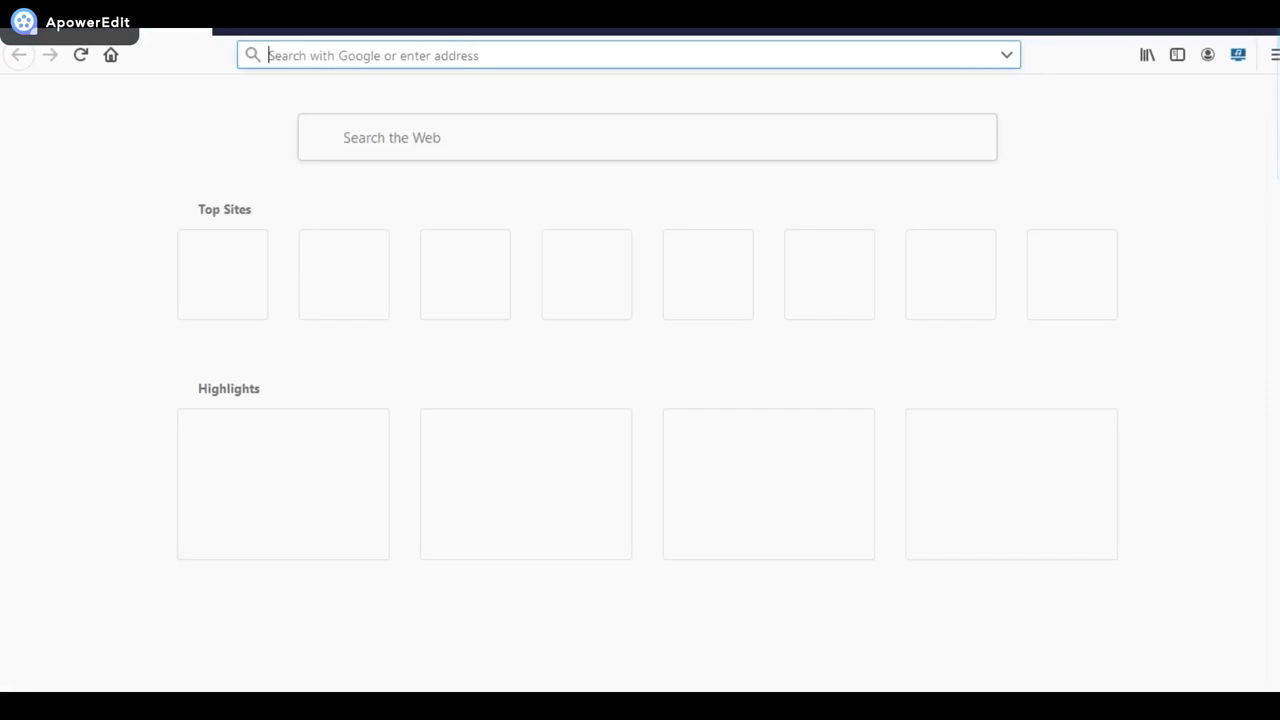
# - Search 'blender' in Firefox and open the Blender 2.80 download page on blender.org
pyautogui.write('b')
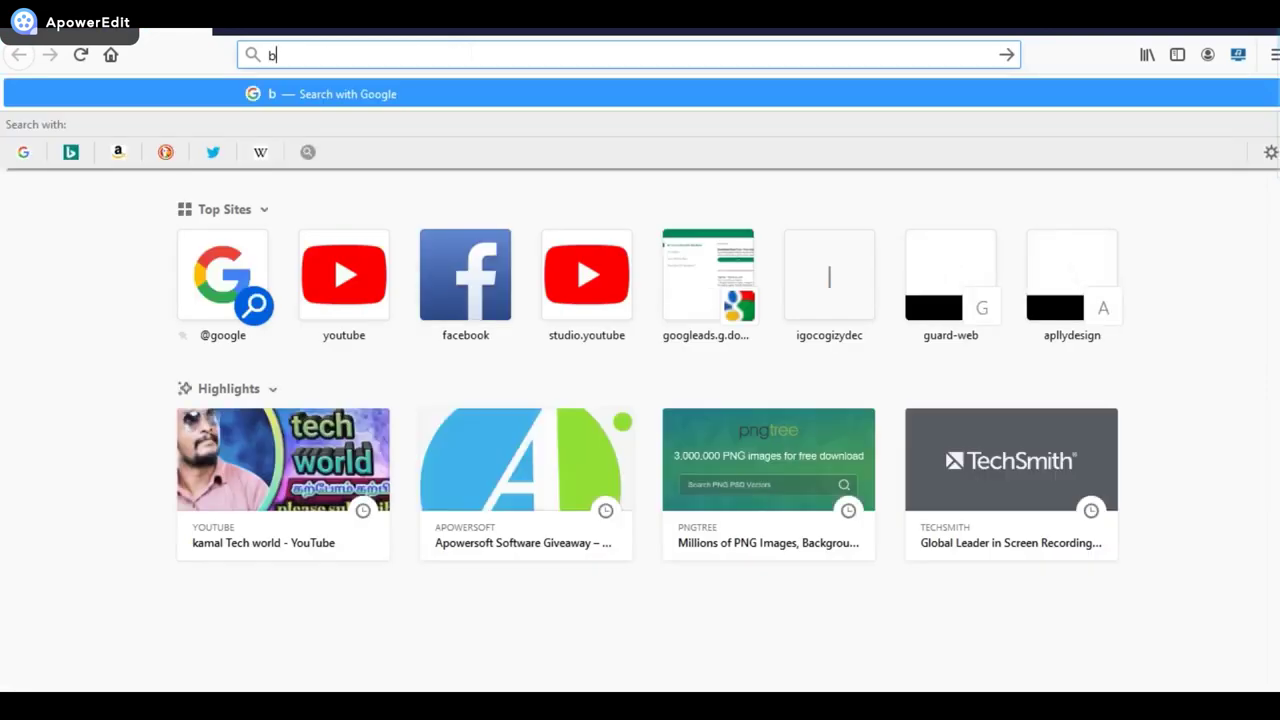
pyautogui.write('len')
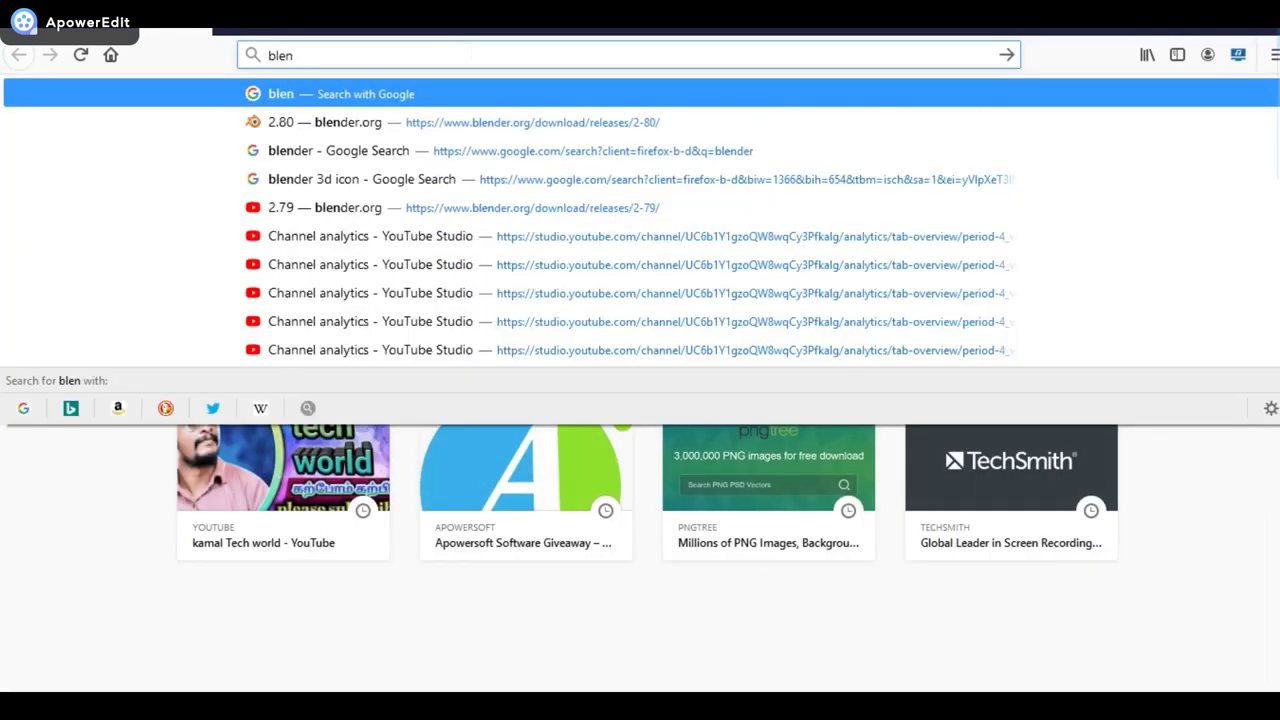
pyautogui.write('der')
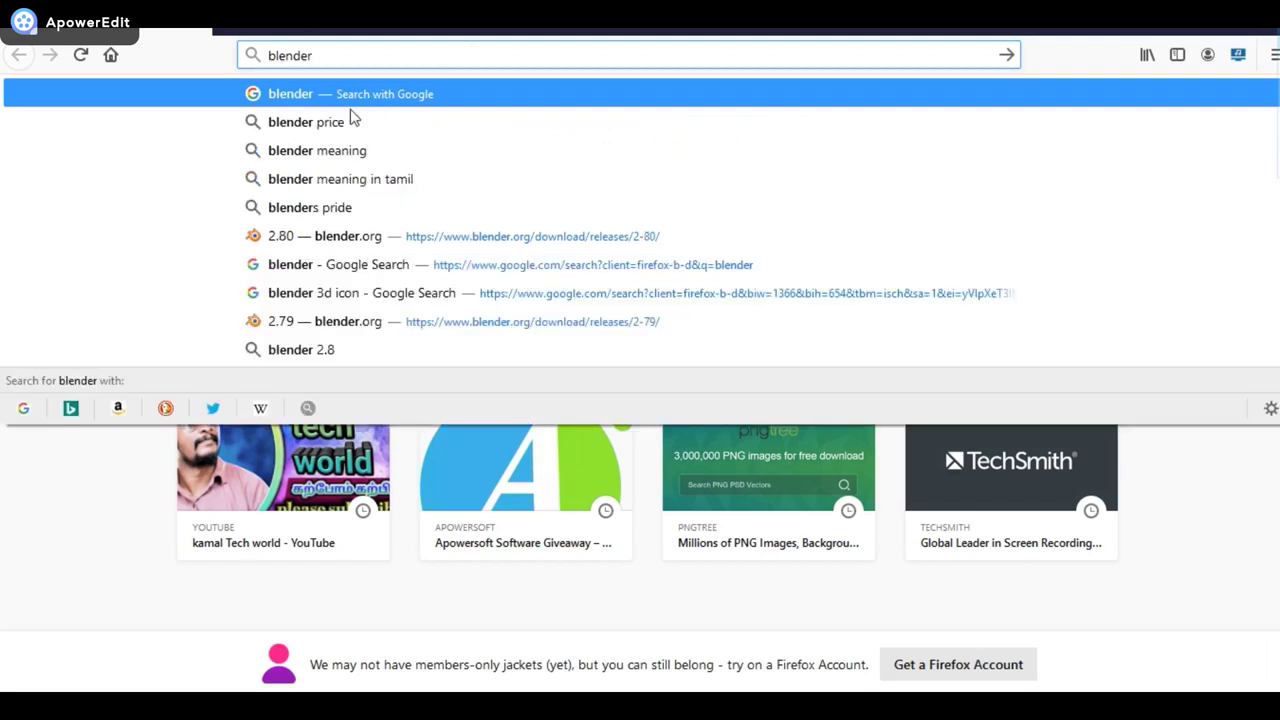
pyautogui.click(322, 237)
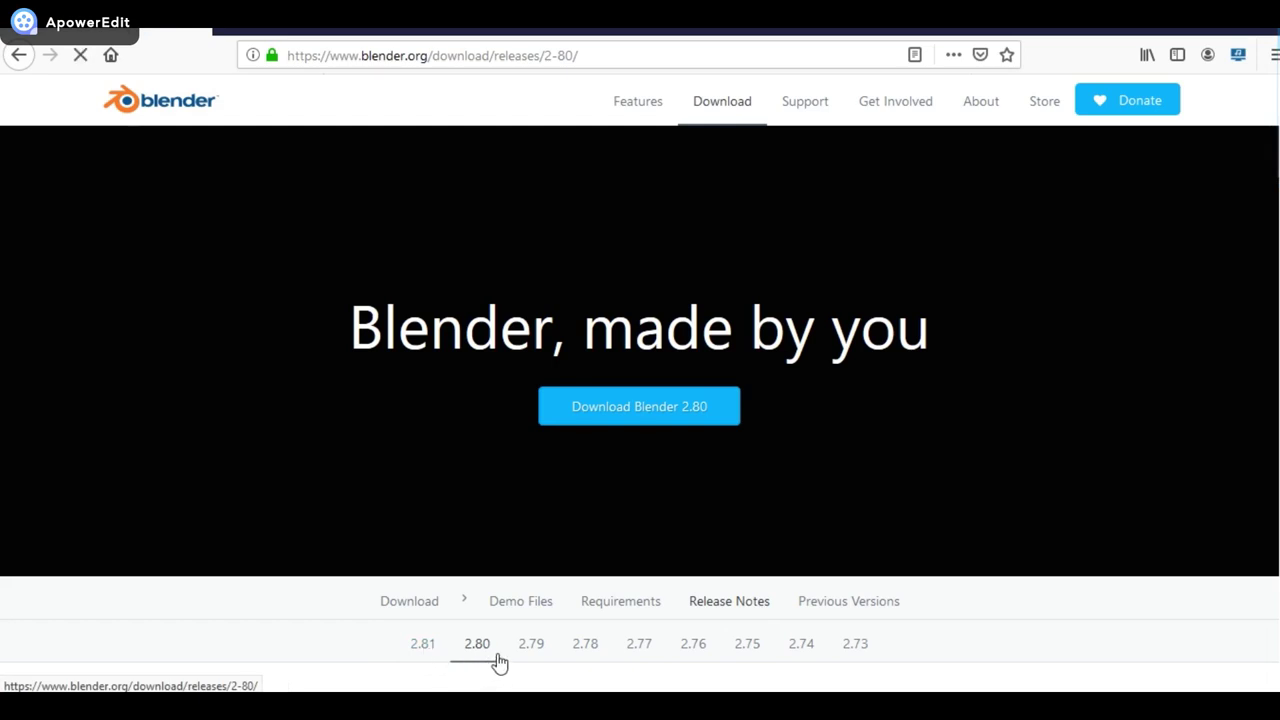
# - Open and reload the Blender 2.80 release page from the download list
pyautogui.click(590, 648)
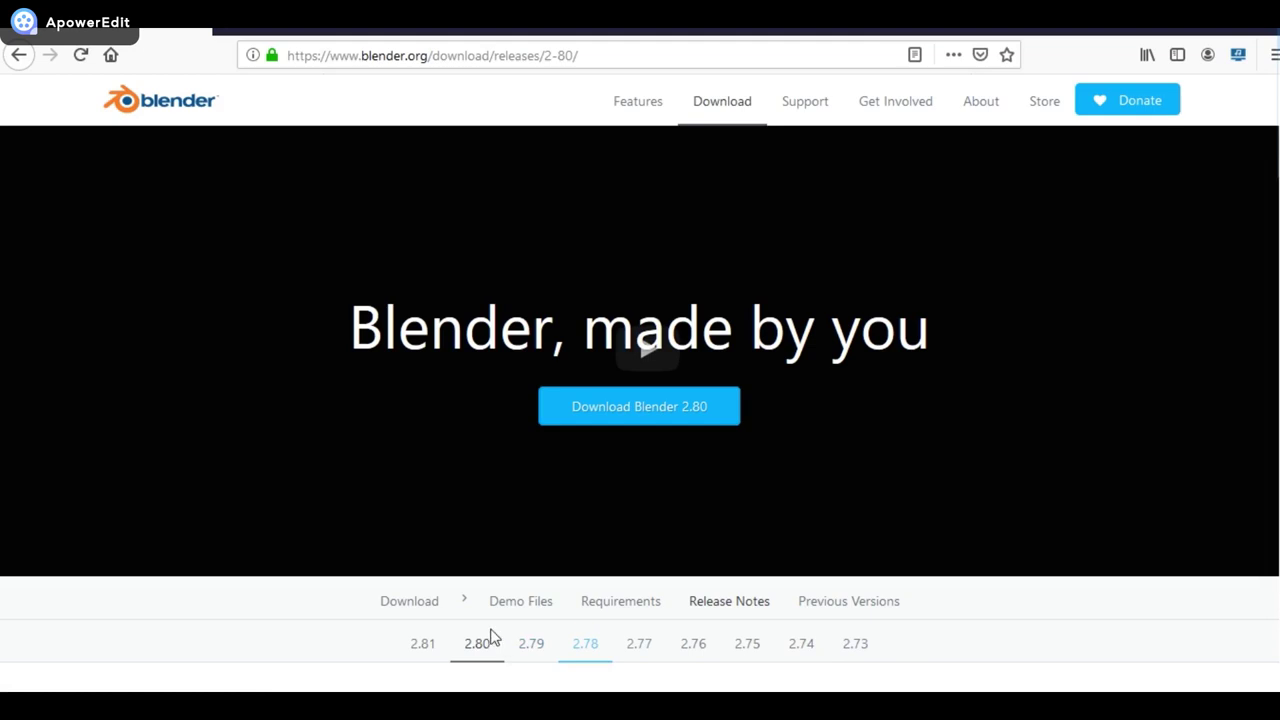
pyautogui.click(470, 660)
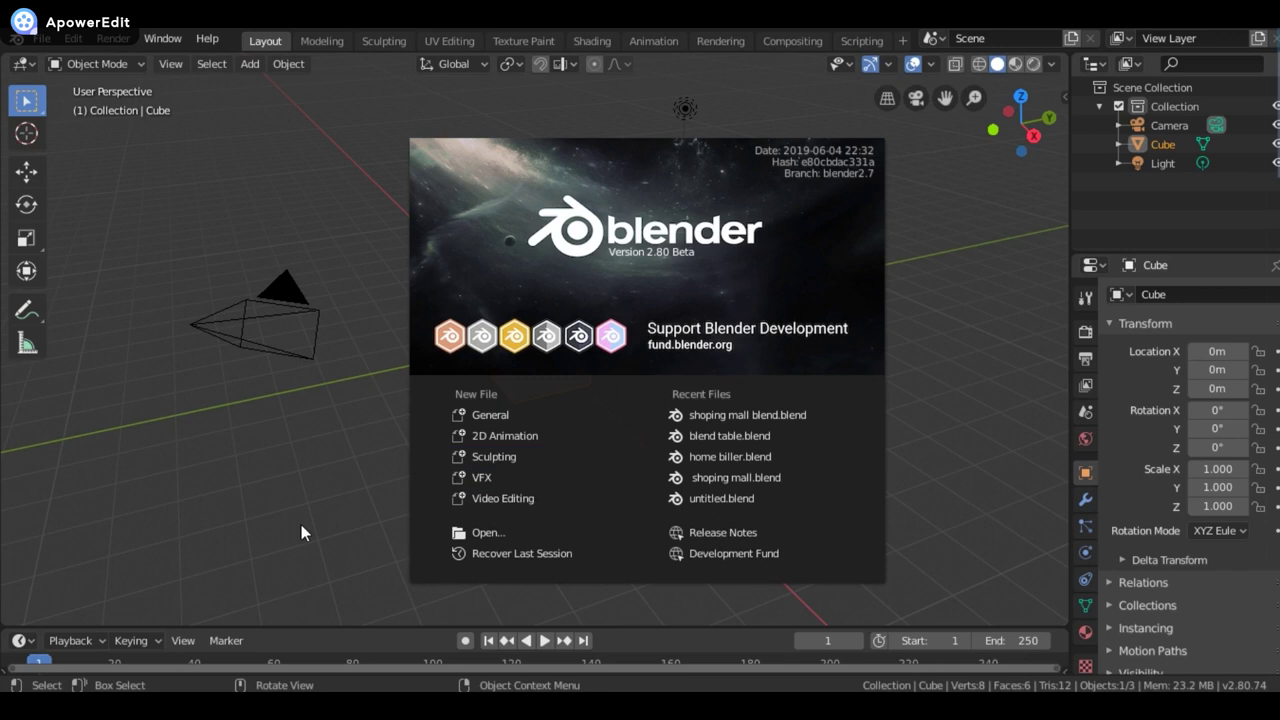
# - Dismiss the splash screen and orbit the view around the default cube
pyautogui.click(607, 596)
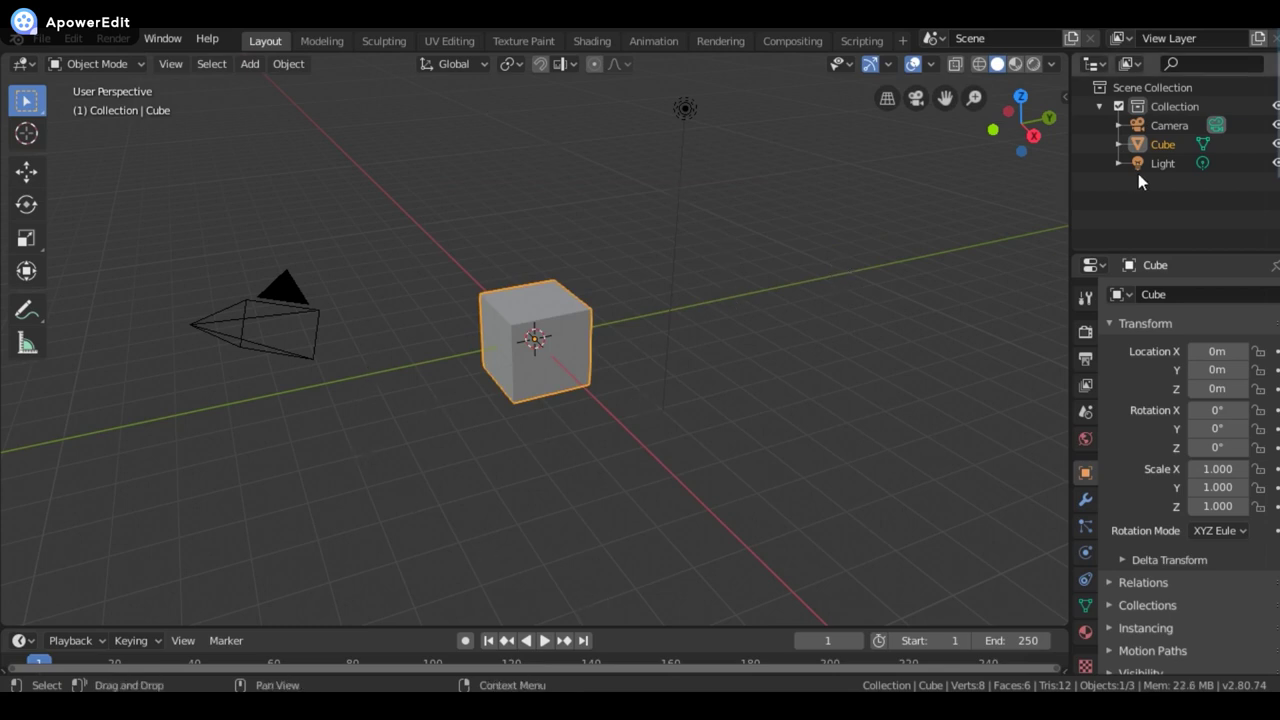
pyautogui.moveTo(1033, 135)
pyautogui.mouseDown()
pyautogui.moveTo(960, 150)
pyautogui.moveTo(1020, 125)
pyautogui.mouseUp()
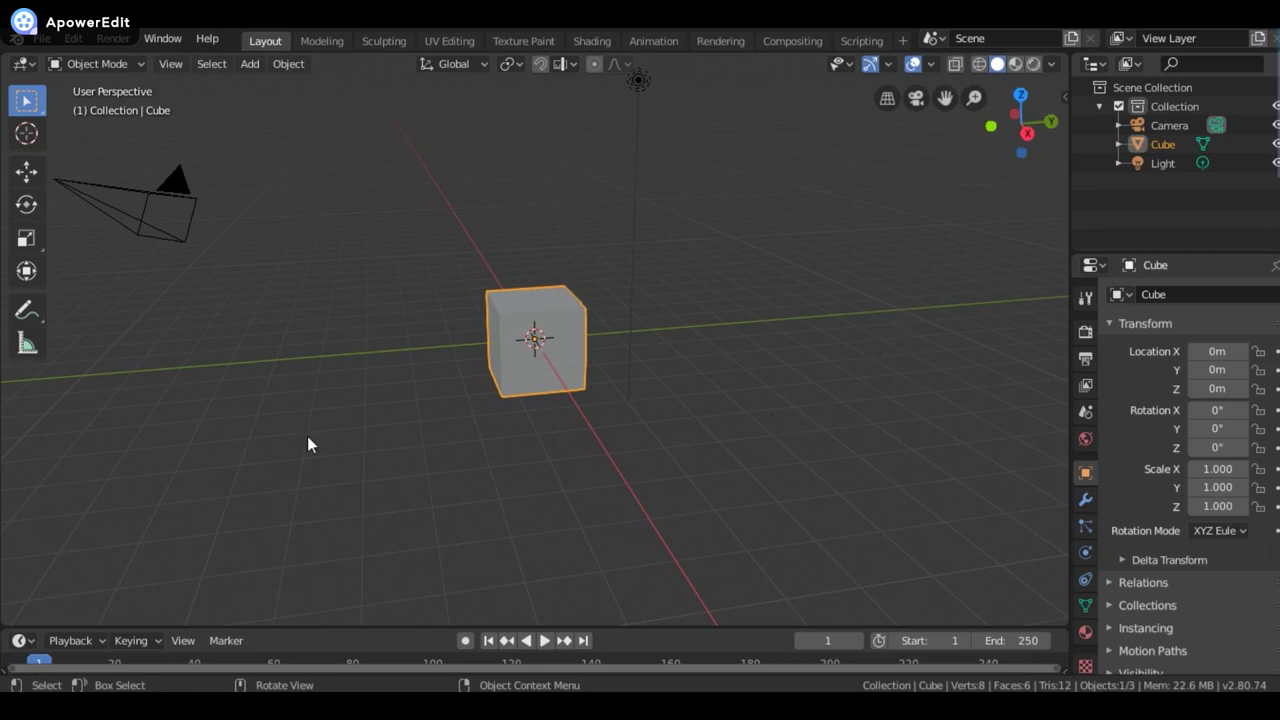
# - Open the recently saved file shoping mall.blend
pyautogui.click(41, 42)
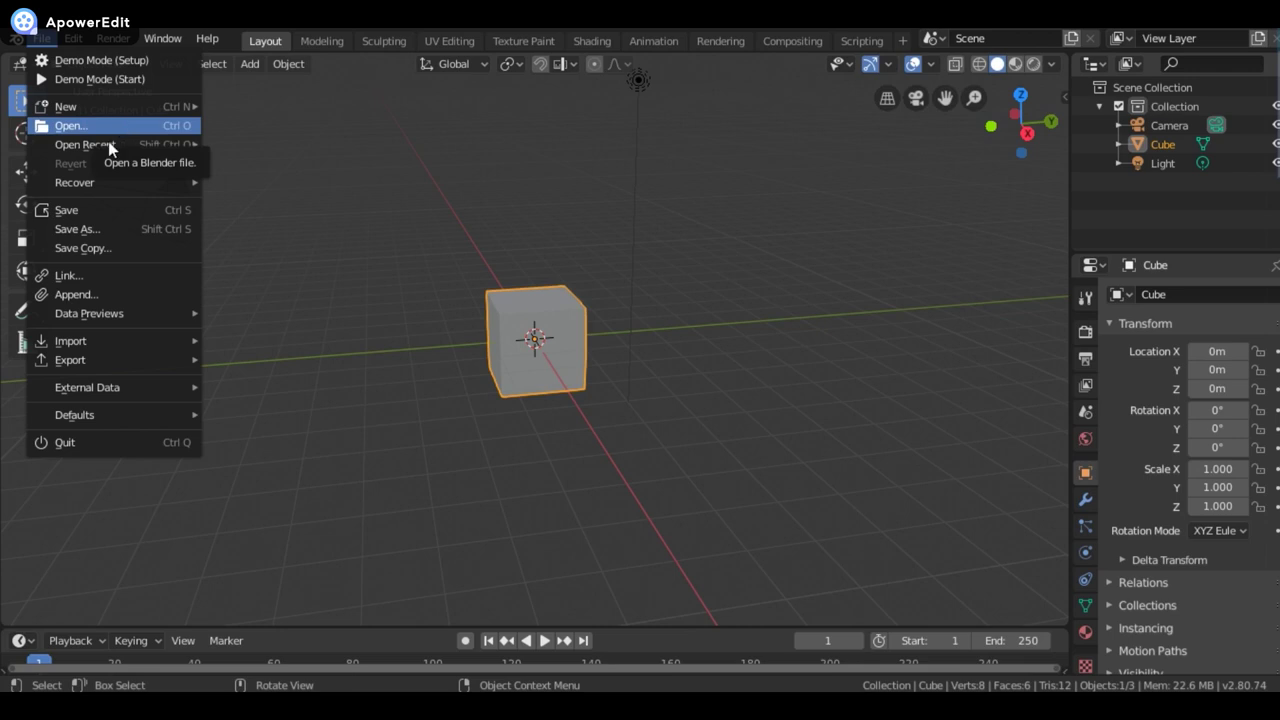
pyautogui.moveTo(85, 145)
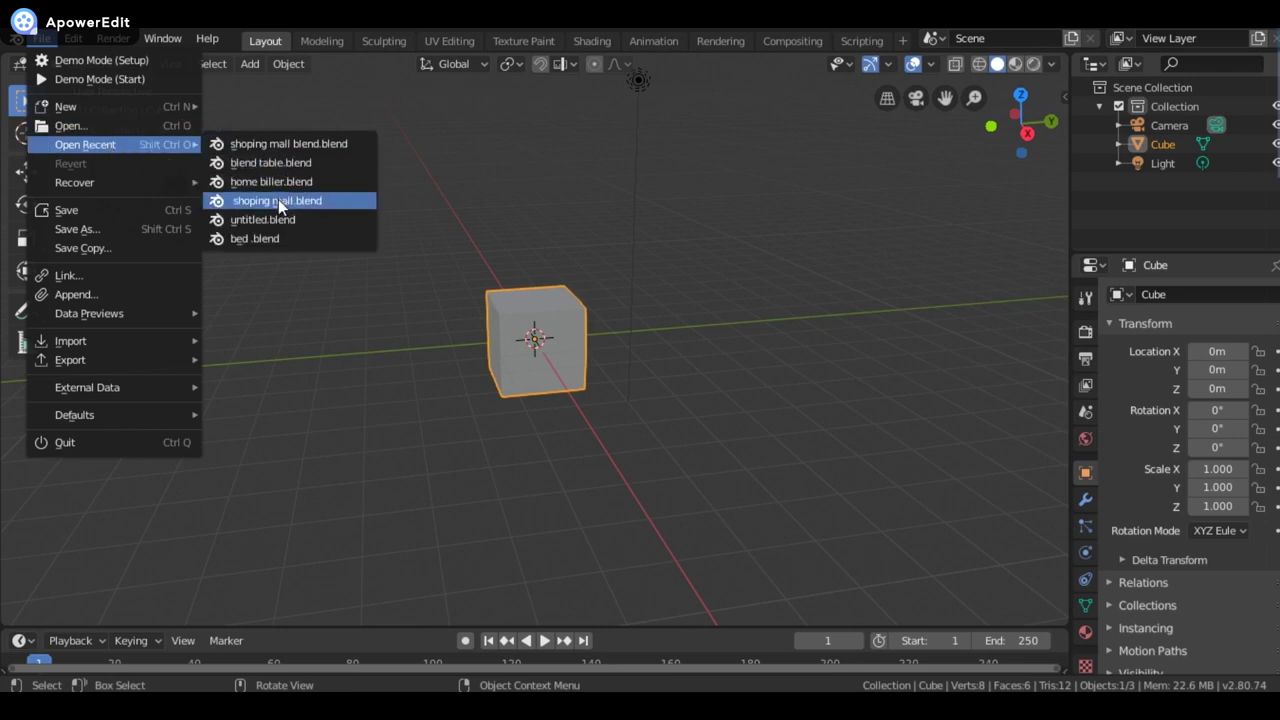
pyautogui.click(291, 144)
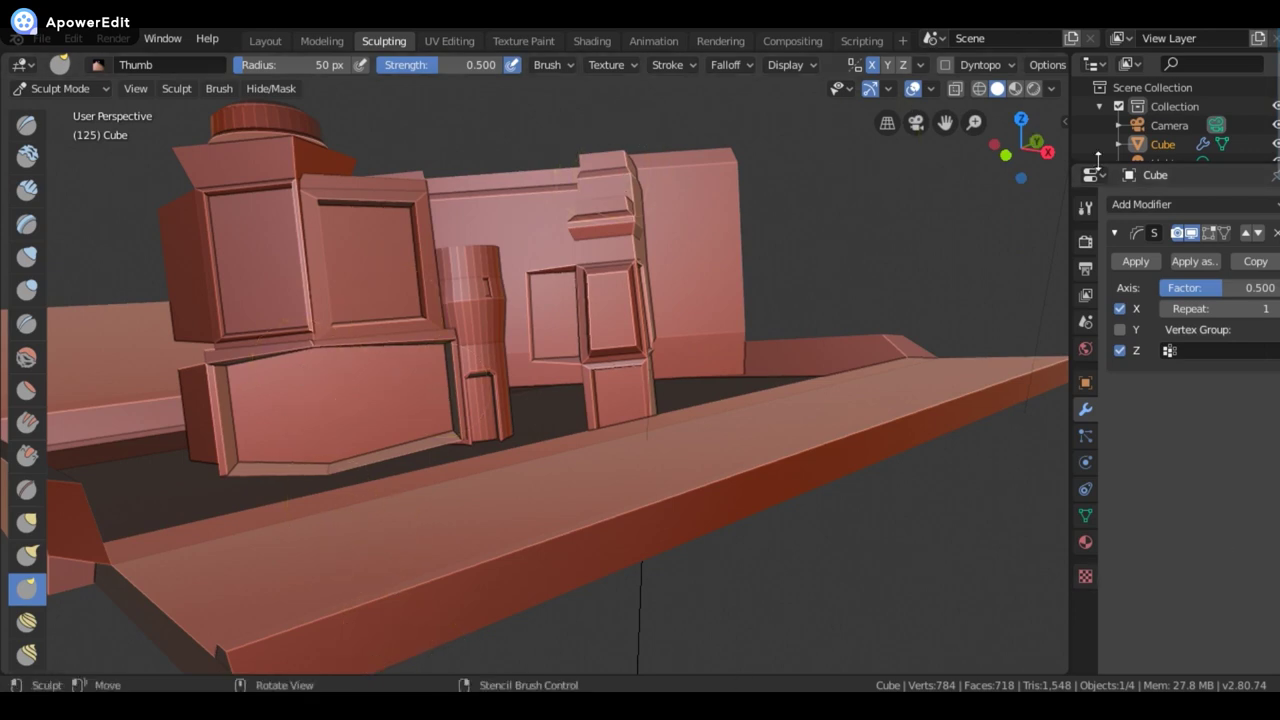
# - Orbit the view around the mall model with the navigation gizmo
pyautogui.moveTo(1020, 150)
pyautogui.mouseDown()
pyautogui.moveTo(990, 155)
pyautogui.moveTo(1000, 190)
pyautogui.moveTo(1020, 150)
pyautogui.moveTo(1047, 150)
pyautogui.mouseUp()
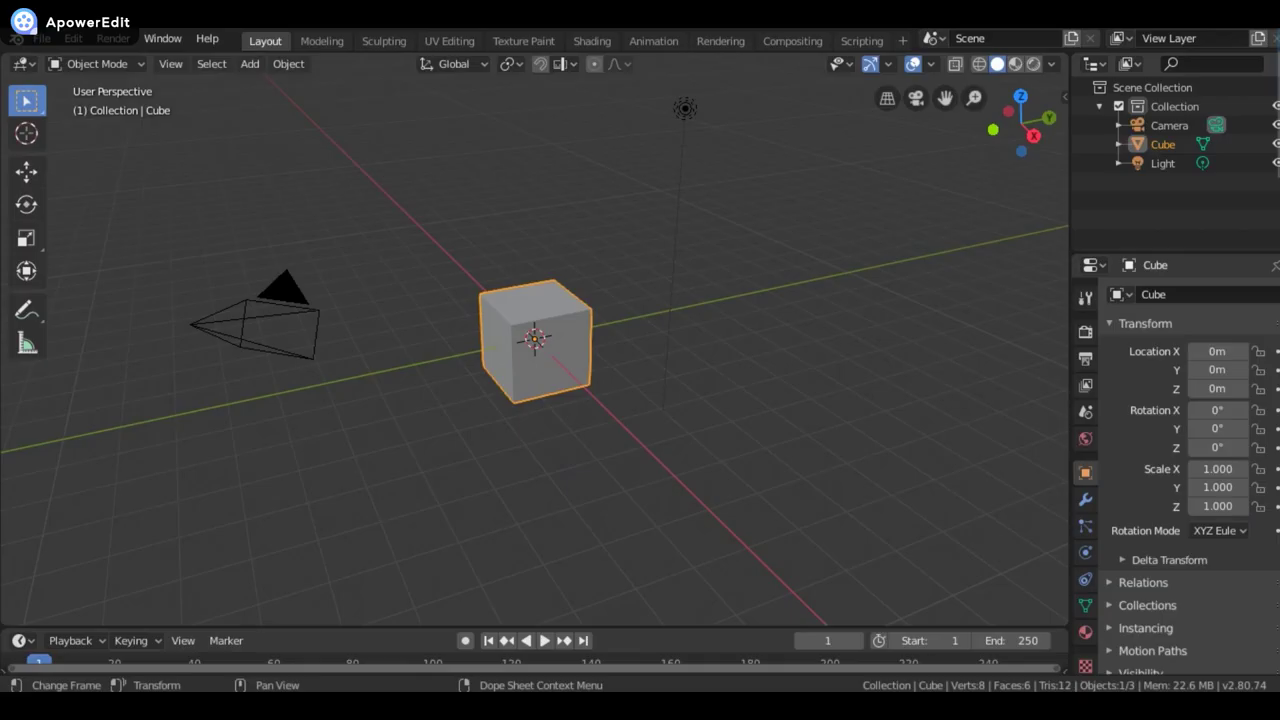
# - Look through the File menu commands, then bring up the Edit menu
pyautogui.click(39, 42)
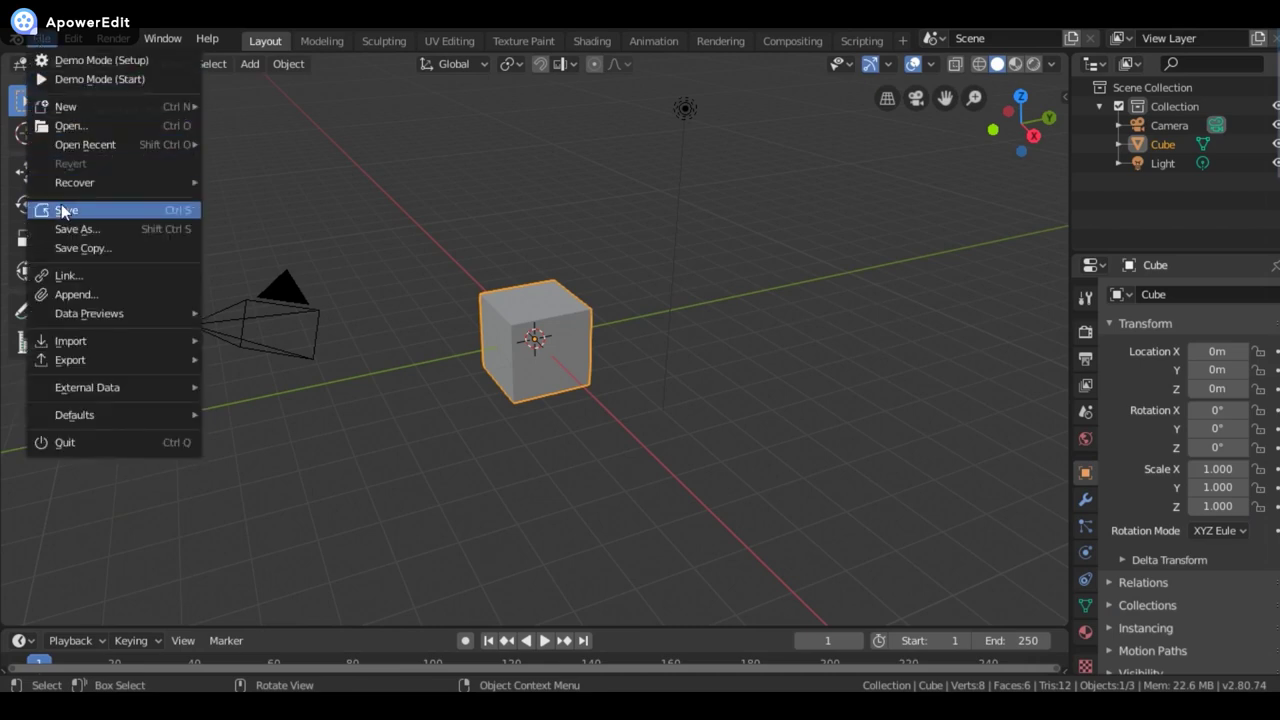
pyautogui.click(40, 40)
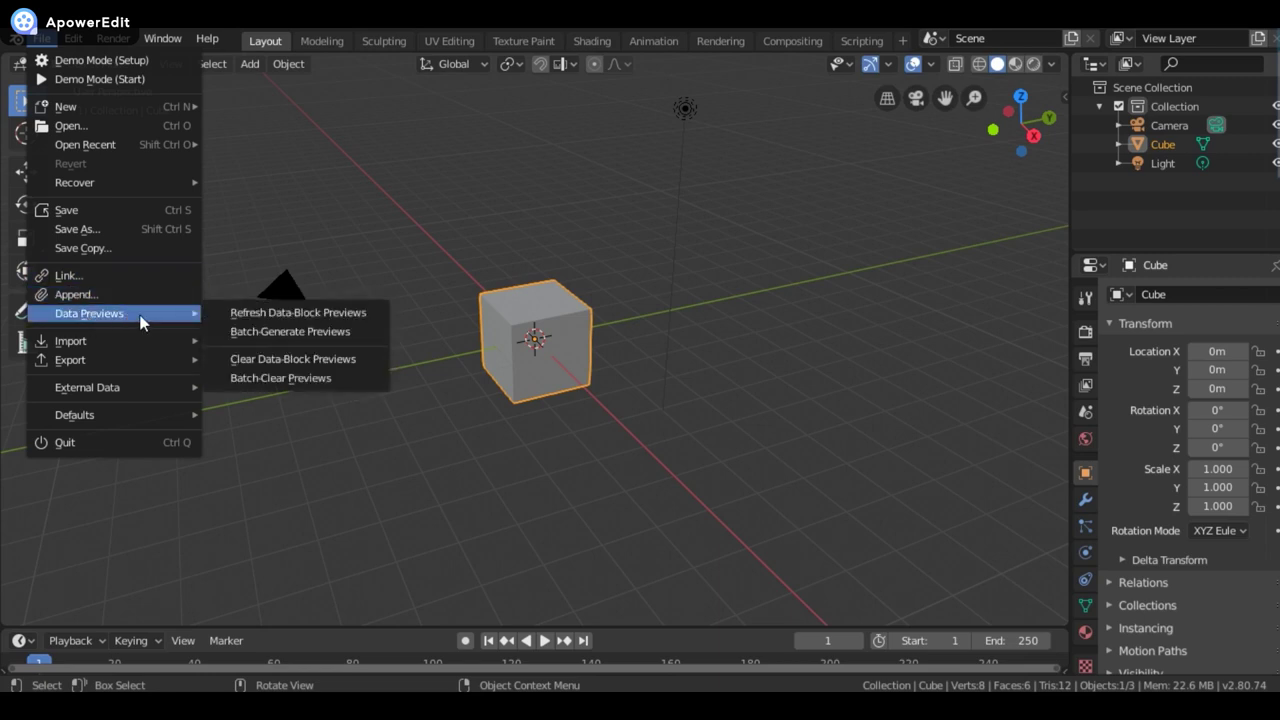
pyautogui.moveTo(131, 263)
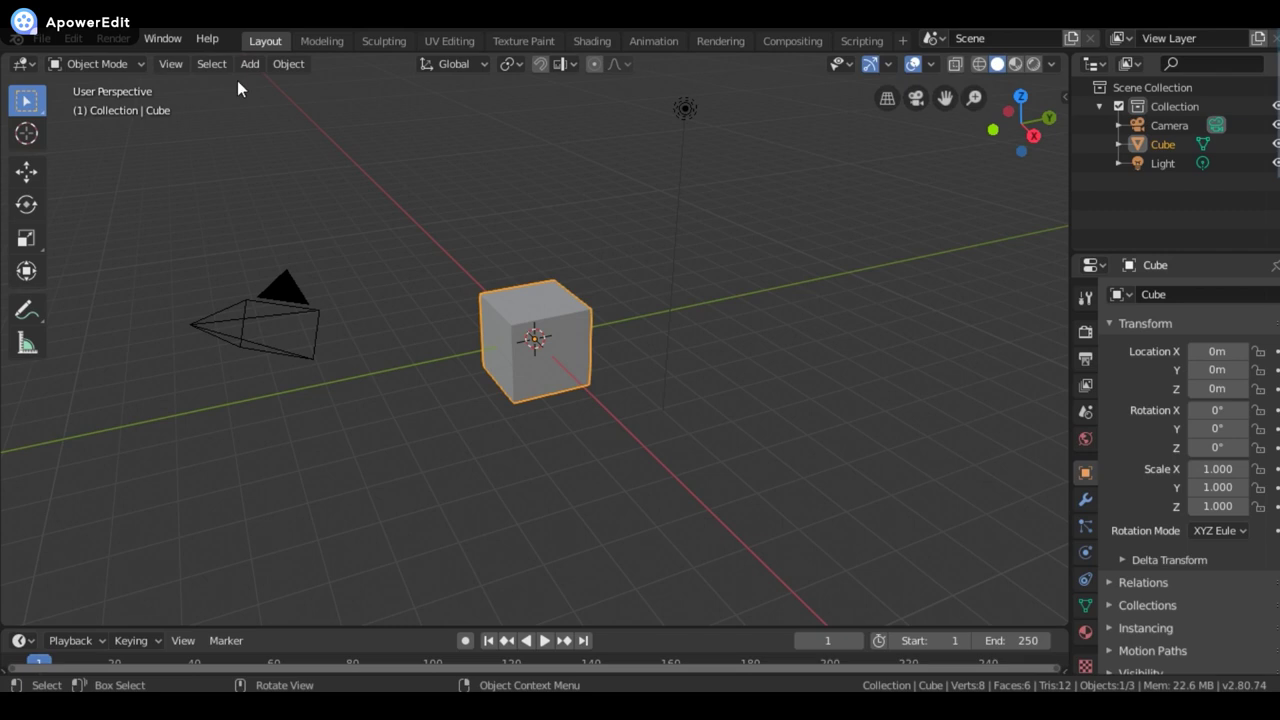
pyautogui.click(46, 42)
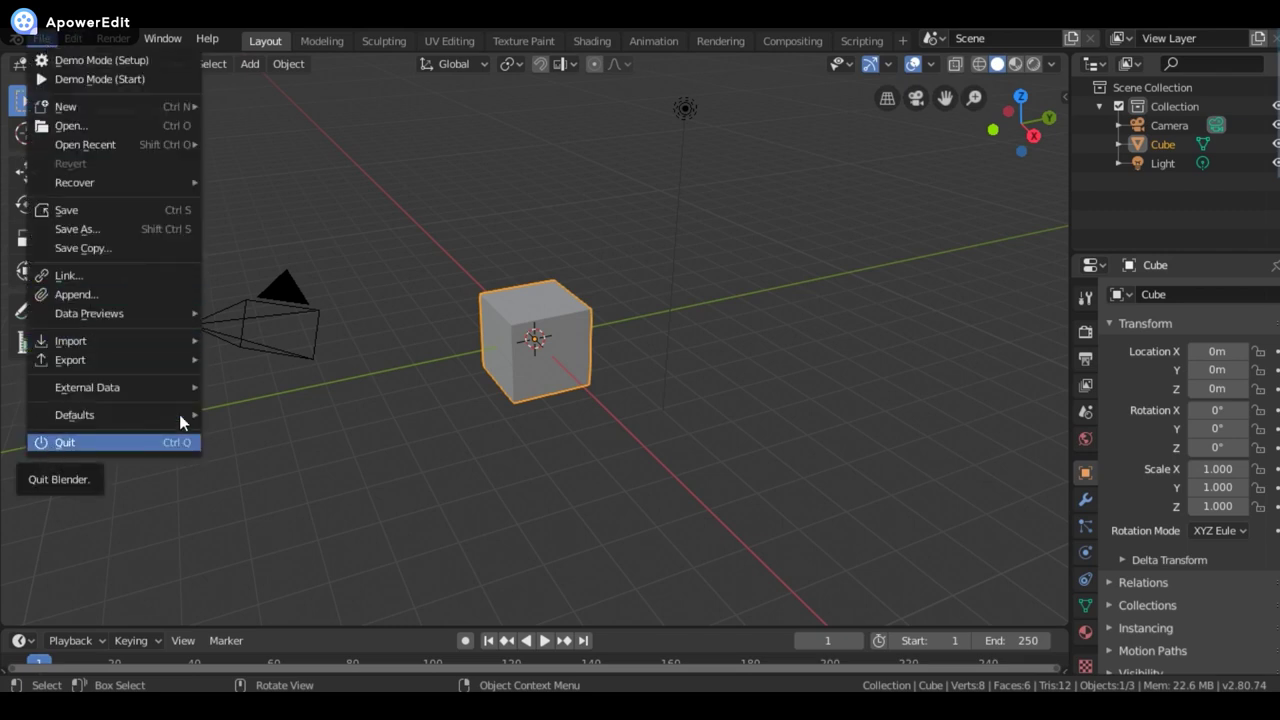
pyautogui.click(73, 39)
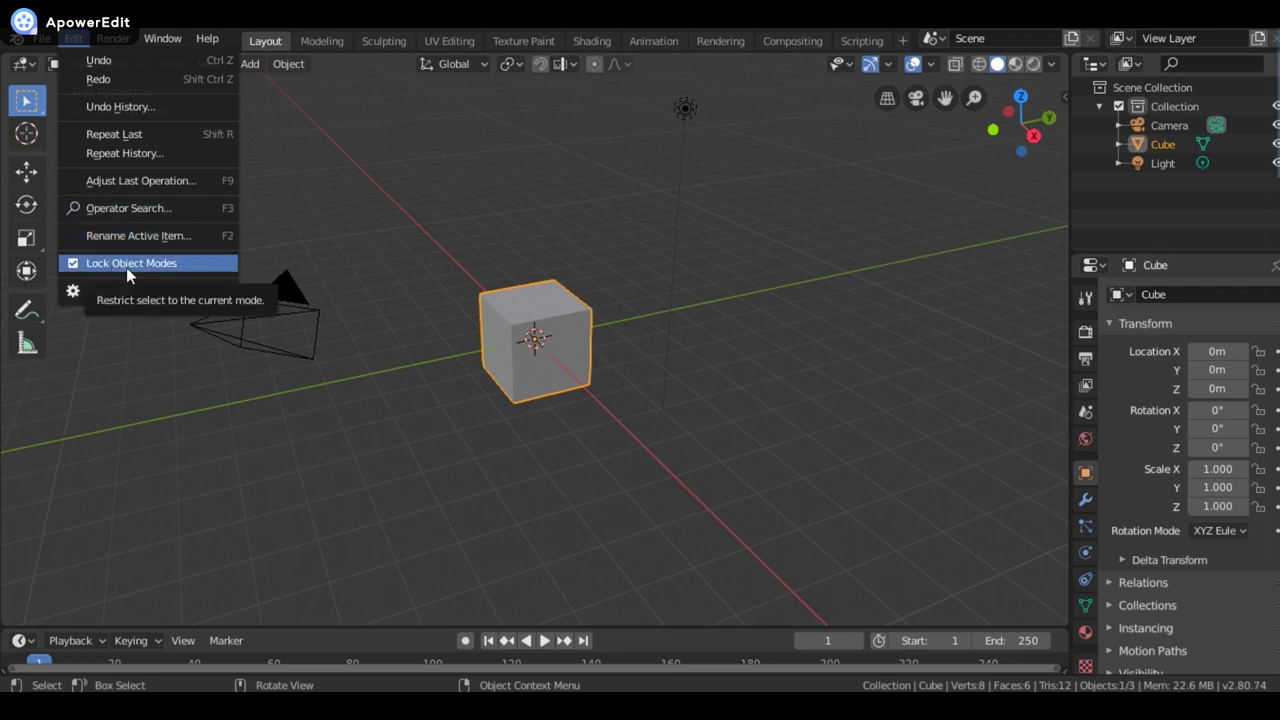
# - Start renaming the cube from the Edit menu, cancel to keep 'Cube', then open Preferences
pyautogui.click(270, 278)
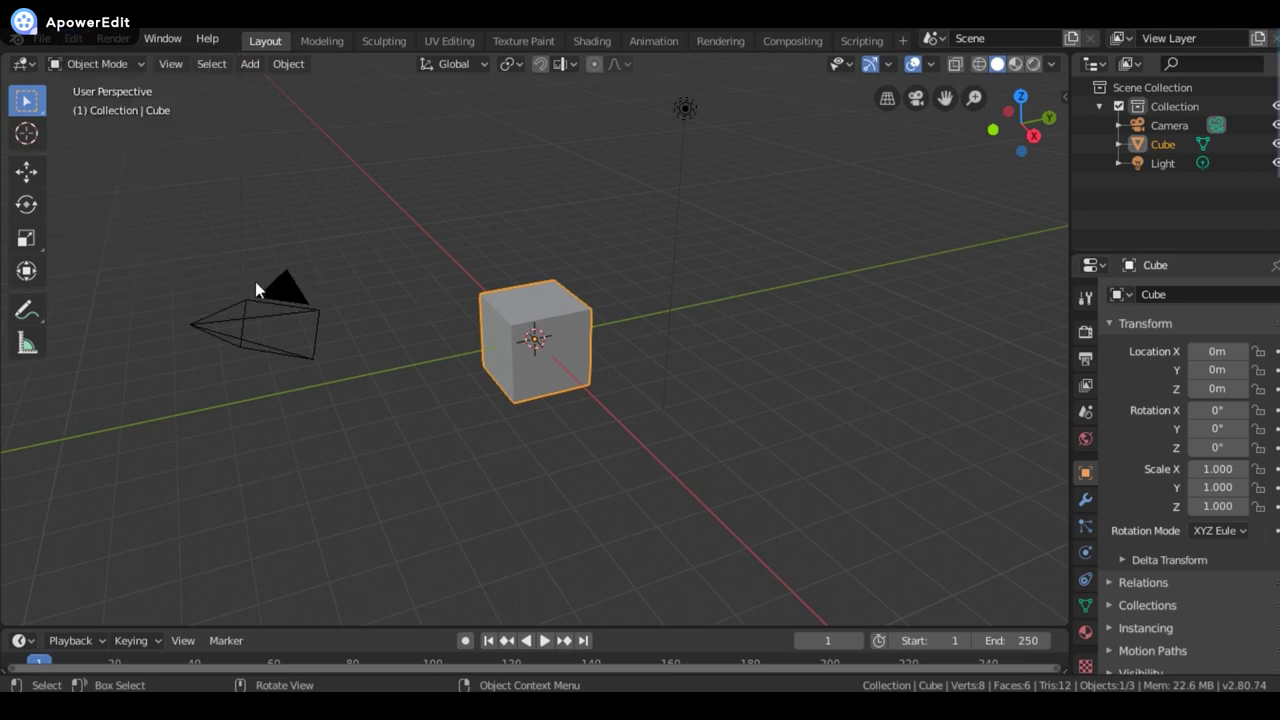
pyautogui.click(76, 42)
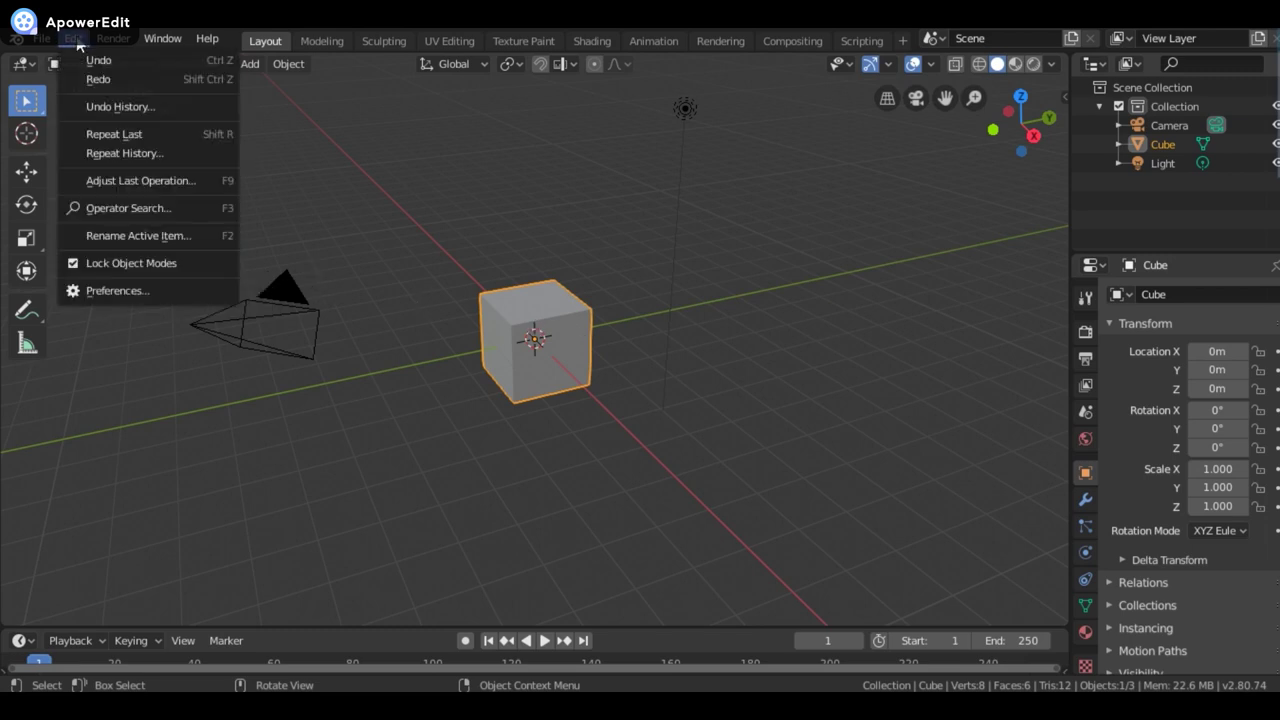
pyautogui.click(88, 235)
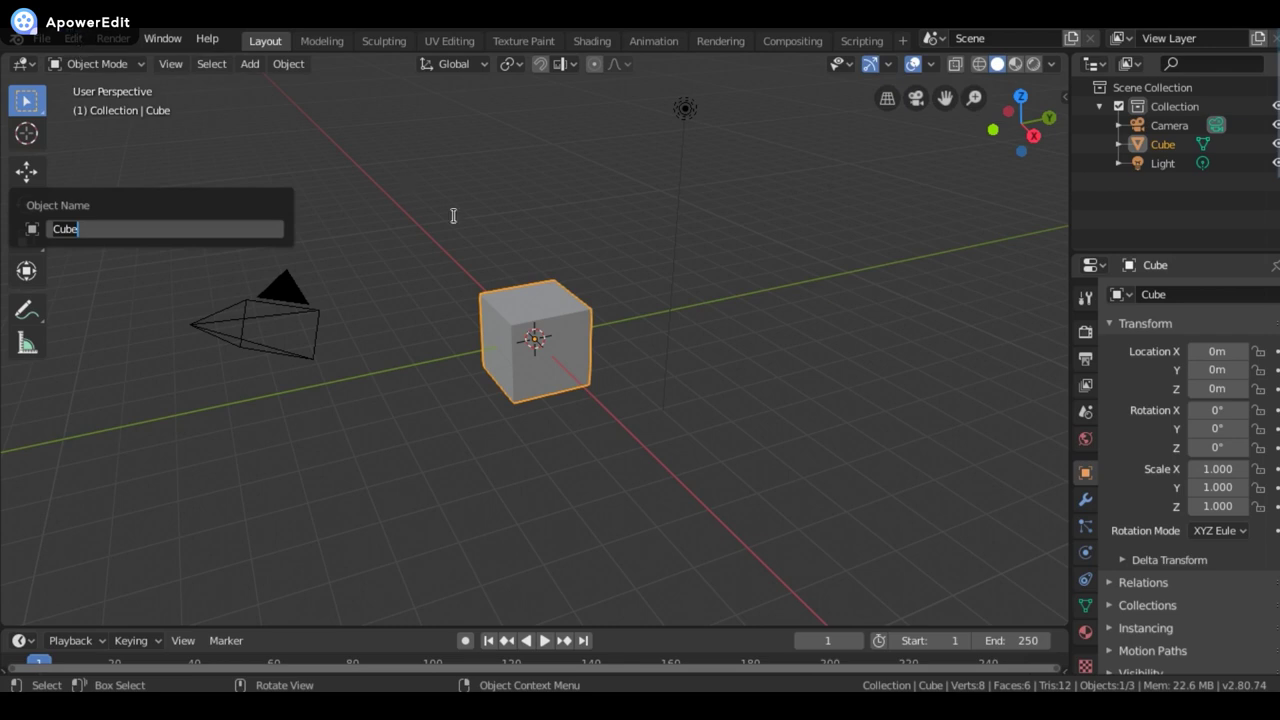
pyautogui.press('Escape')
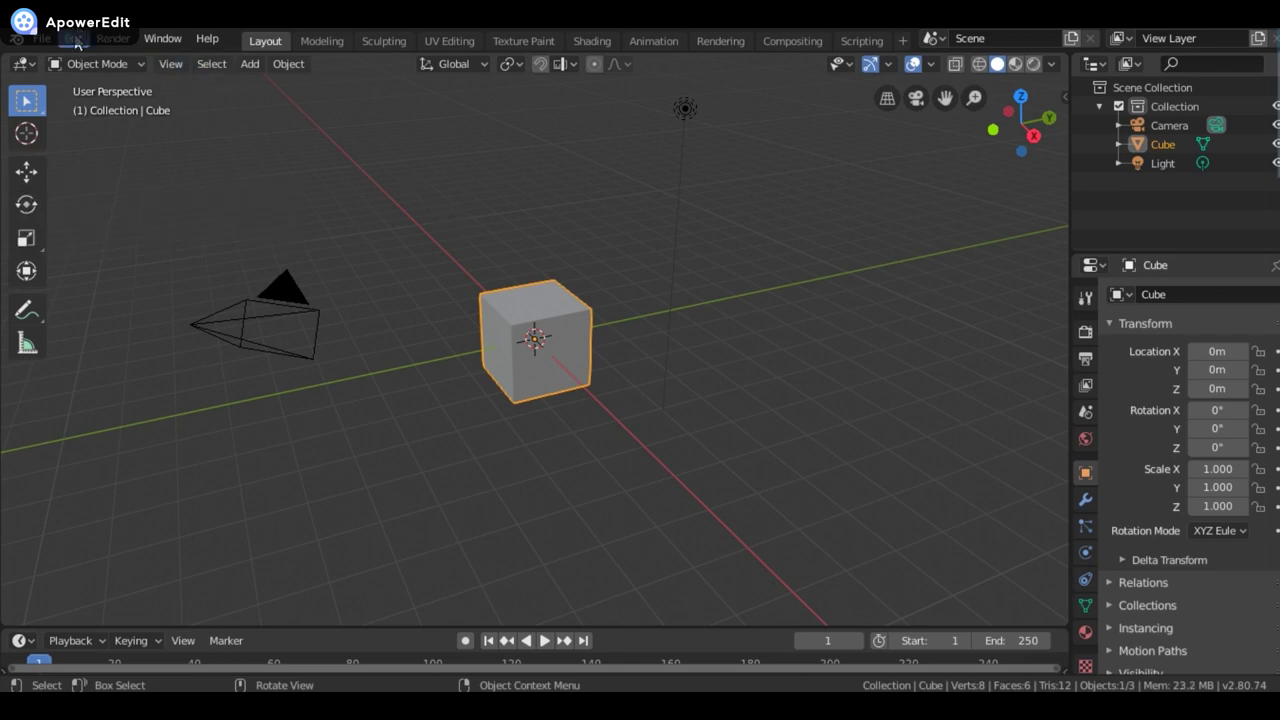
pyautogui.click(76, 38)
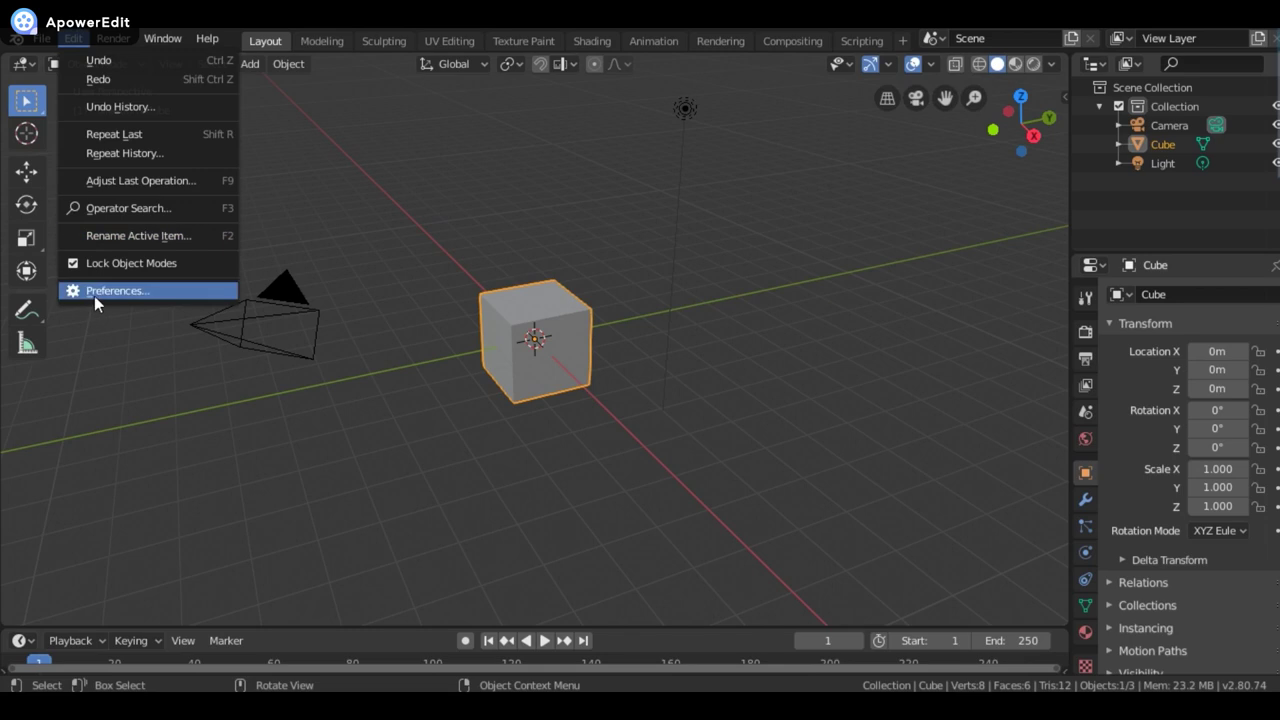
pyautogui.click(94, 291)
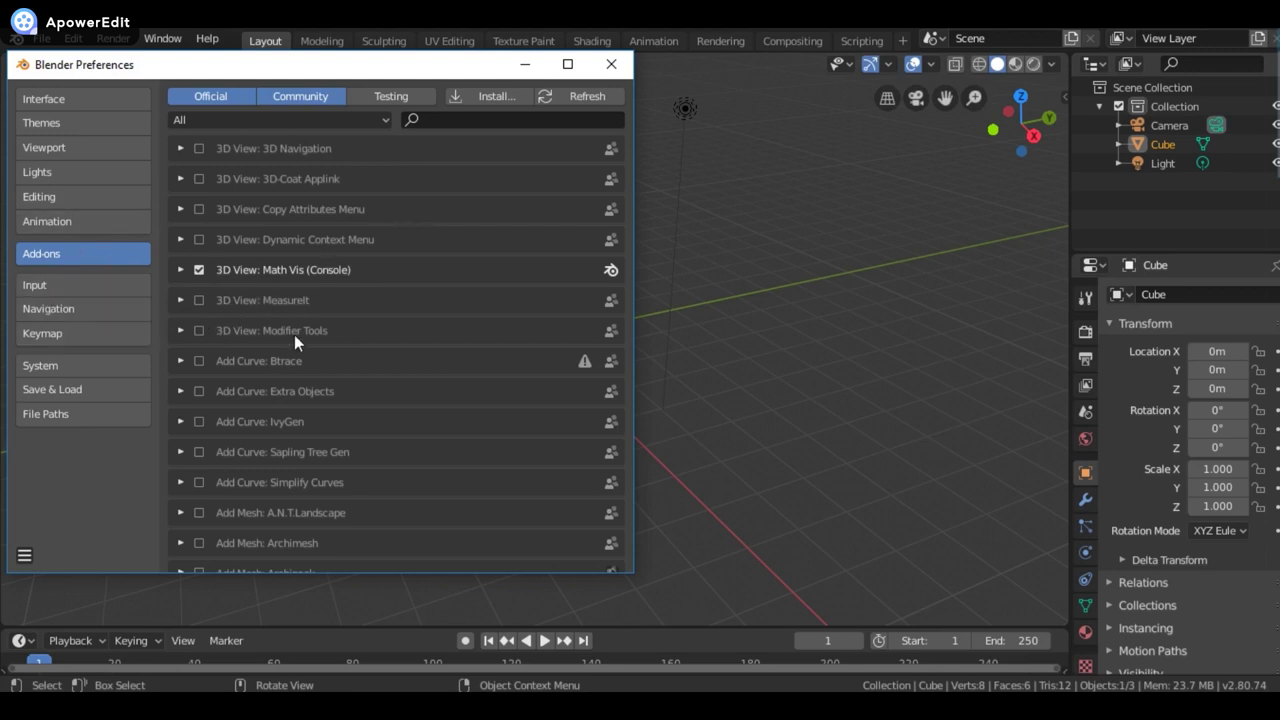
# - Enable the 3D View: Modifier Tools add-on, browse the Install file dialog, and close Preferences
pyautogui.click(198, 330)
pyautogui.click(469, 96)
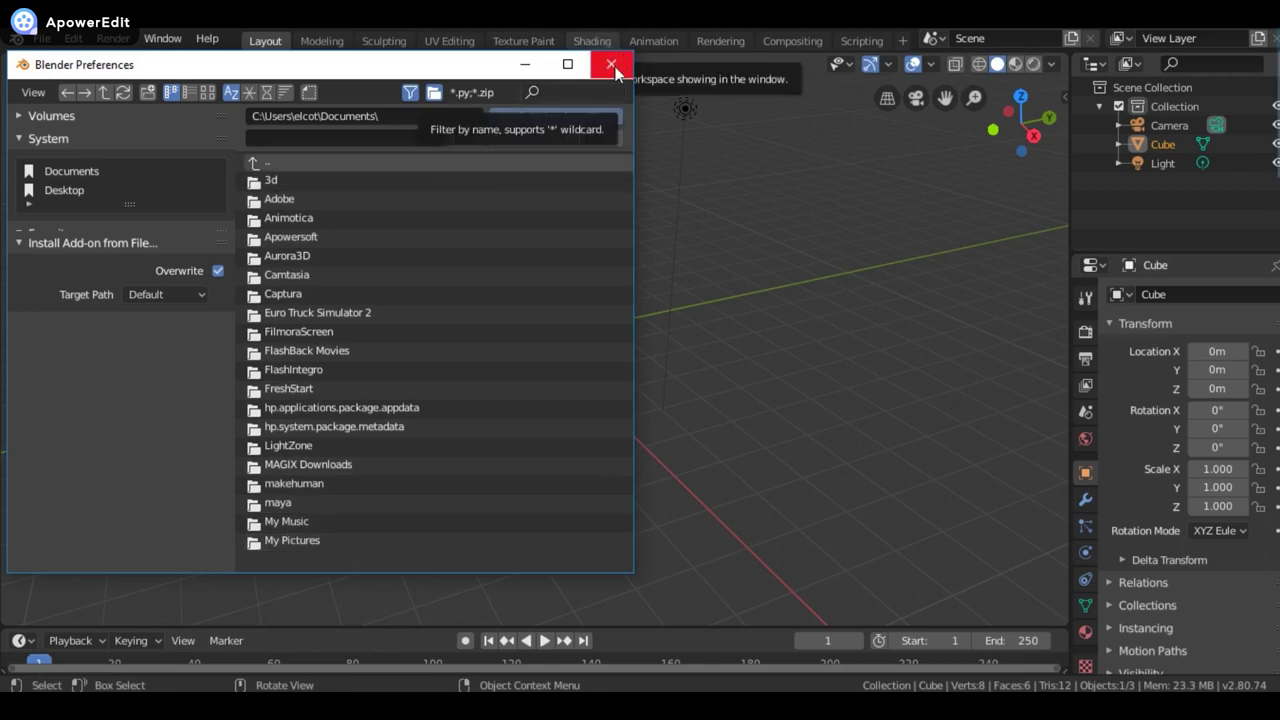
pyautogui.click(612, 64)
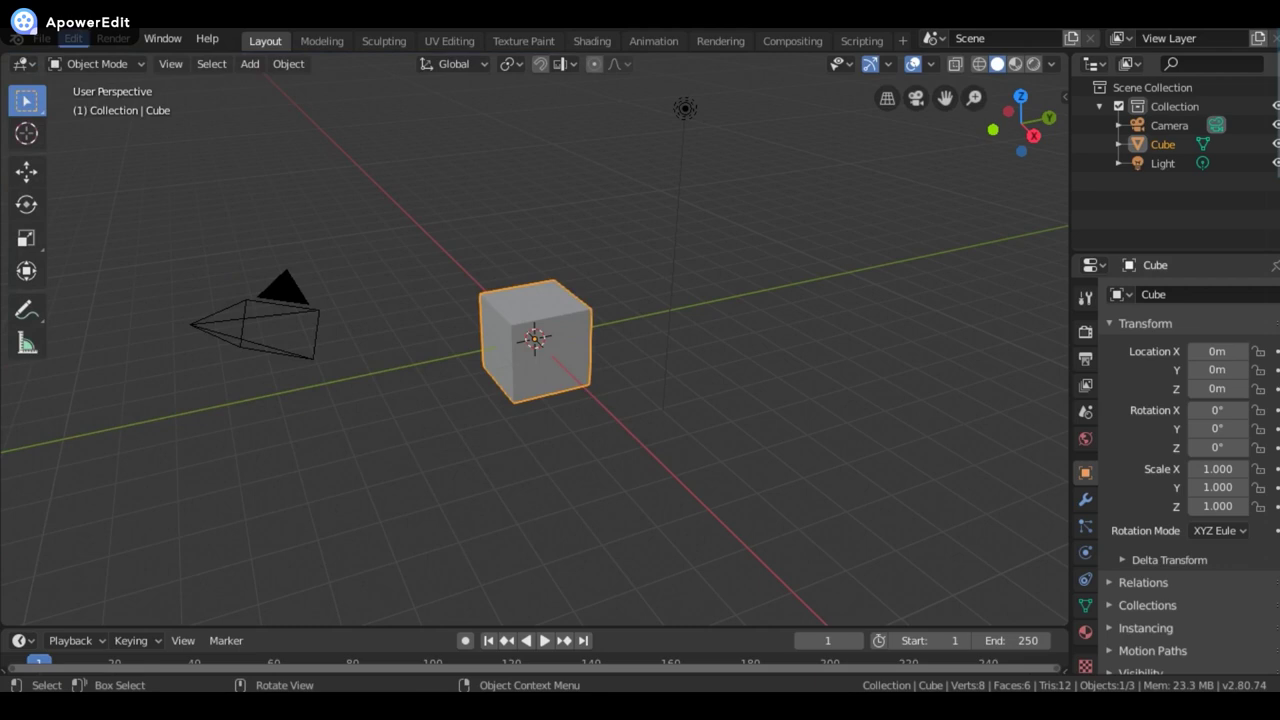
pyautogui.click(114, 40)
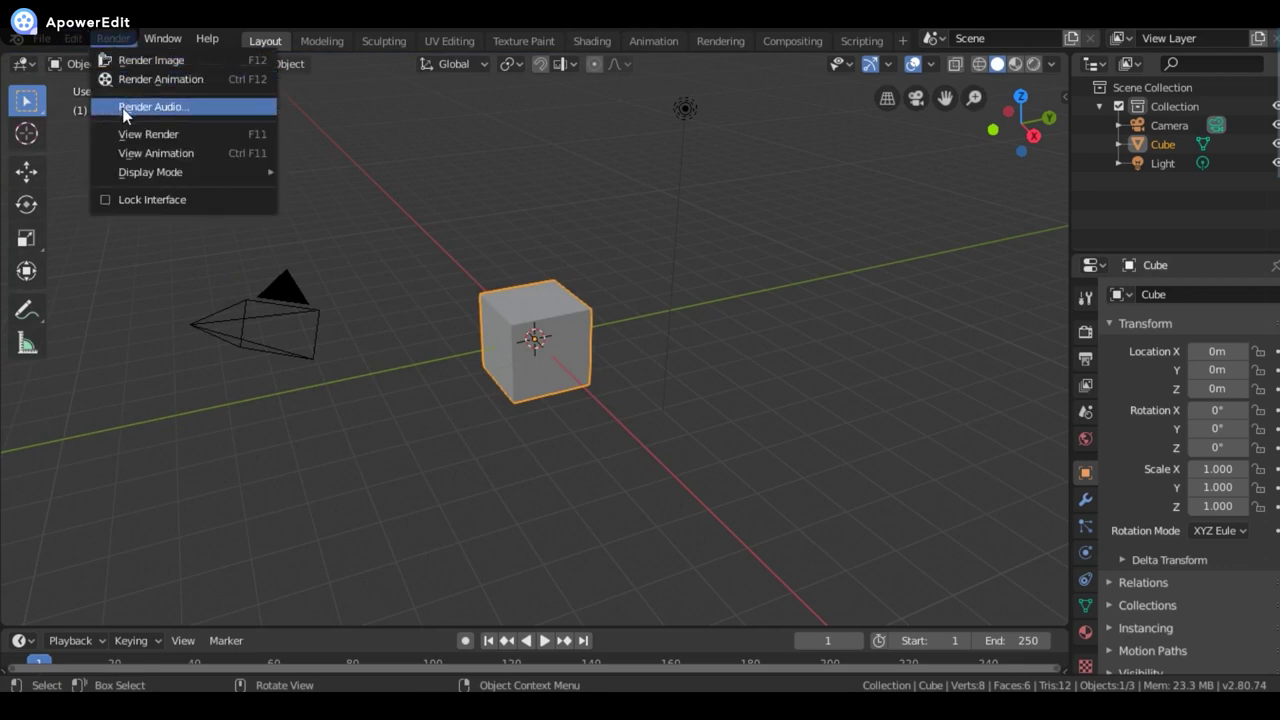
# - Deselect the cube by clicking empty space, then select it again
pyautogui.click(426, 222)
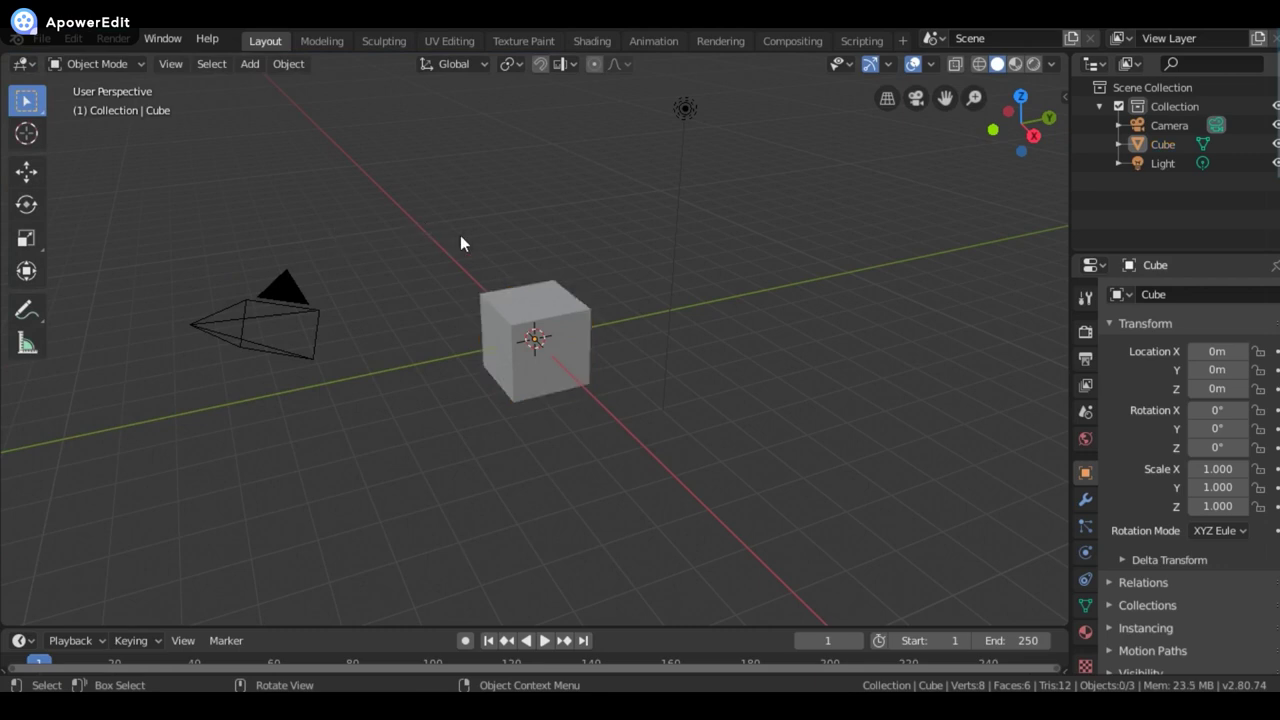
pyautogui.click(527, 306)
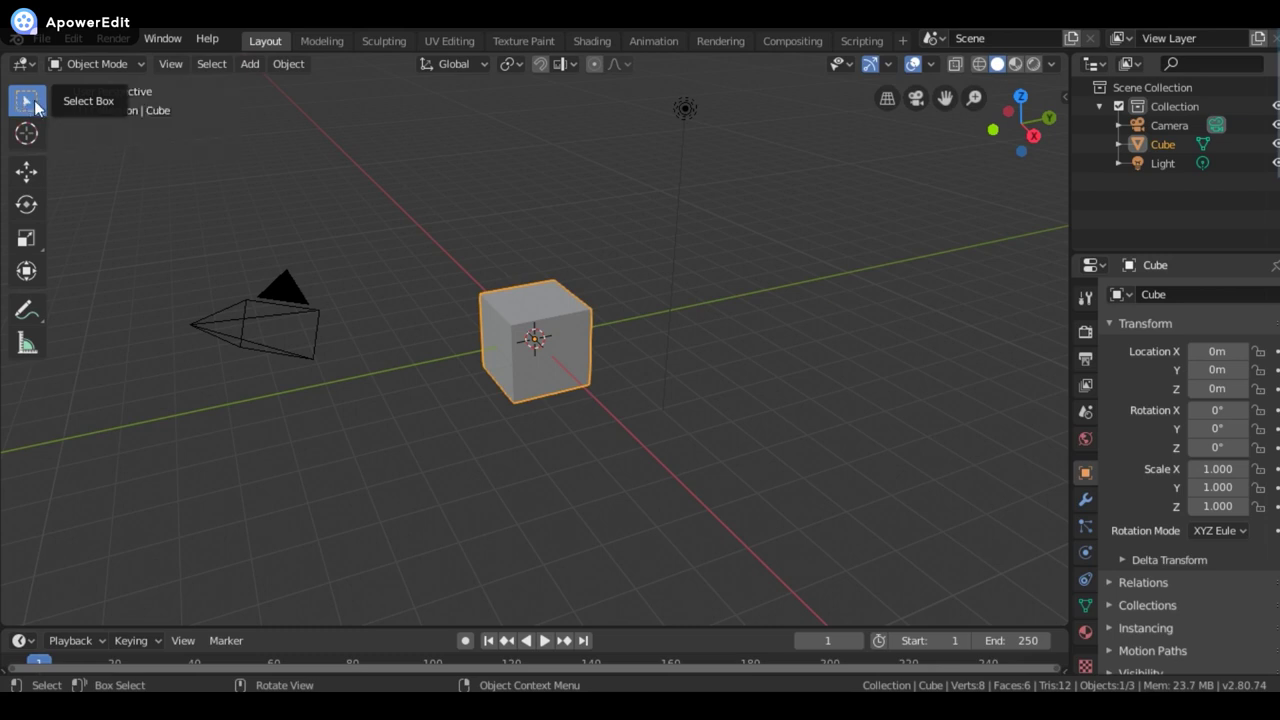
# - Slide the cube along Y to -0.0314 m with the Move gizmo
pyautogui.click(27, 177)
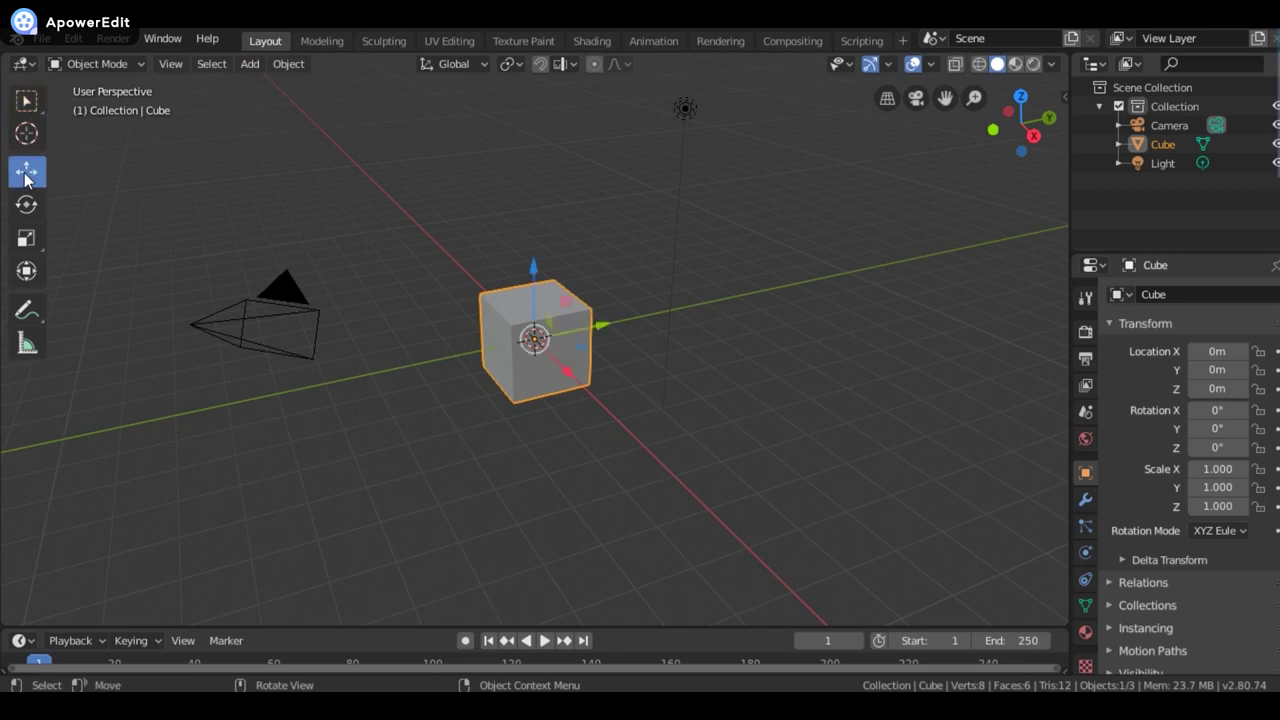
pyautogui.moveTo(604, 318)
pyautogui.mouseDown()
pyautogui.moveTo(586, 347)
pyautogui.moveTo(603, 343)
pyautogui.mouseUp()
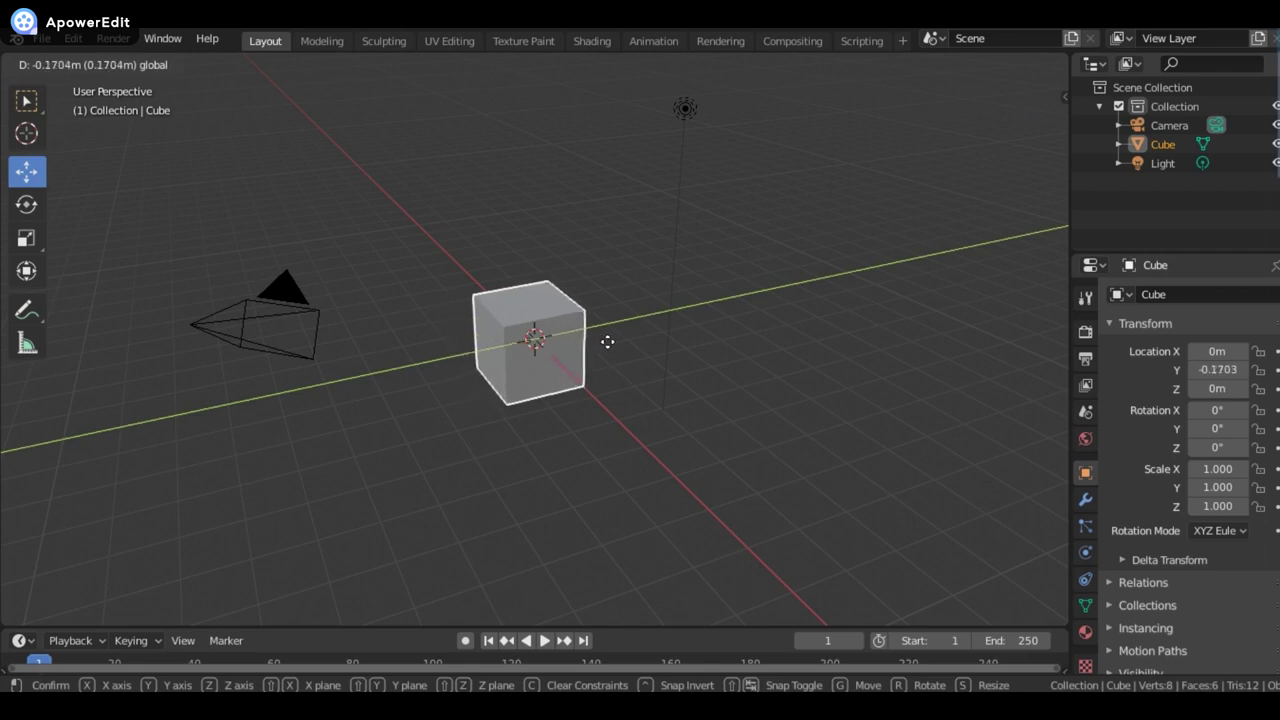
pyautogui.moveTo(603, 343); pyautogui.dragTo(611, 343)
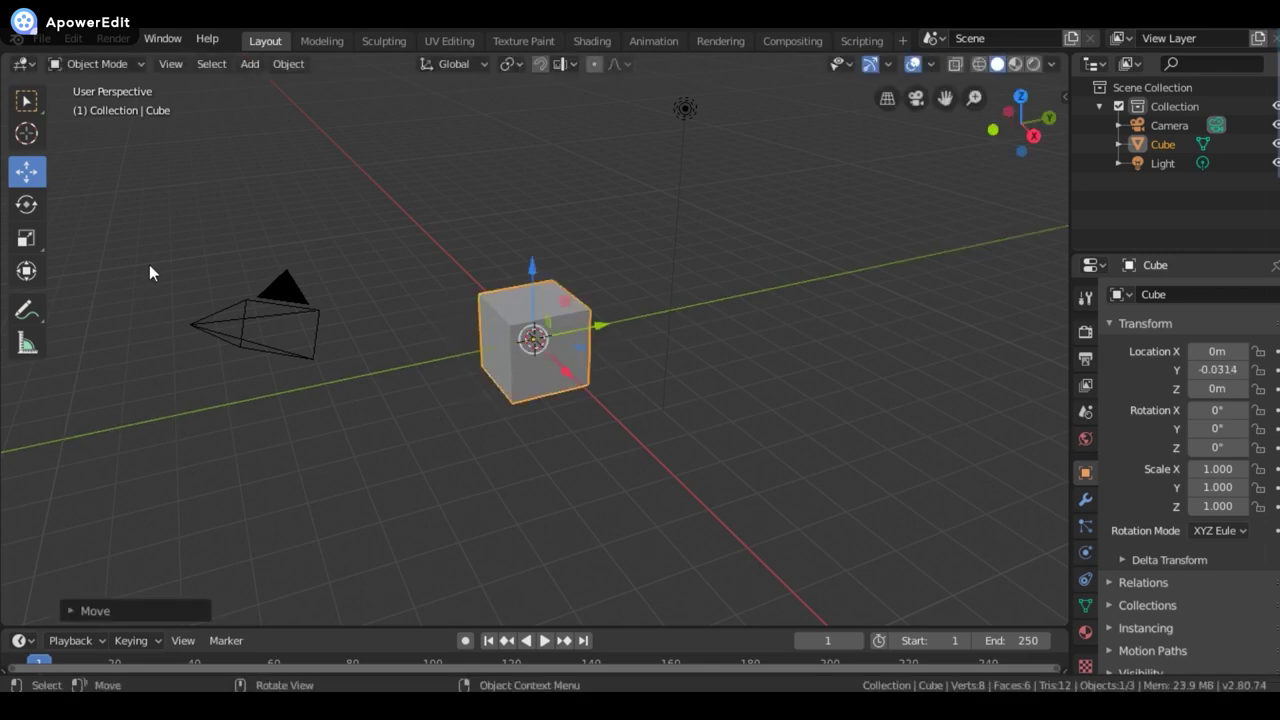
# - Tumble the cube with the Rotate tool to -469°, -18.6°, -60.9°
pyautogui.click(31, 210)
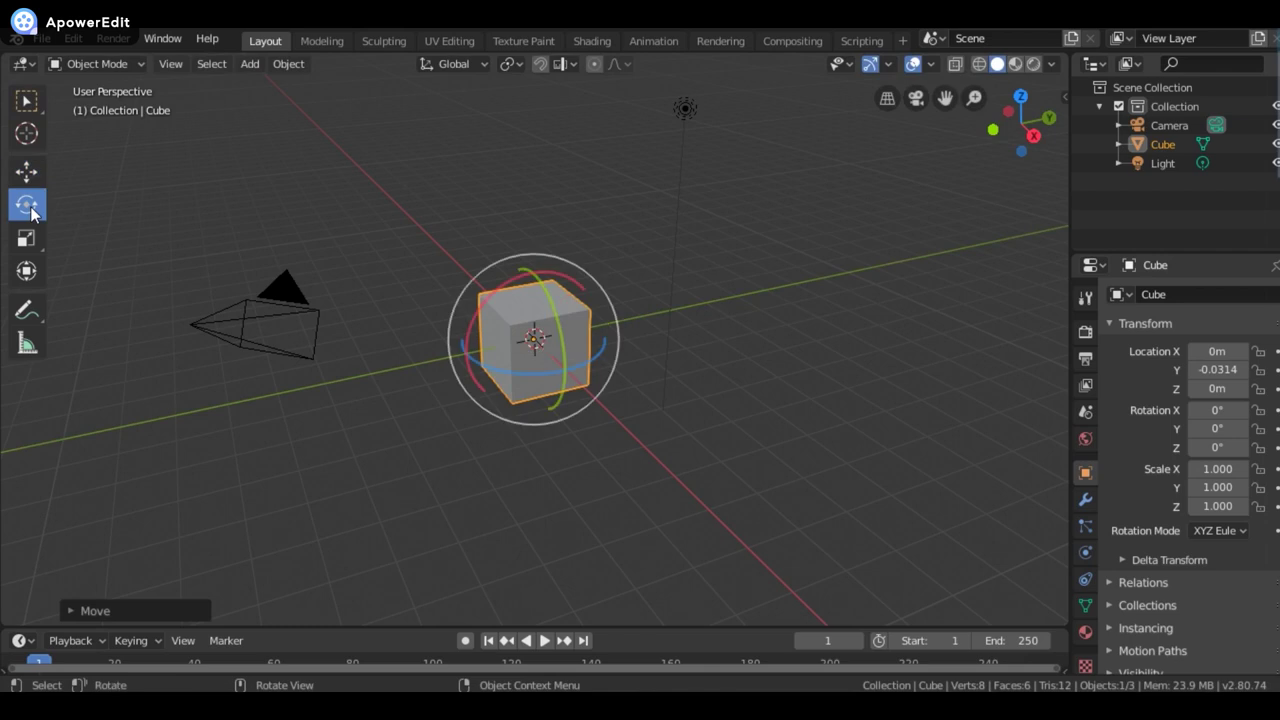
pyautogui.moveTo(595, 398)
pyautogui.mouseDown()
pyautogui.moveTo(626, 400)
pyautogui.moveTo(700, 366)
pyautogui.mouseUp()
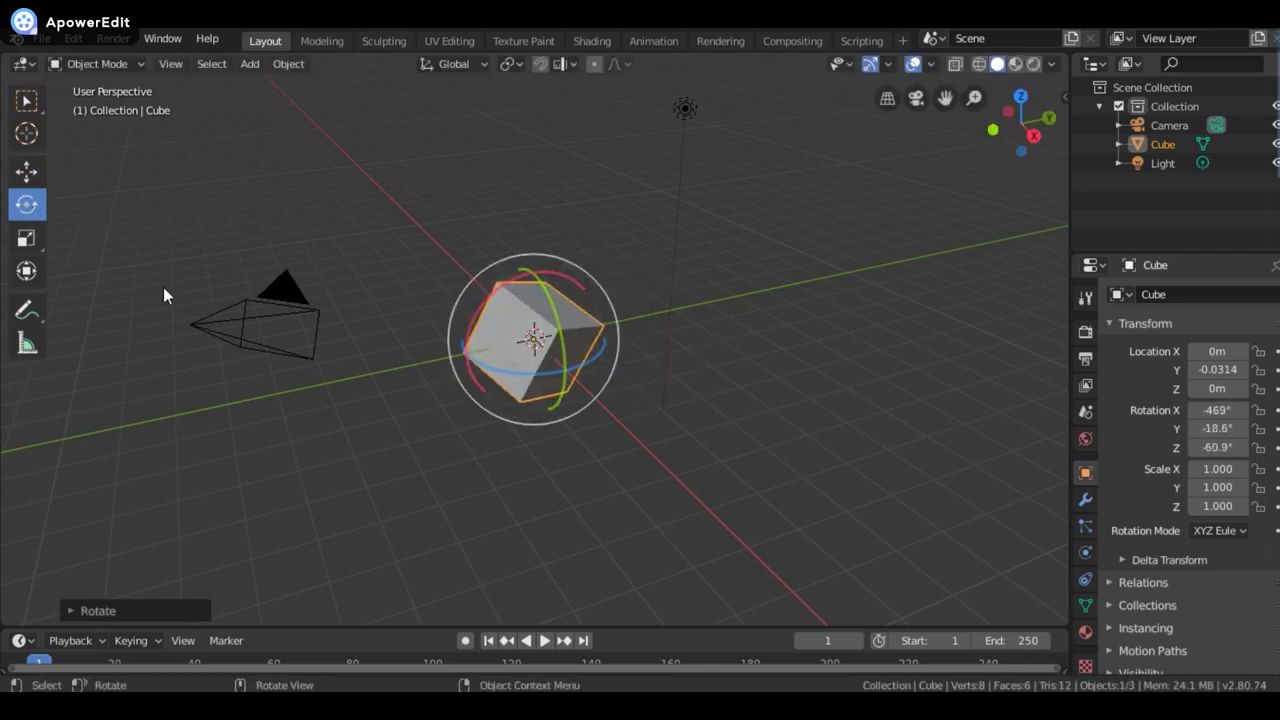
pyautogui.click(26, 238)
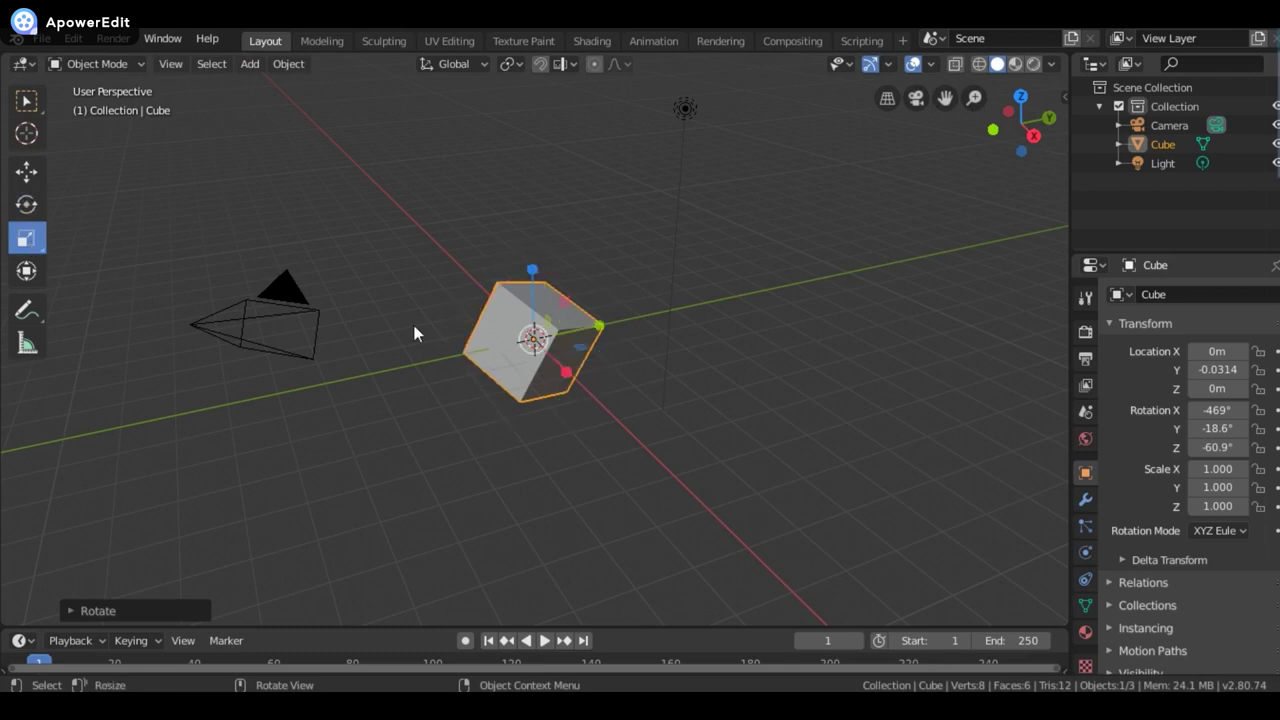
# - Squash the cube along Z, then shrink it with the Transform gizmo to scale 2.213, -3.192, -4.429
pyautogui.moveTo(533, 272)
pyautogui.mouseDown()
pyautogui.moveTo(535, 300)
pyautogui.moveTo(495, 383)
pyautogui.moveTo(677, 571)
pyautogui.moveTo(637, 177)
pyautogui.moveTo(585, 283)
pyautogui.moveTo(531, 281)
pyautogui.moveTo(523, 363)
pyautogui.mouseUp()
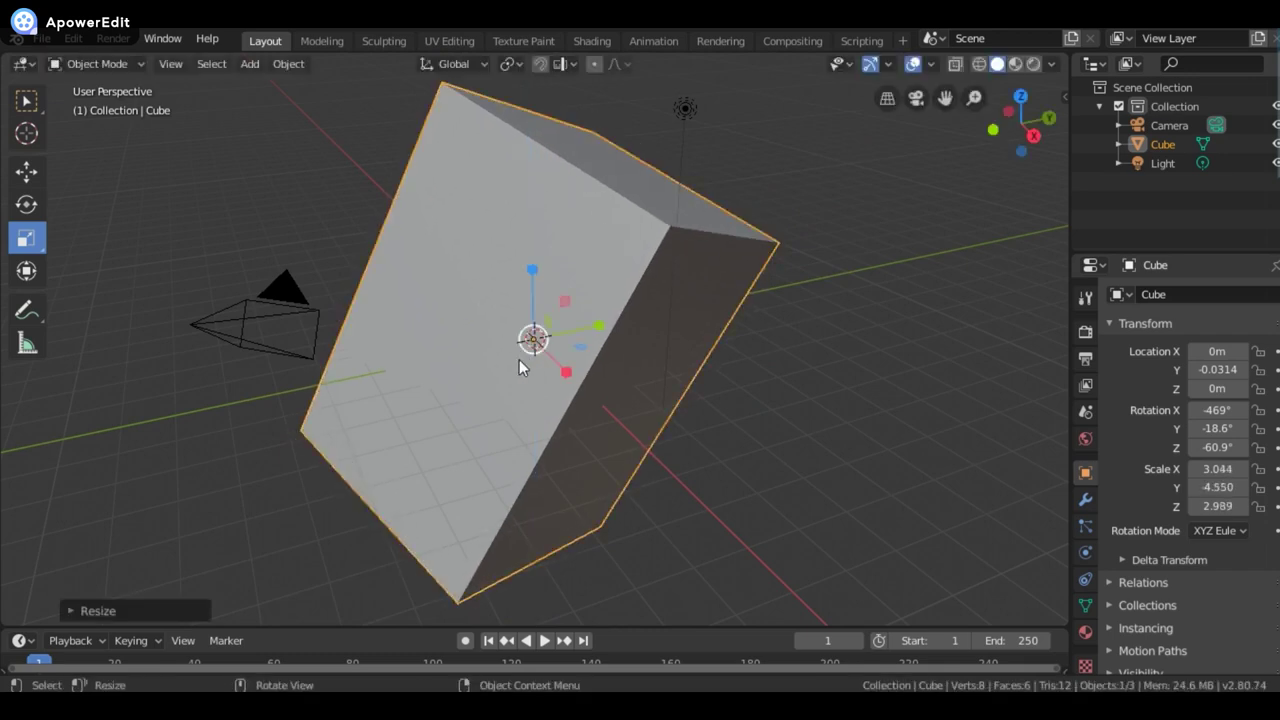
pyautogui.click(26, 271)
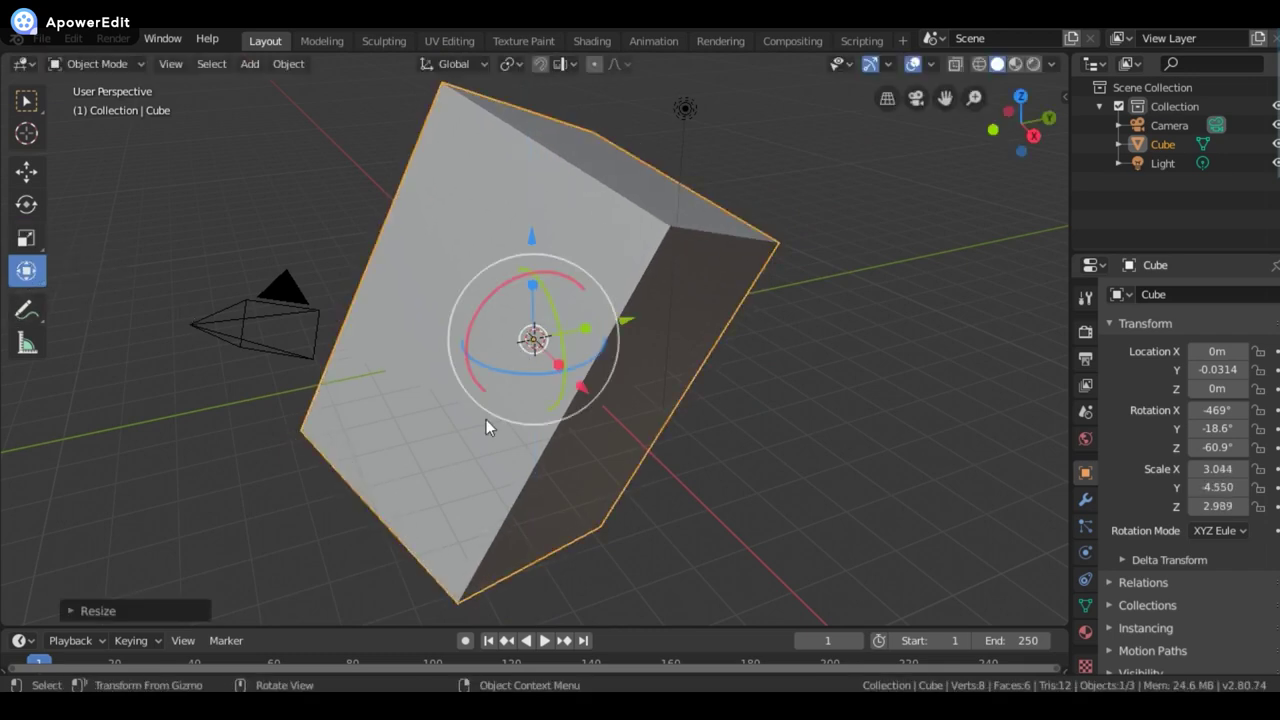
pyautogui.moveTo(552, 365)
pyautogui.mouseDown()
pyautogui.moveTo(487, 315)
pyautogui.moveTo(557, 320)
pyautogui.mouseUp()
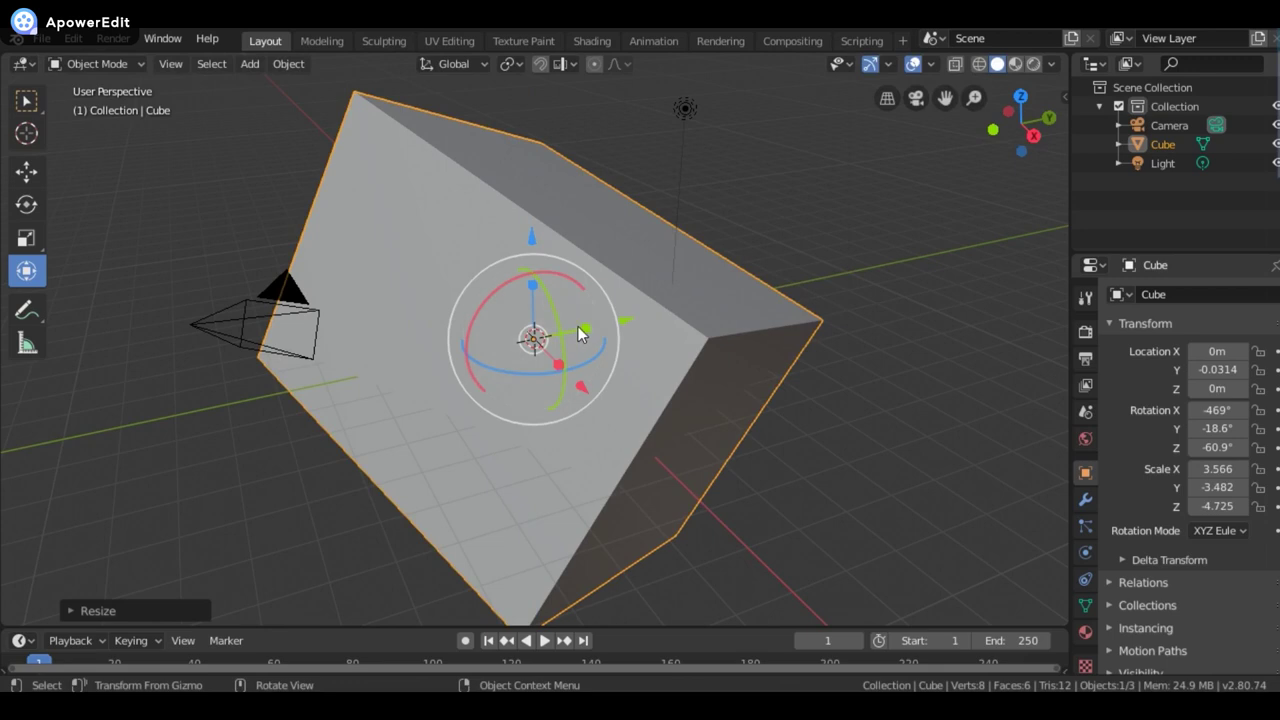
pyautogui.moveTo(580, 333); pyautogui.dragTo(523, 343)
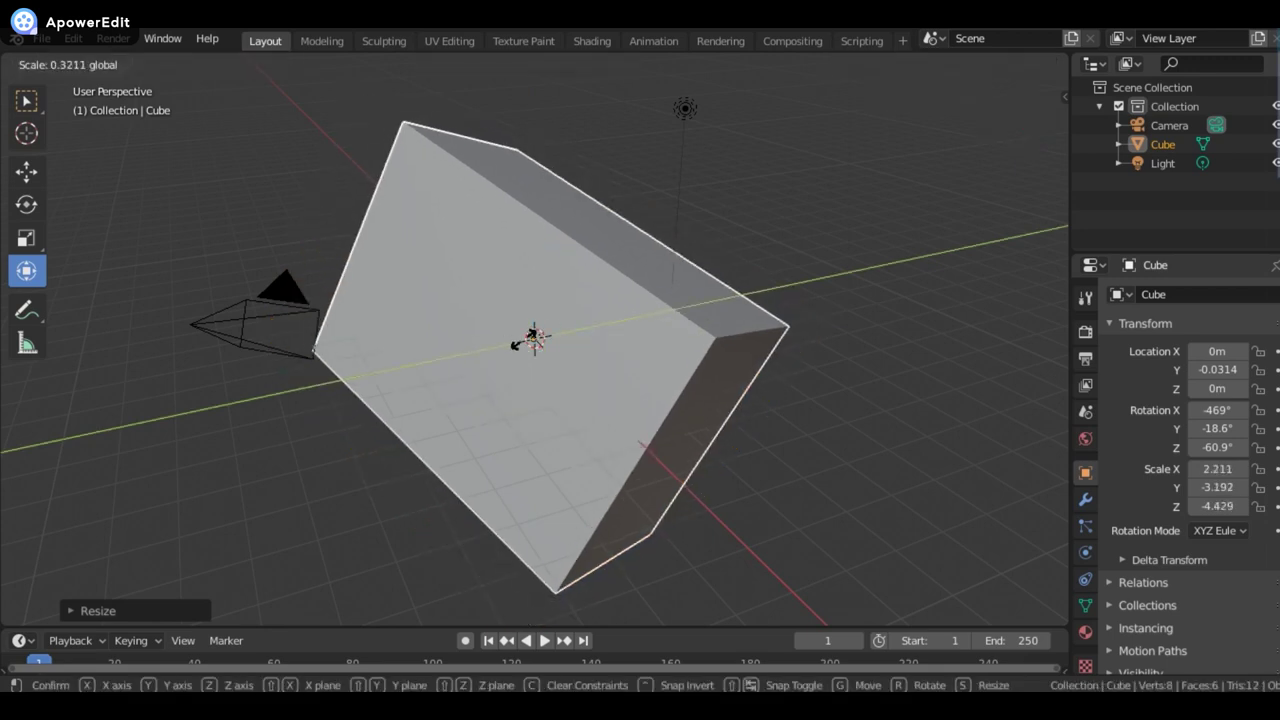
# - Draw a blue annotation stroke across the cube face and measure 2.77239 m across it
pyautogui.click(35, 320)
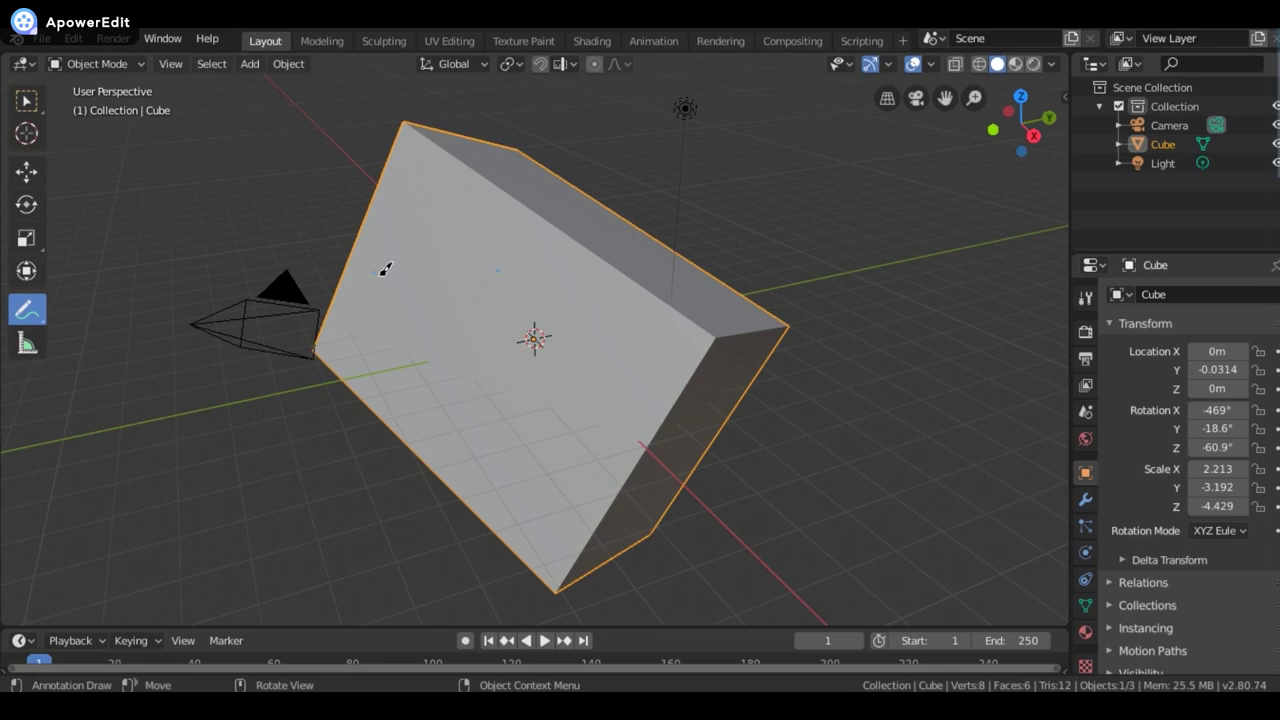
pyautogui.moveTo(376, 272); pyautogui.dragTo(525, 296)
pyautogui.click(26, 345)
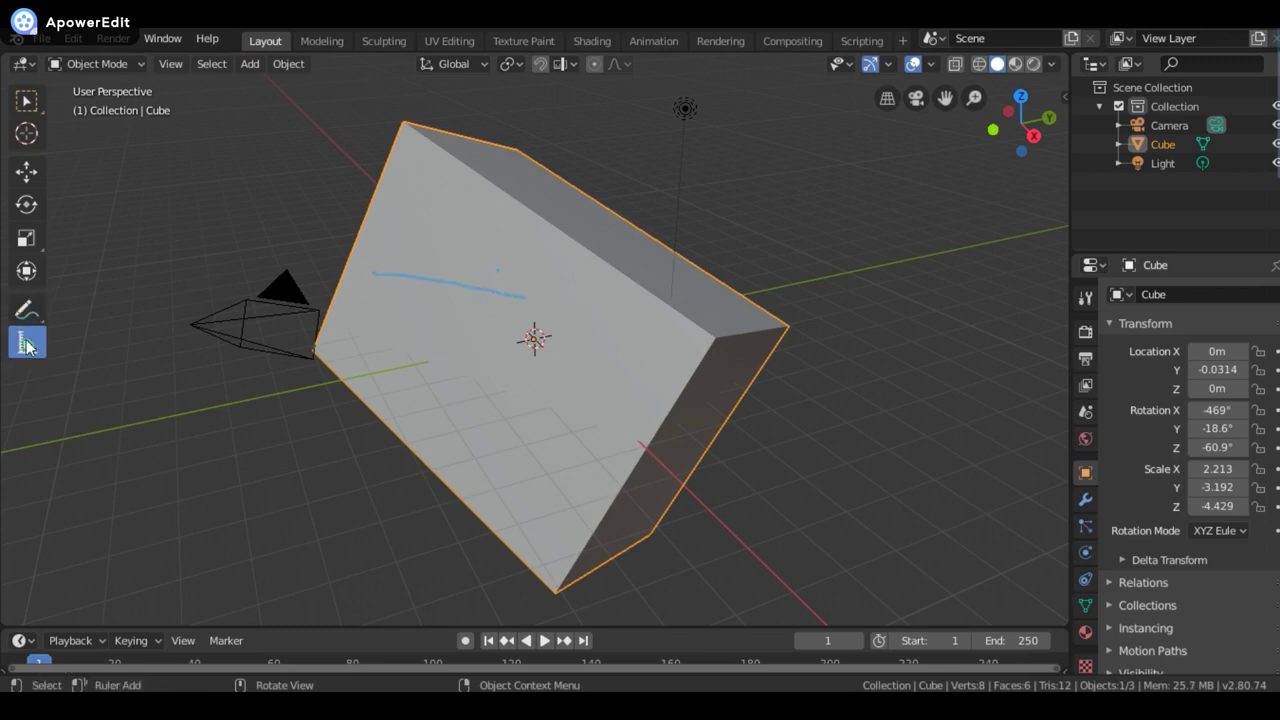
pyautogui.moveTo(457, 280); pyautogui.dragTo(568, 283)
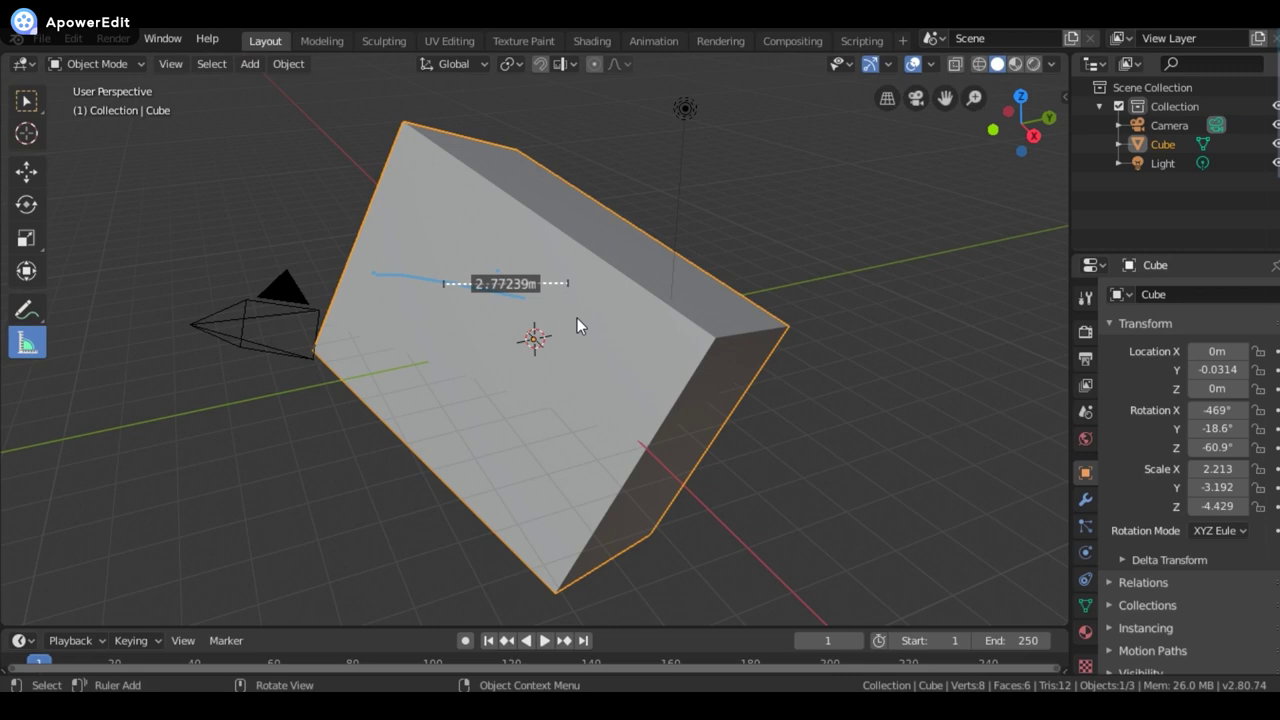
pyautogui.click(140, 69)
# - Lower the cube along Z to Location -1.1231 with the Move tool
pyautogui.click(20, 163)
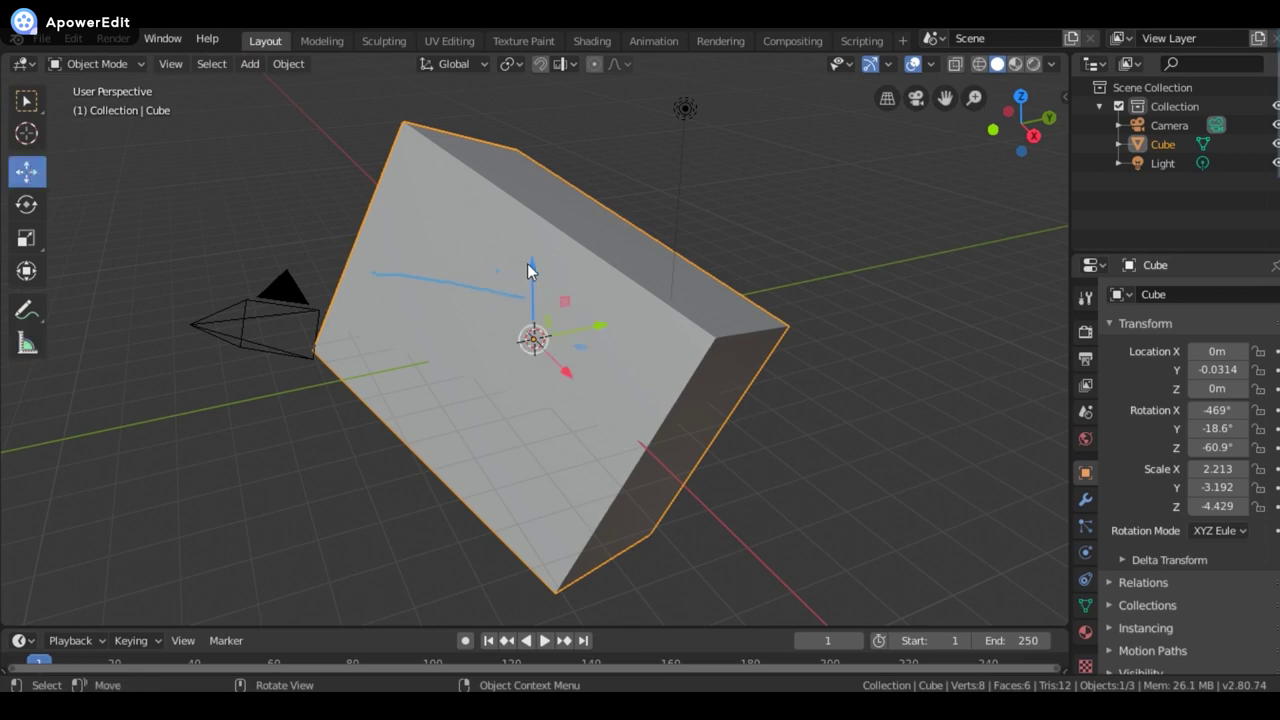
pyautogui.moveTo(530, 270); pyautogui.dragTo(505, 314)
pyautogui.click(124, 62)
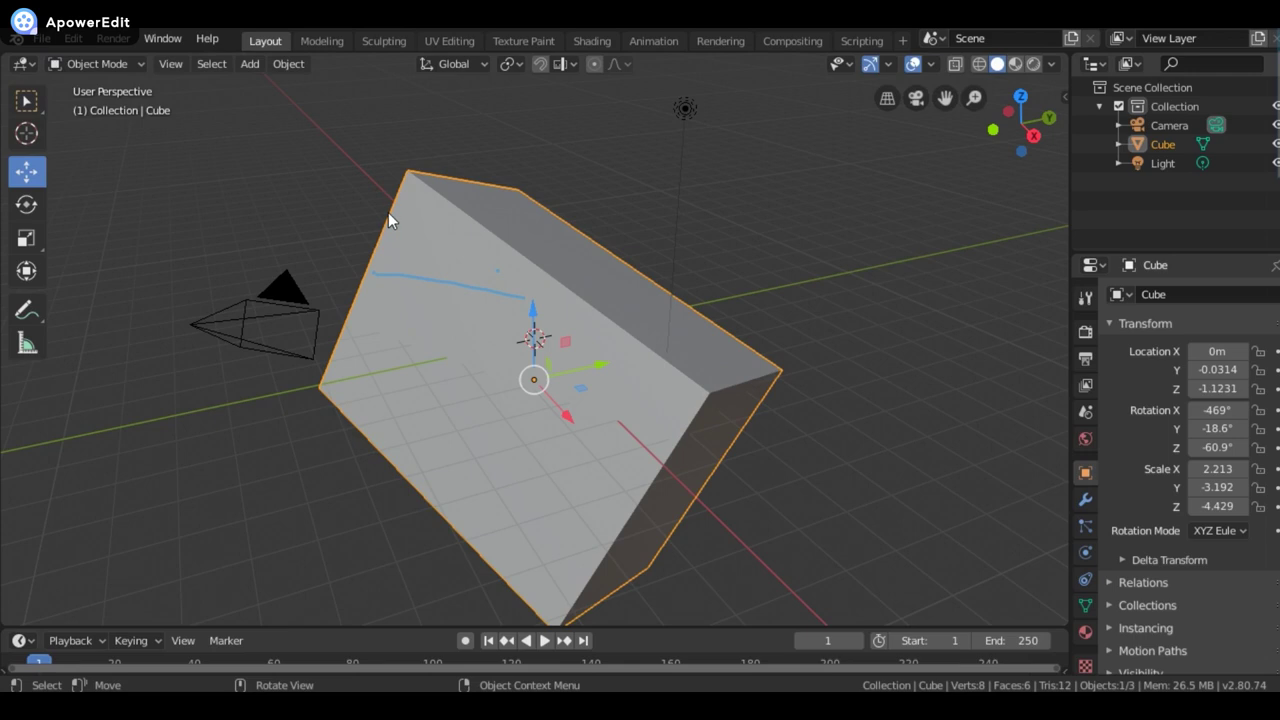
# - Toggle the cube into Edit Mode and back to Object Mode, then deselect everything
pyautogui.press('Tab')
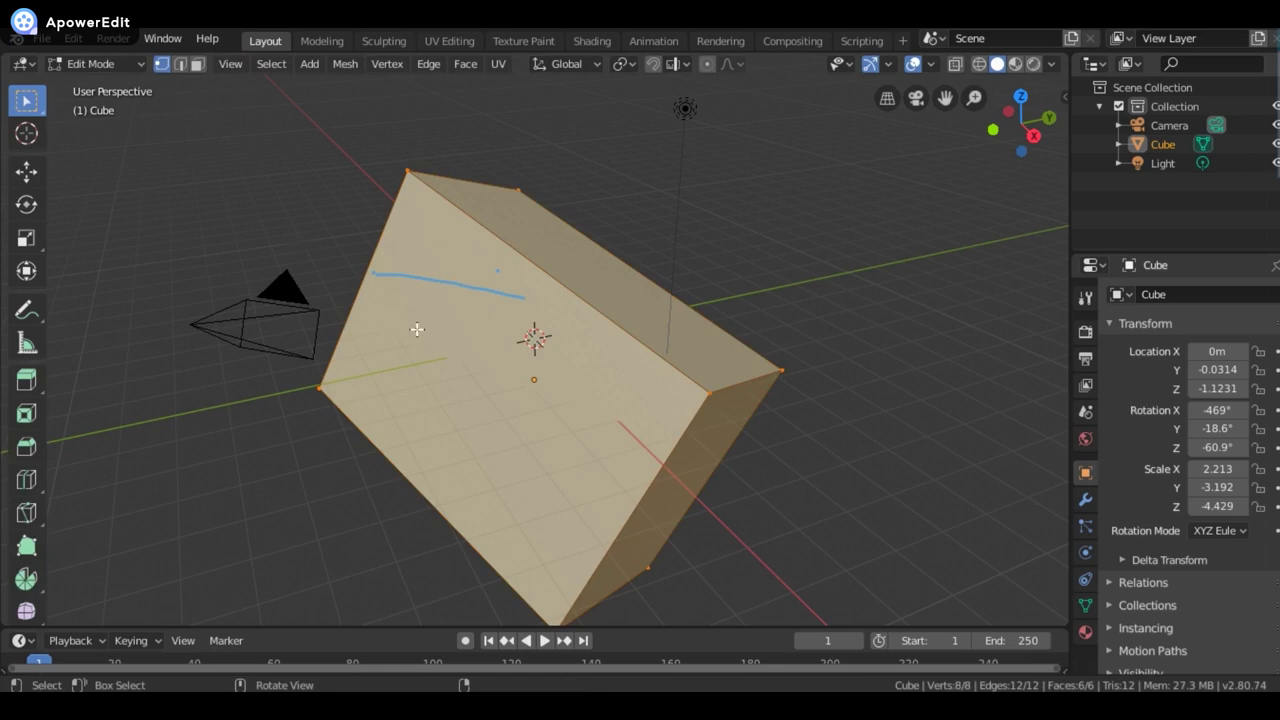
pyautogui.press('Tab')
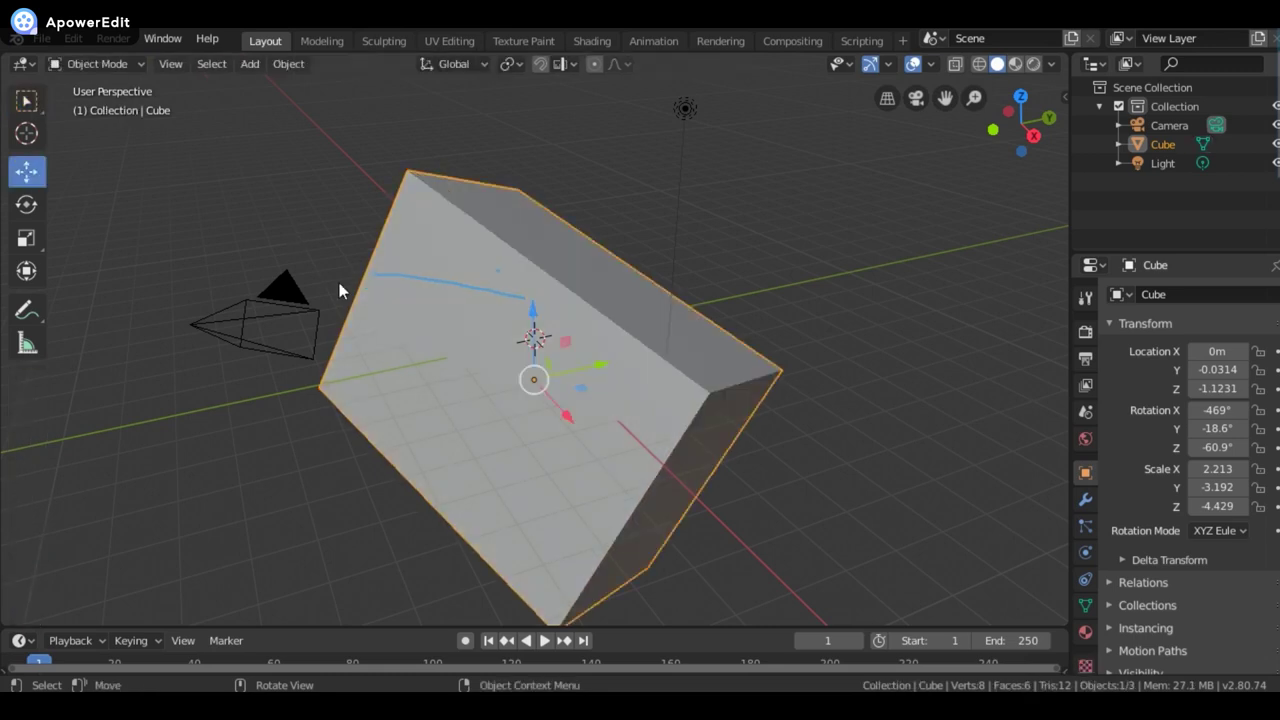
pyautogui.click(140, 62)
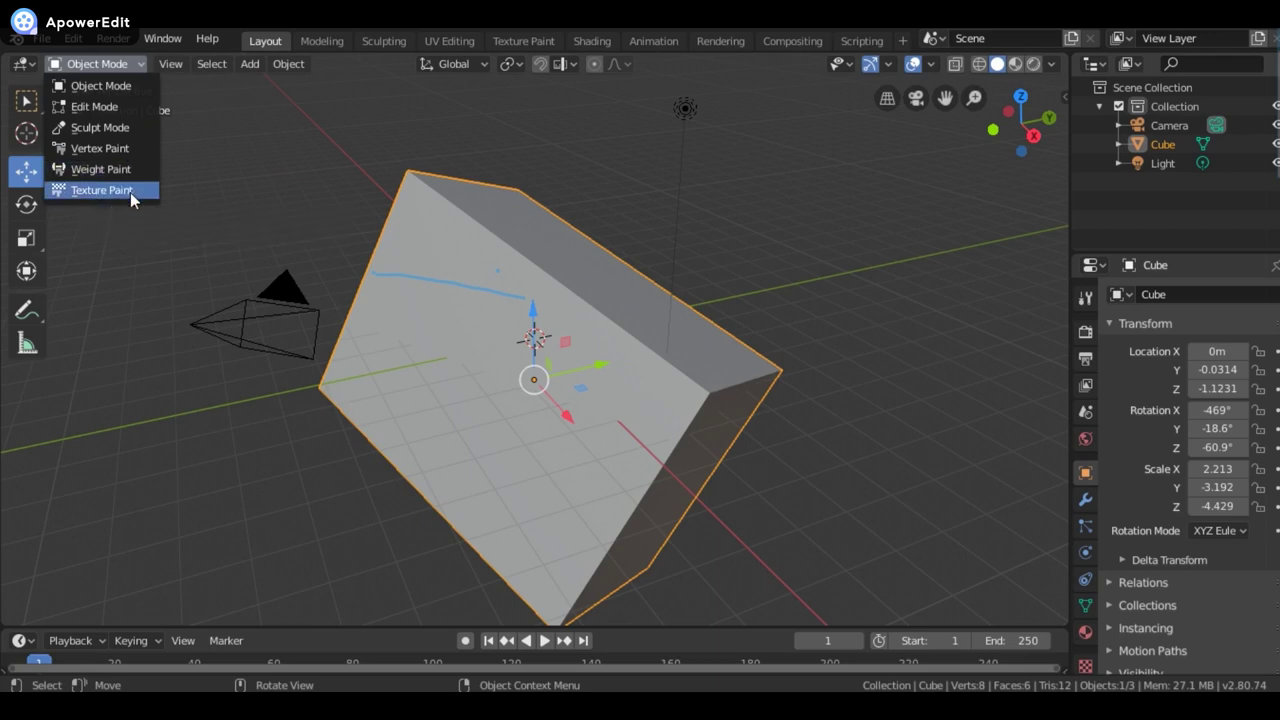
pyautogui.click(286, 207)
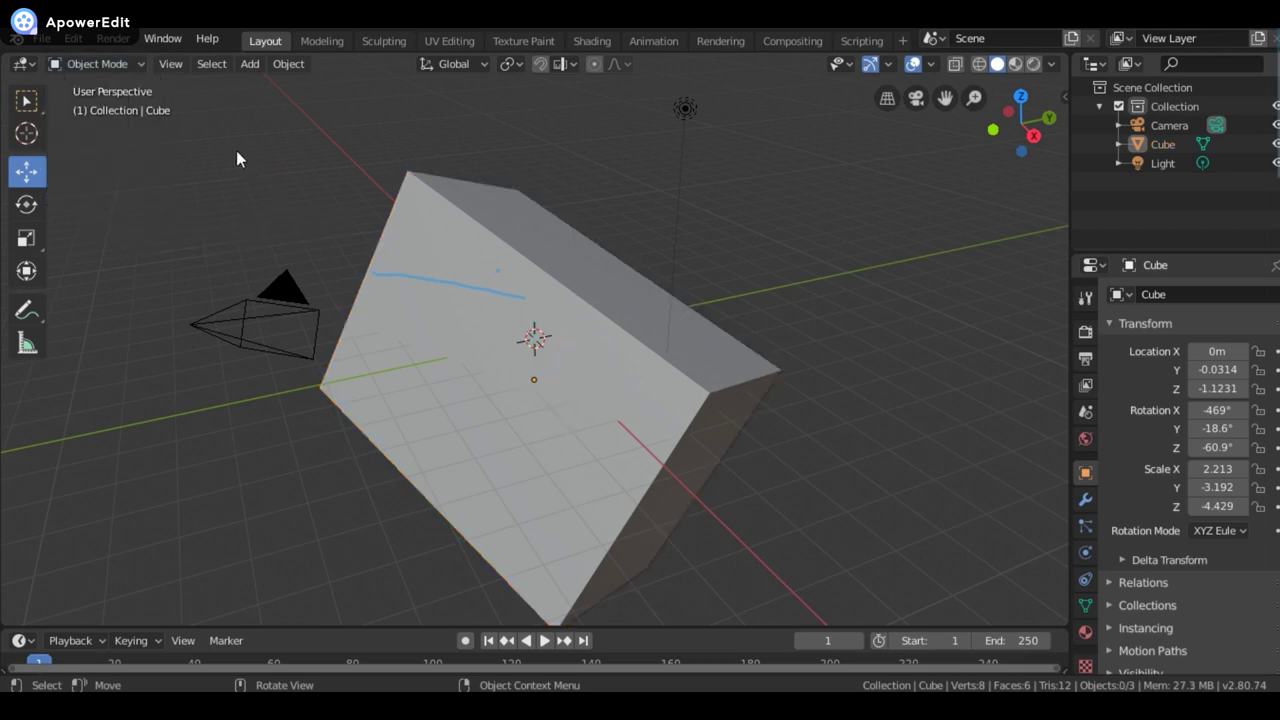
# - Add a plane and slide it along Y to 8.3714
pyautogui.click(176, 65)
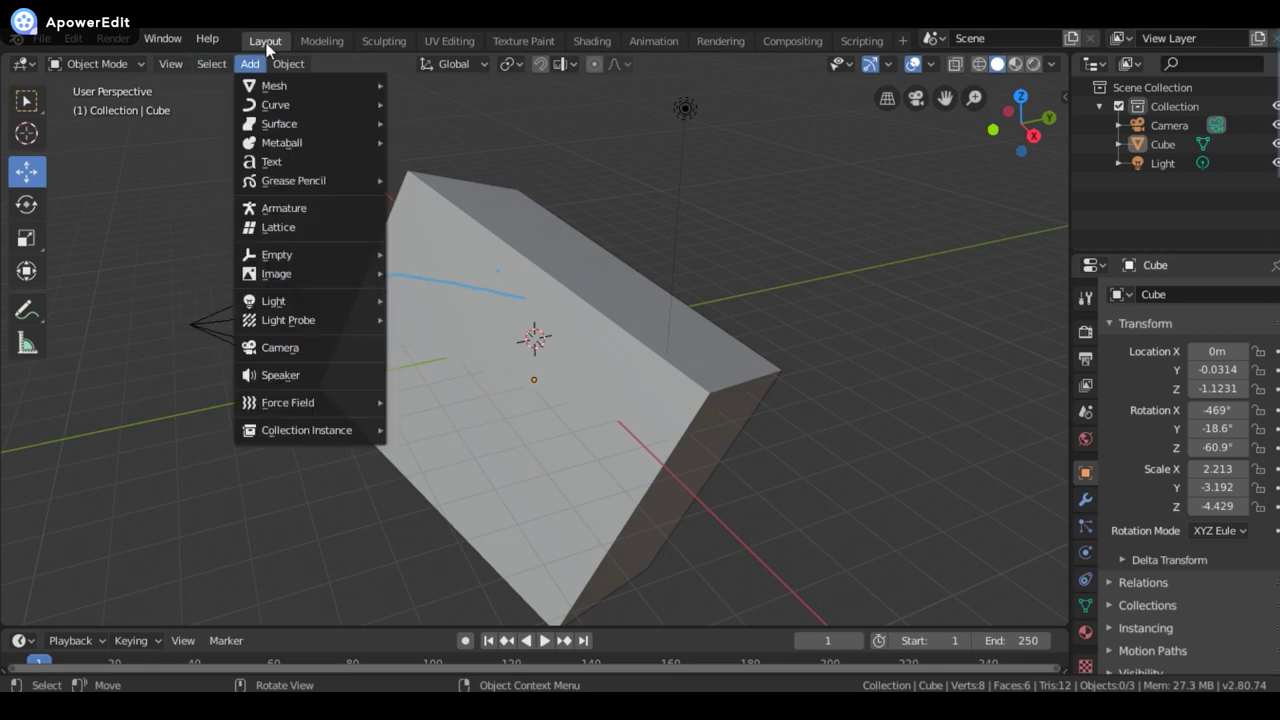
pyautogui.moveTo(272, 86)
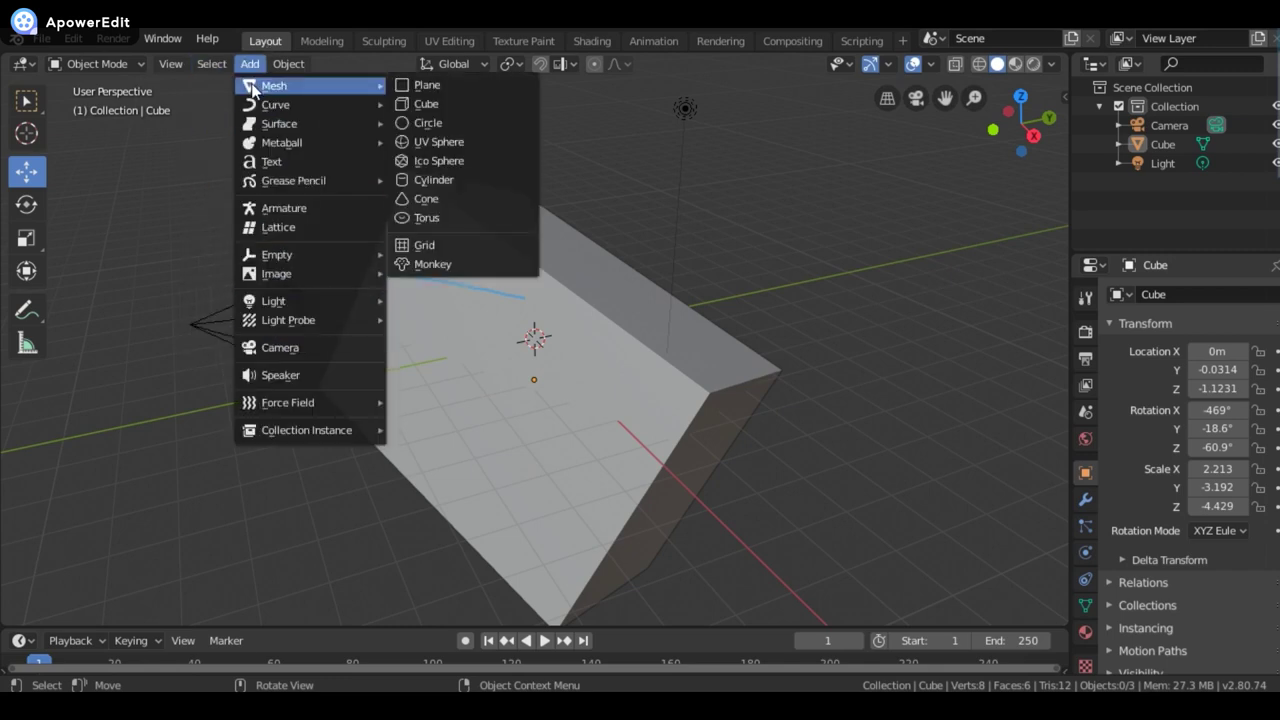
pyautogui.click(422, 84)
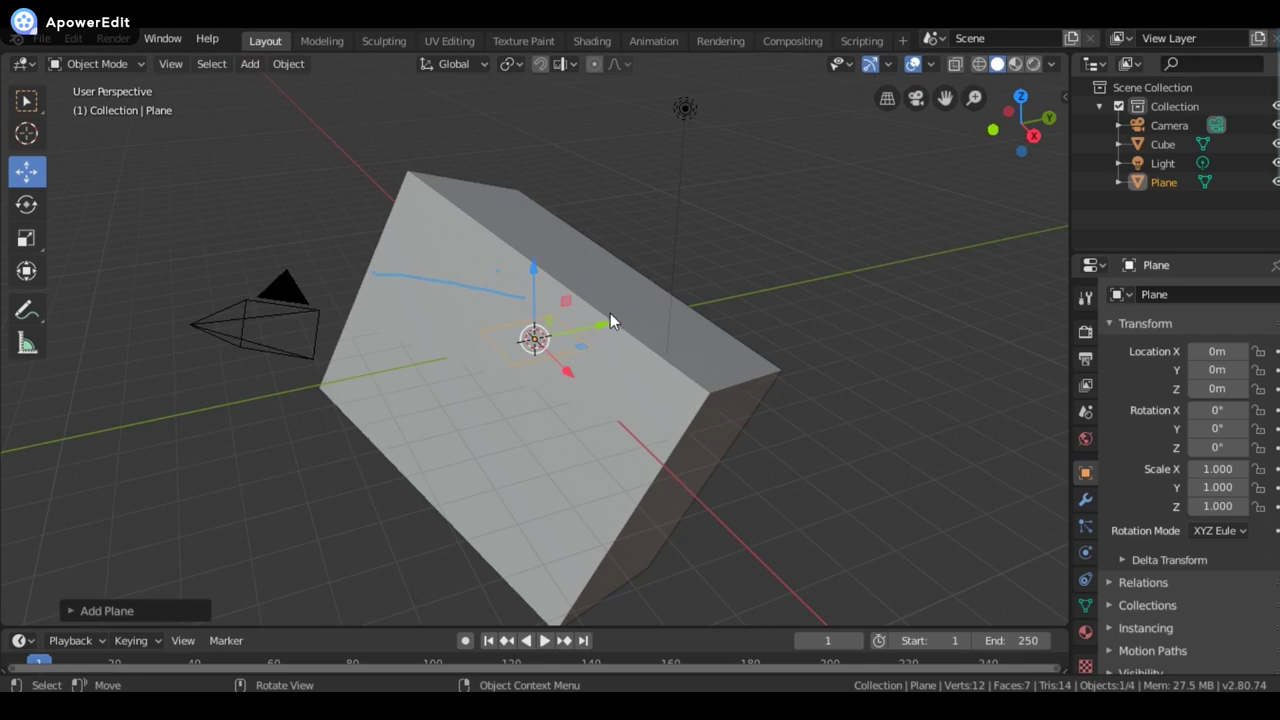
pyautogui.moveTo(615, 322); pyautogui.dragTo(866, 214)
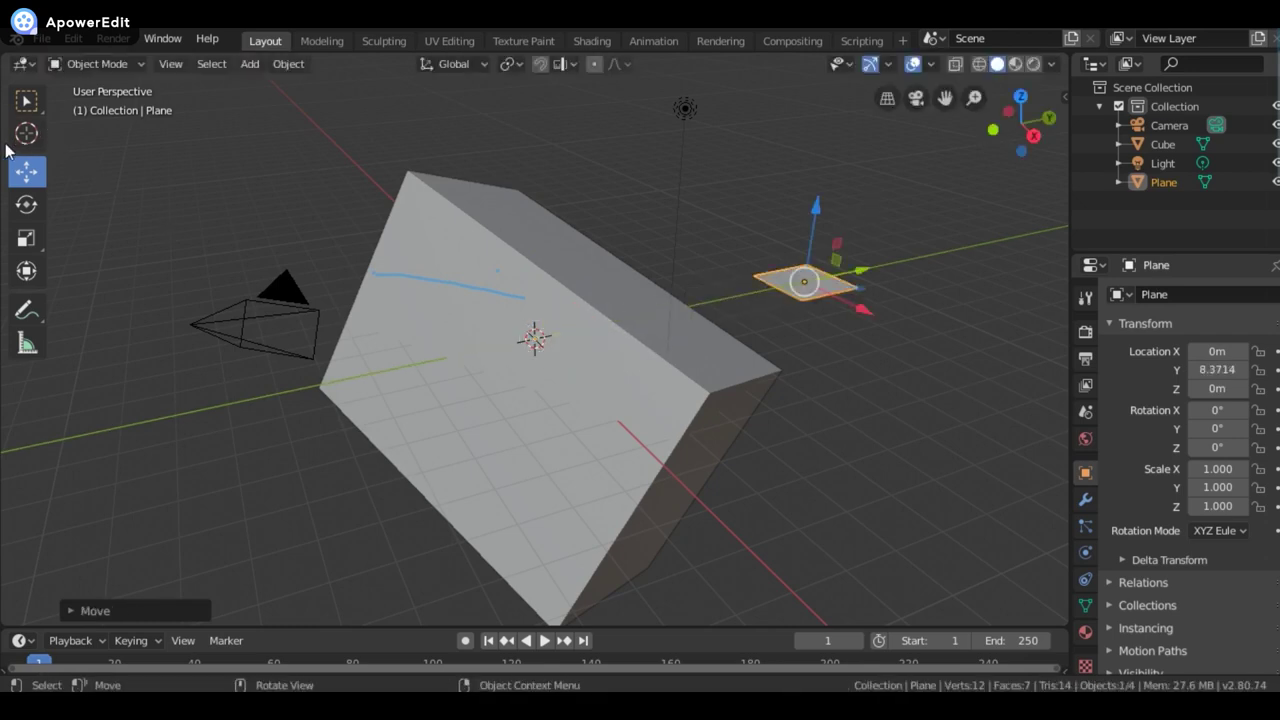
# - Place the 3D cursor above the plane with the Cursor tool
pyautogui.click(26, 134)
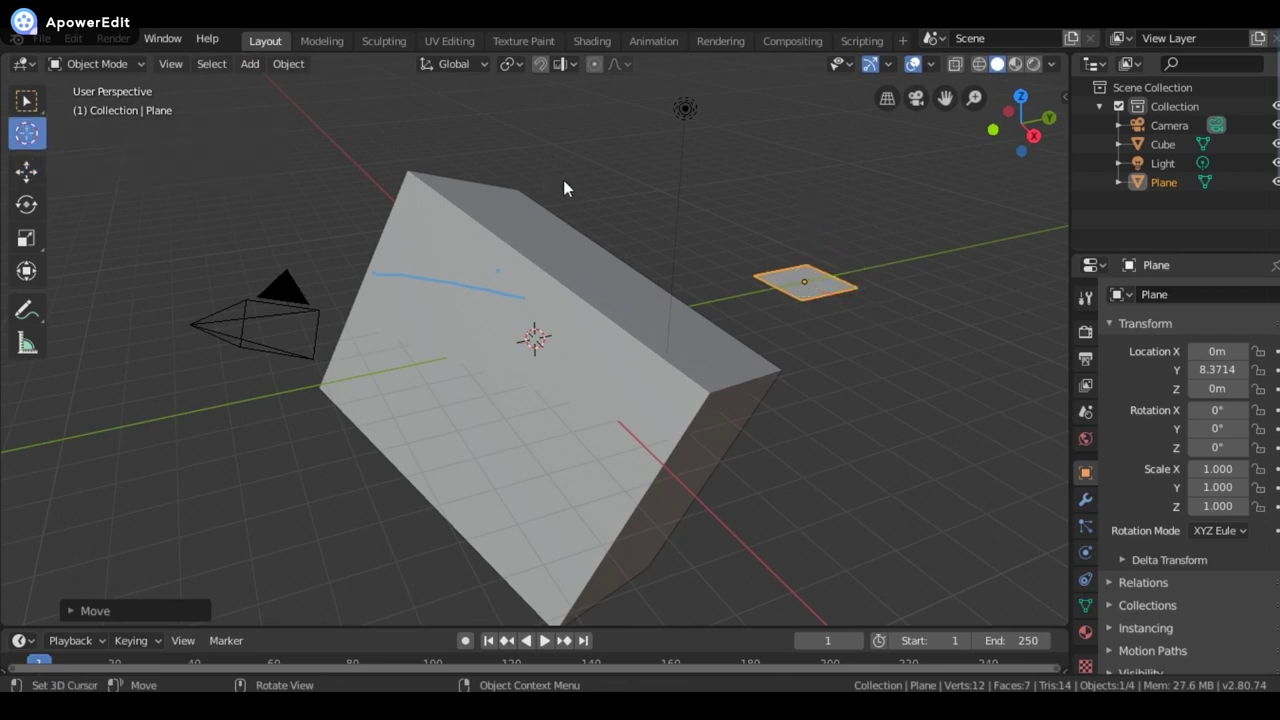
pyautogui.click(612, 144)
pyautogui.click(209, 64)
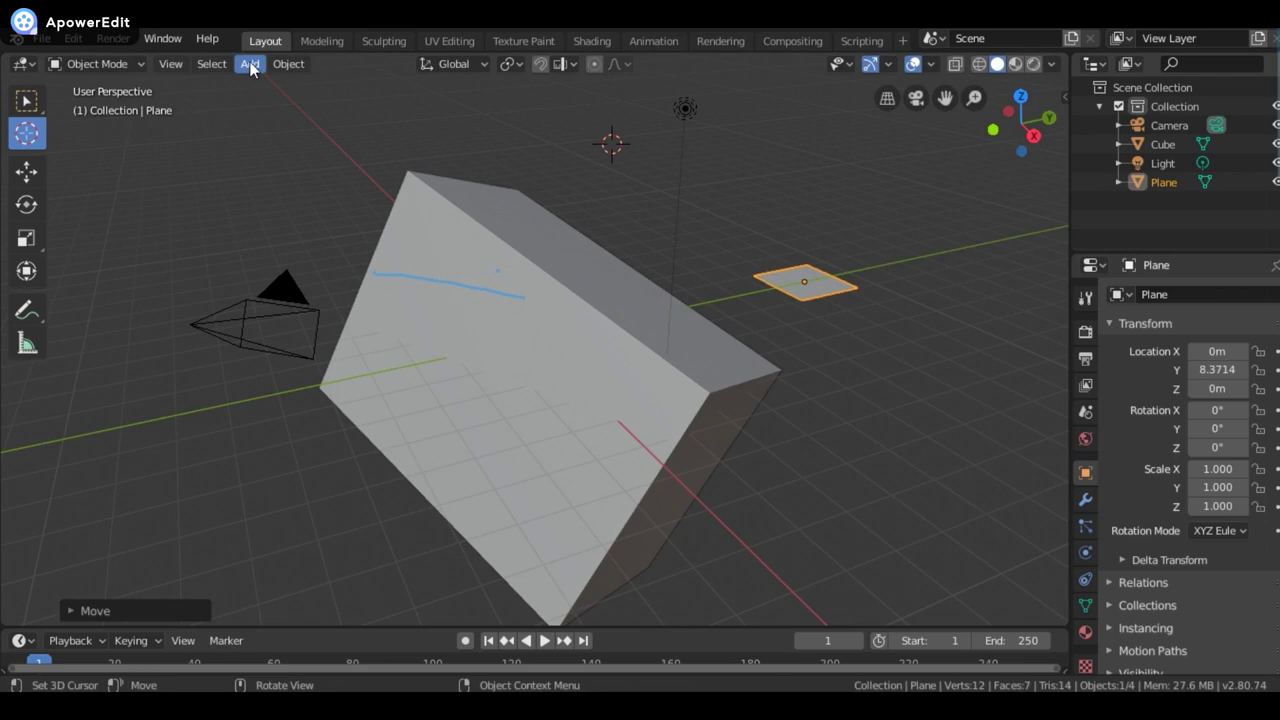
# - Add a second cube at the 3D cursor, then a cylinder above the plane
pyautogui.click(250, 64)
pyautogui.moveTo(274, 86)
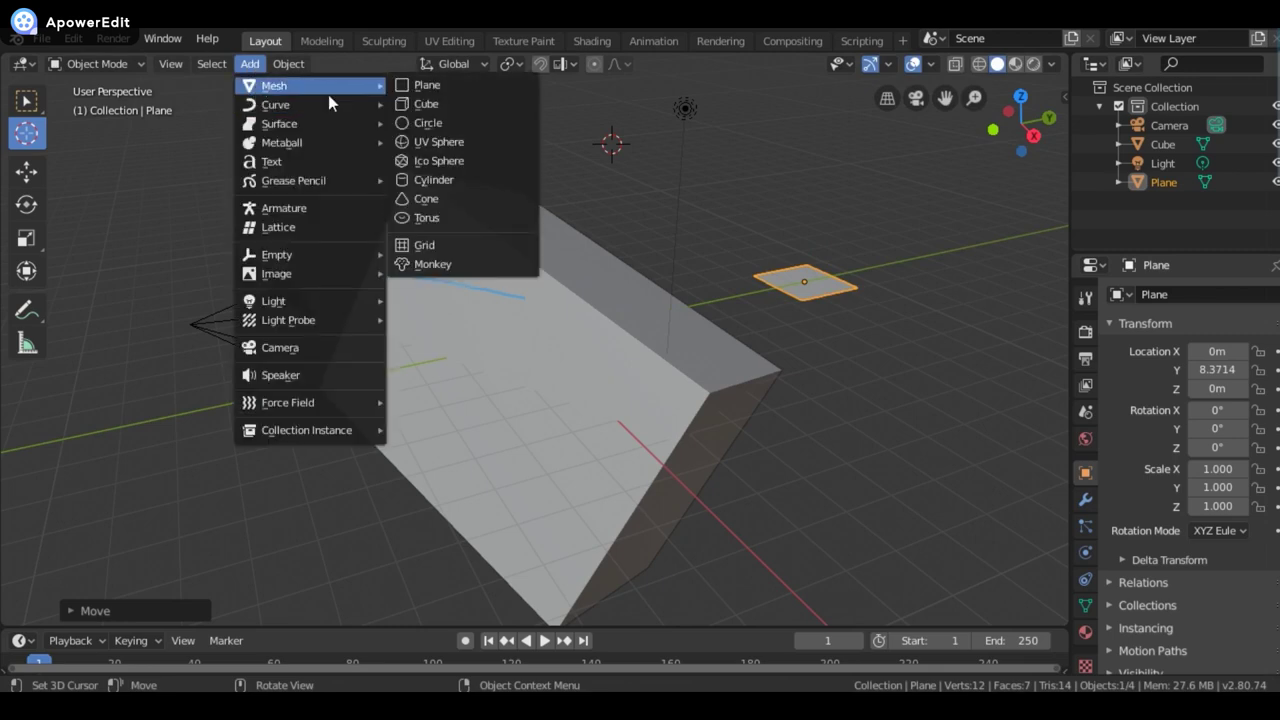
pyautogui.click(438, 105)
pyautogui.click(814, 183)
pyautogui.click(211, 66)
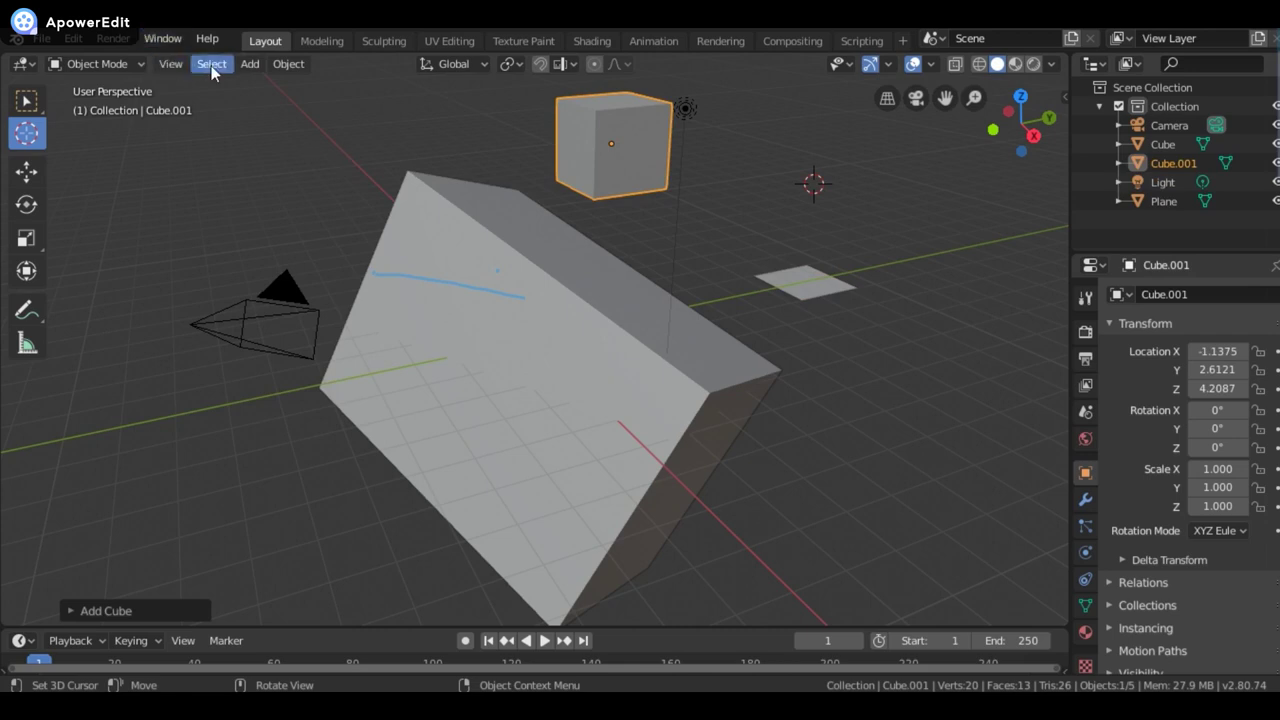
pyautogui.click(240, 65)
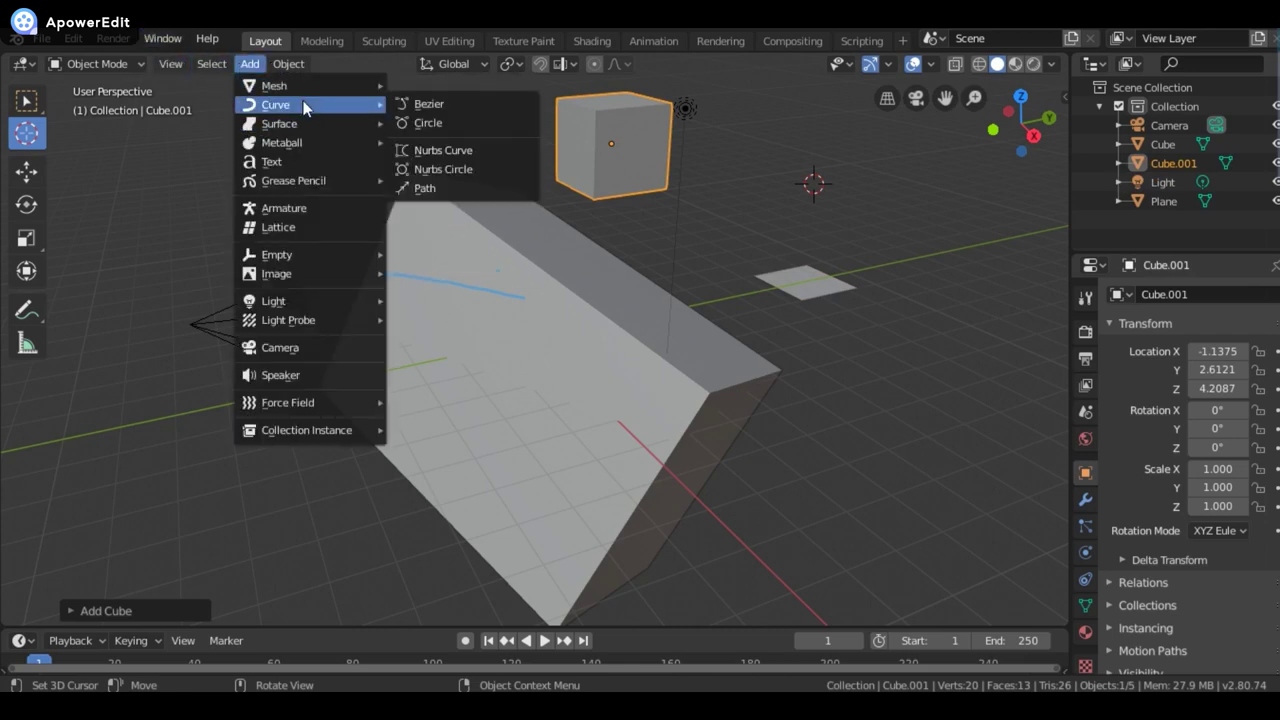
pyautogui.moveTo(300, 86)
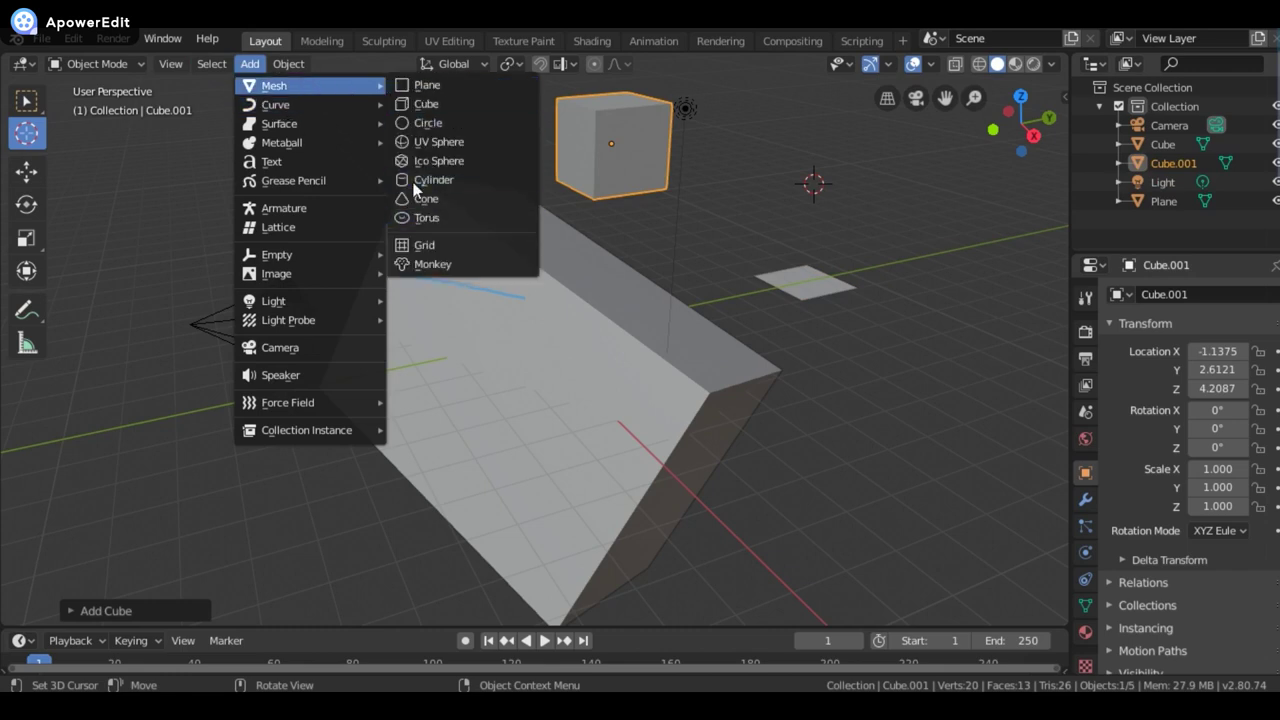
pyautogui.click(420, 181)
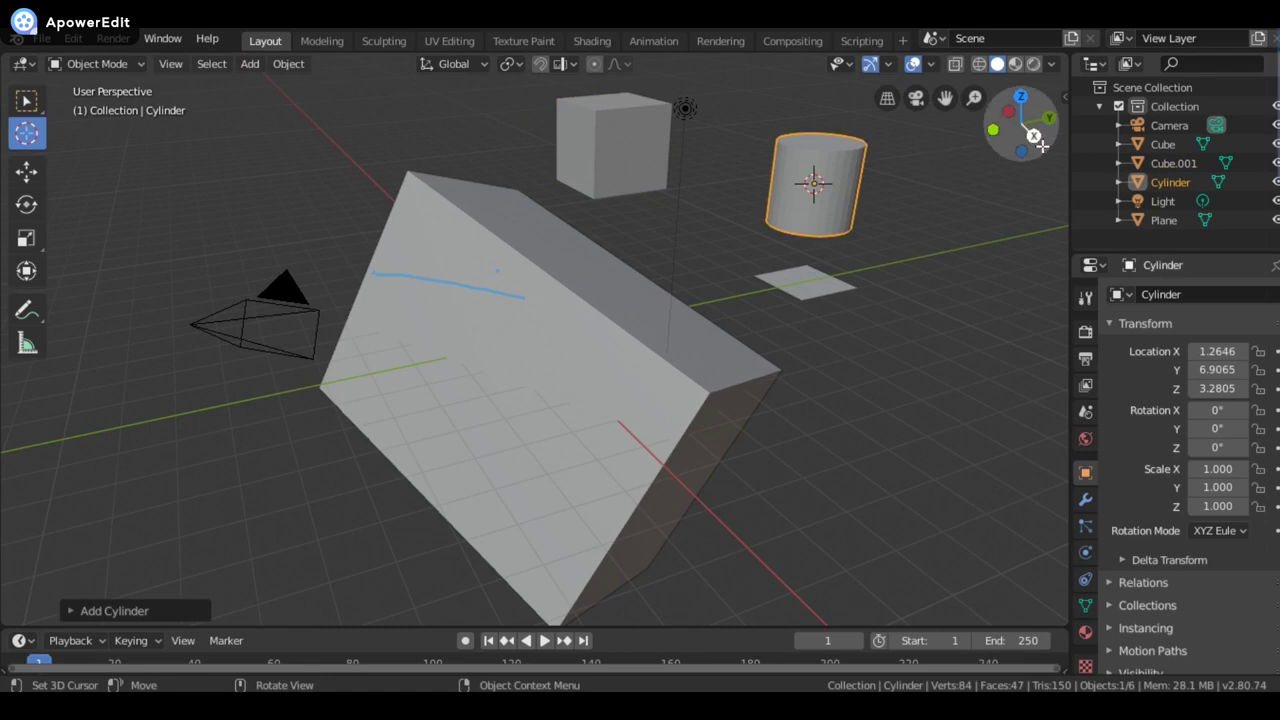
# - Add a Text object beside the cylinder at 1.2646, 6.9065, 3.2805
pyautogui.moveTo(1033, 135); pyautogui.dragTo(1016, 127)
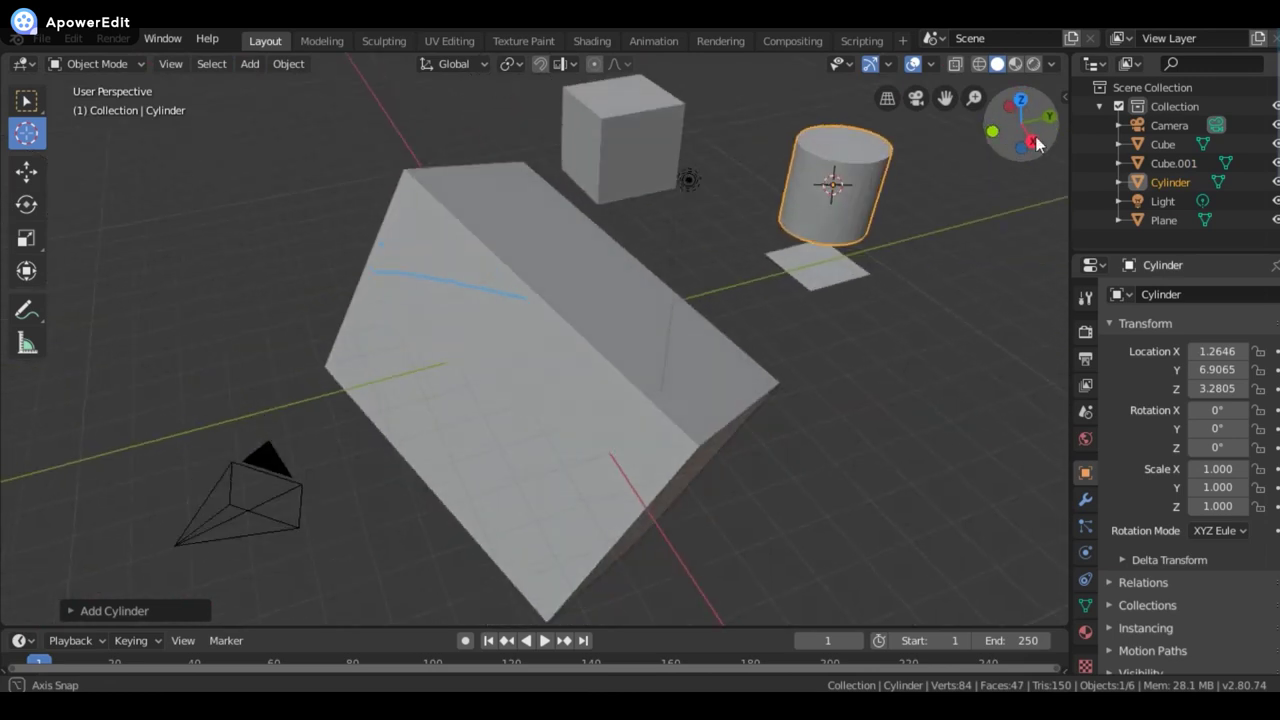
pyautogui.moveTo(1016, 127); pyautogui.dragTo(656, 35)
pyautogui.click(172, 64)
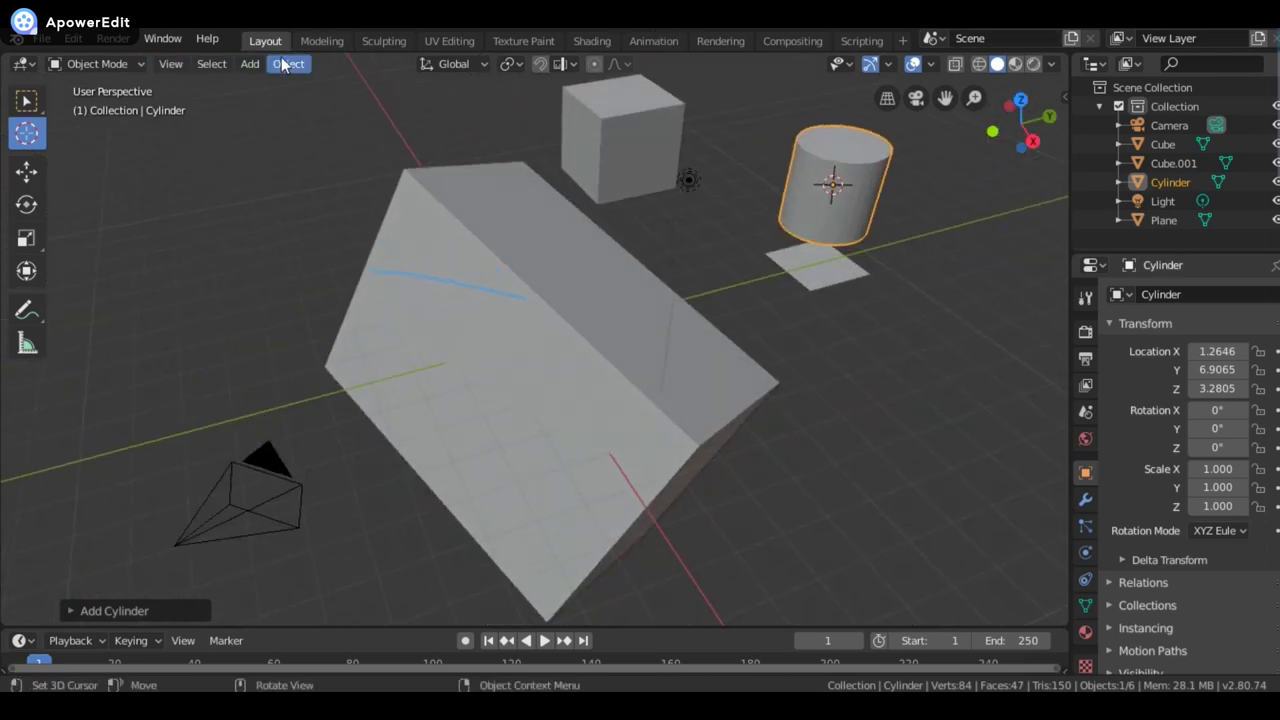
pyautogui.moveTo(249, 64)
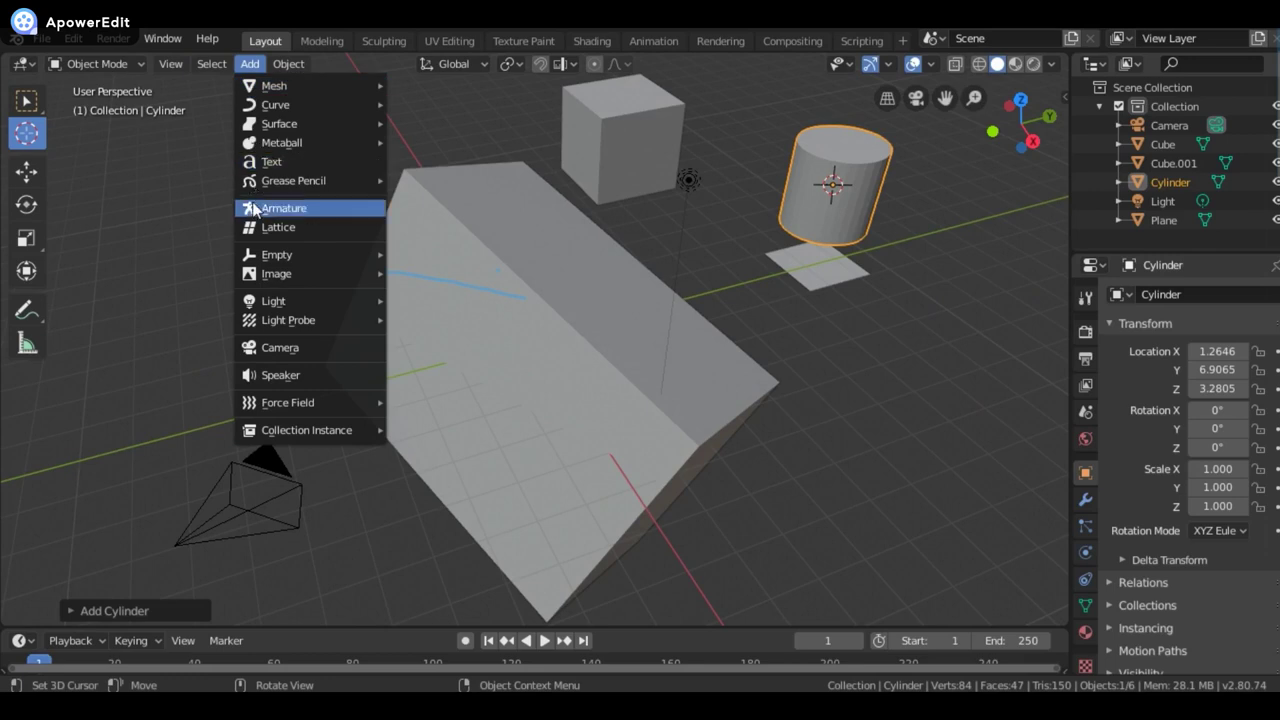
pyautogui.click(272, 162)
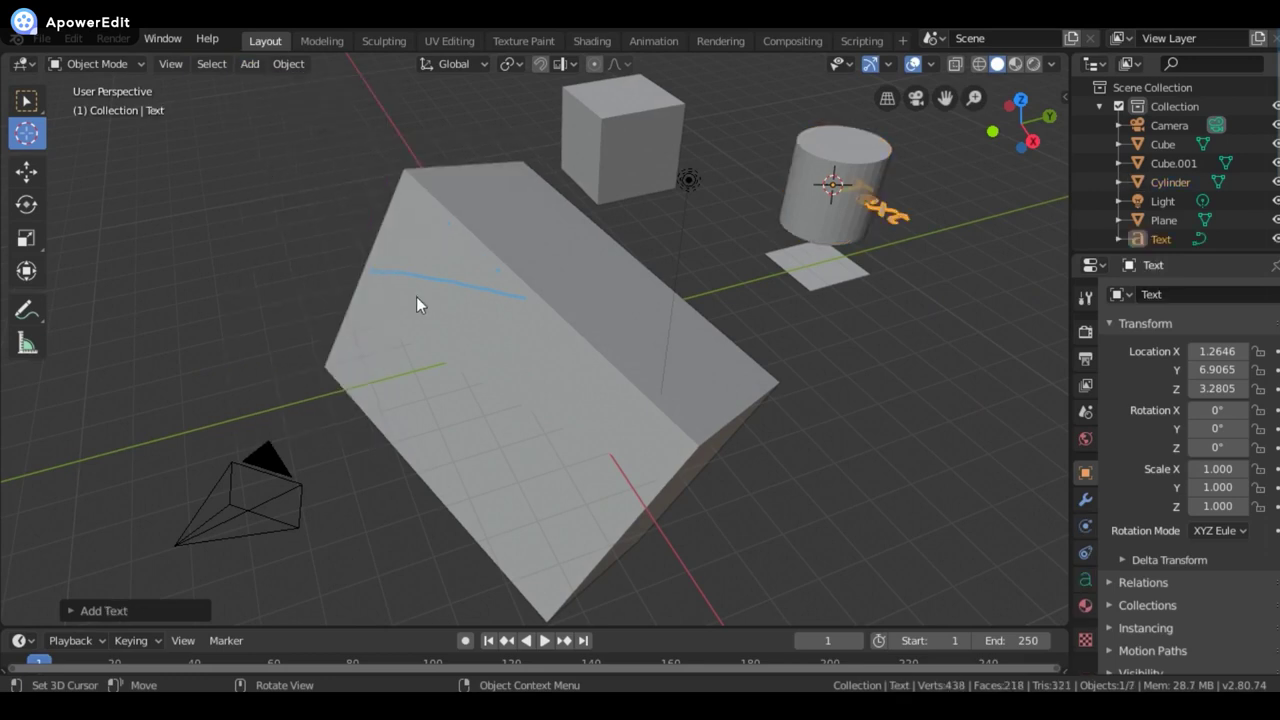
pyautogui.click(885, 212)
pyautogui.click(900, 226)
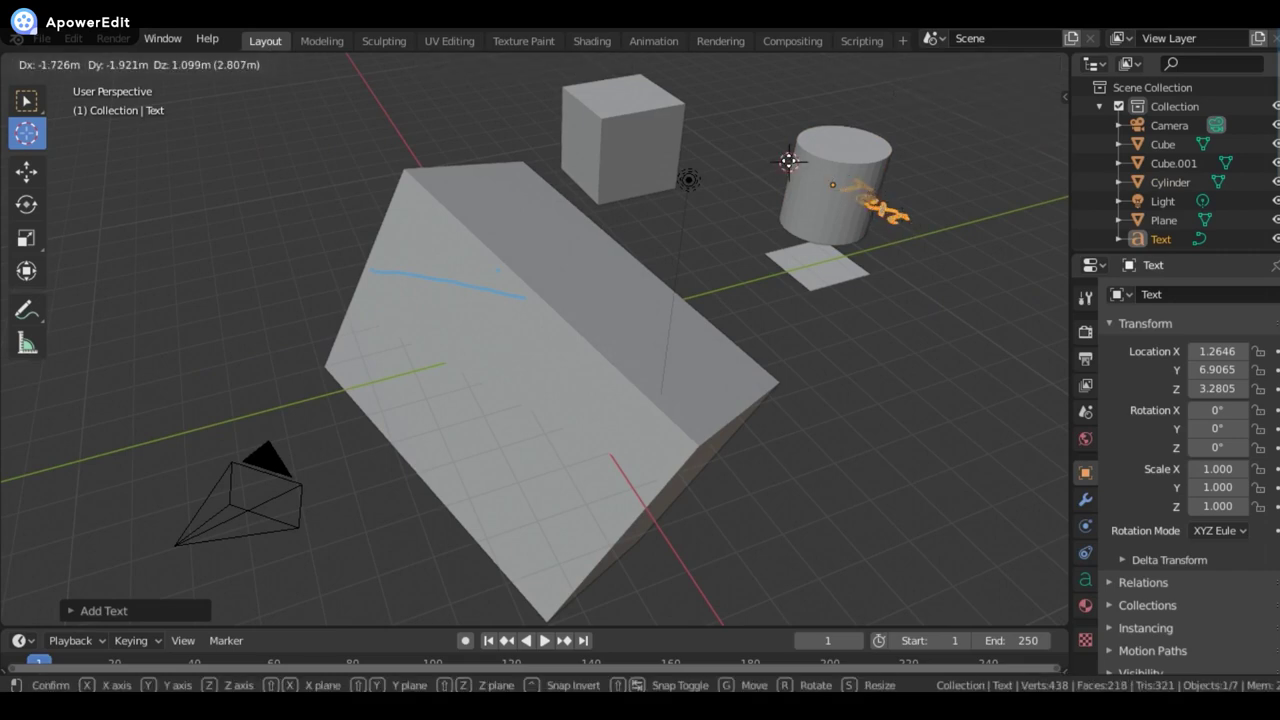
pyautogui.click(883, 218)
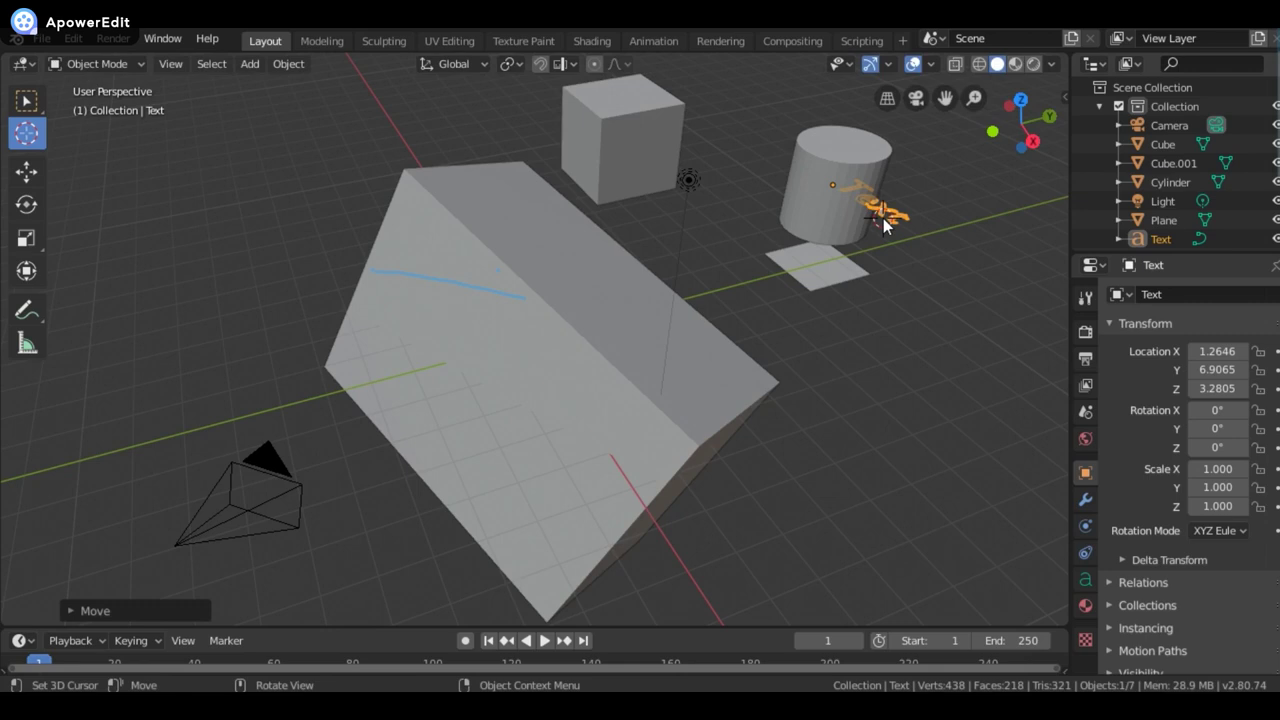
pyautogui.rightClick(883, 218)
pyautogui.click(659, 240)
pyautogui.click(252, 64)
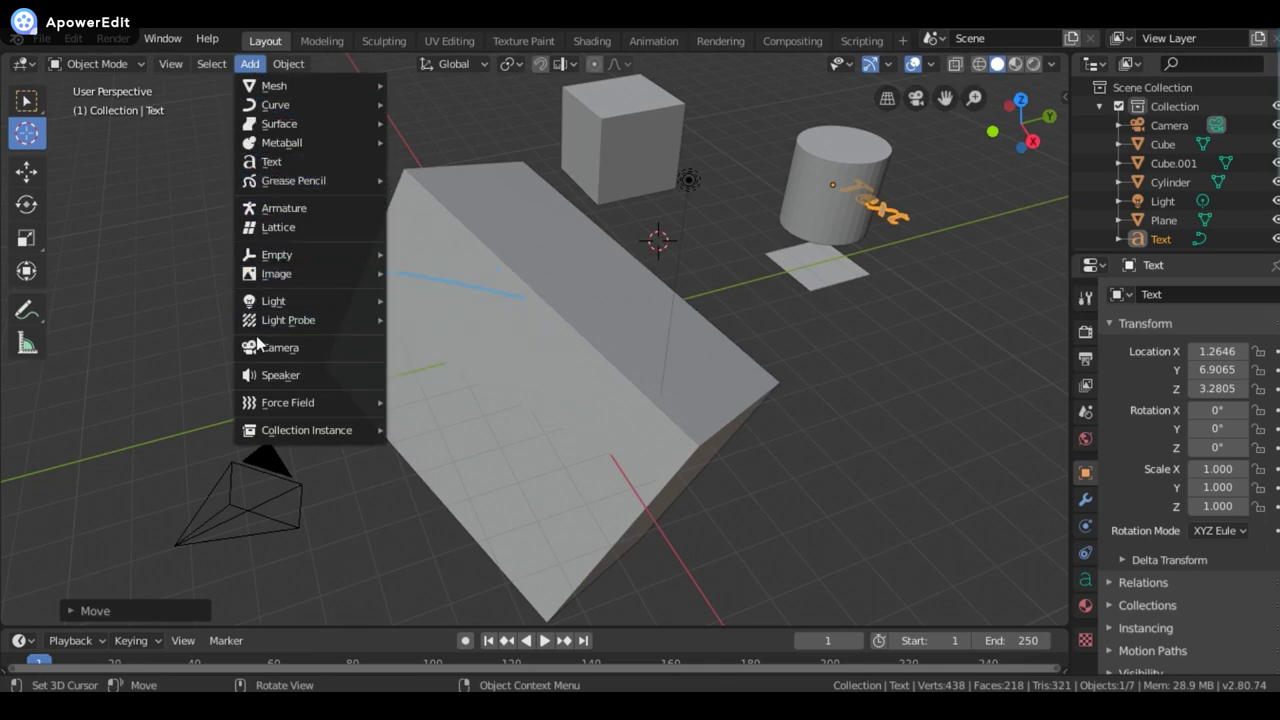
pyautogui.click(166, 387)
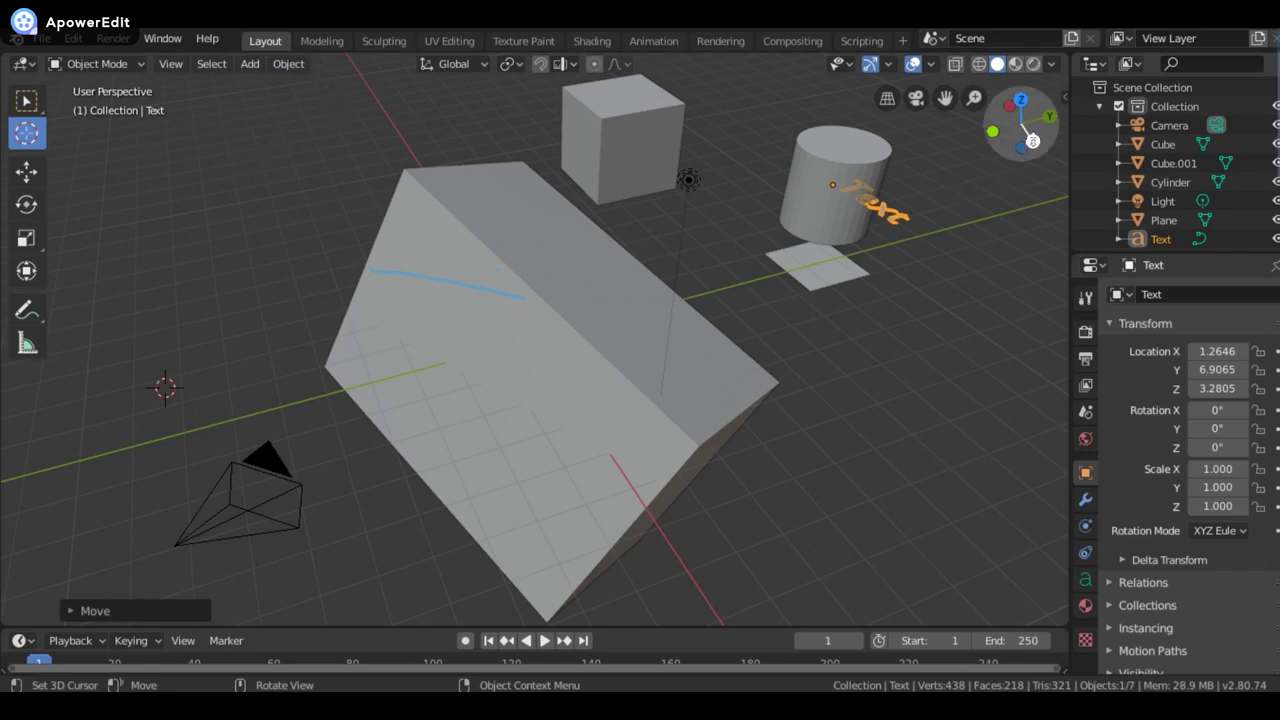
pyautogui.moveTo(1035, 144); pyautogui.dragTo(960, 165)
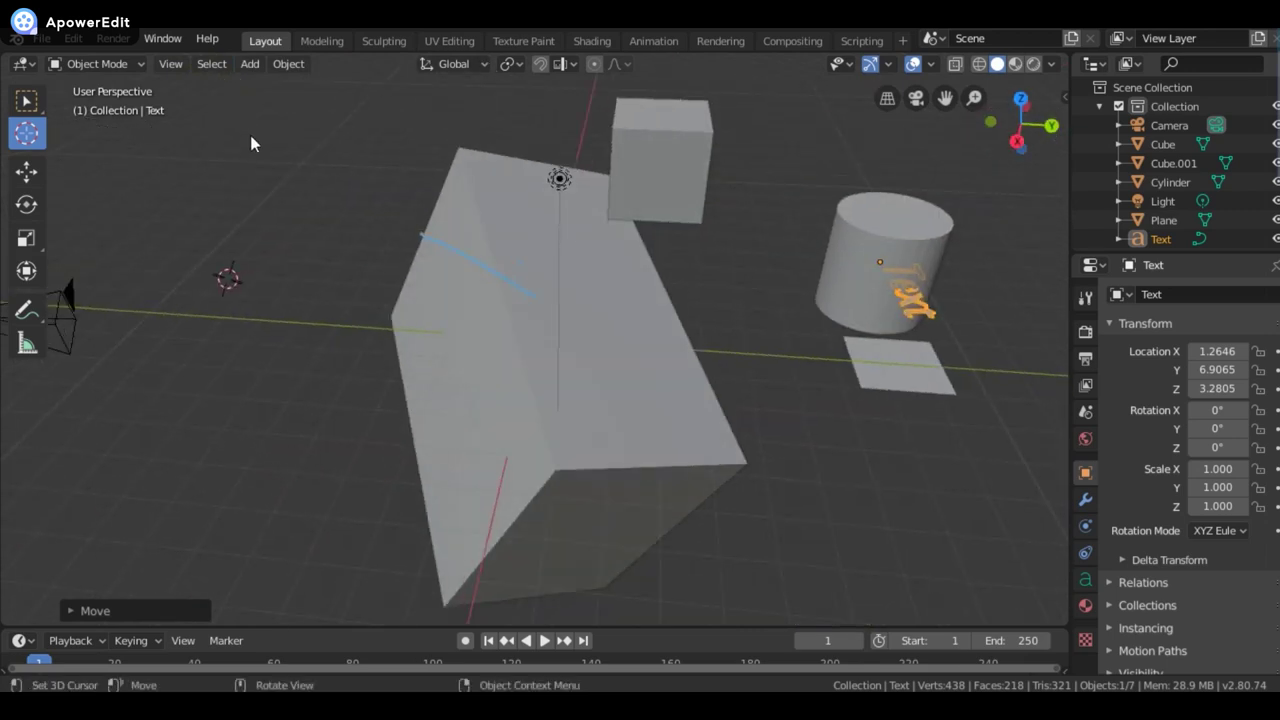
pyautogui.click(477, 255)
# - Delete the large cube (undoing once and deleting again), then delete the smaller Cube.001
pyautogui.click(27, 99)
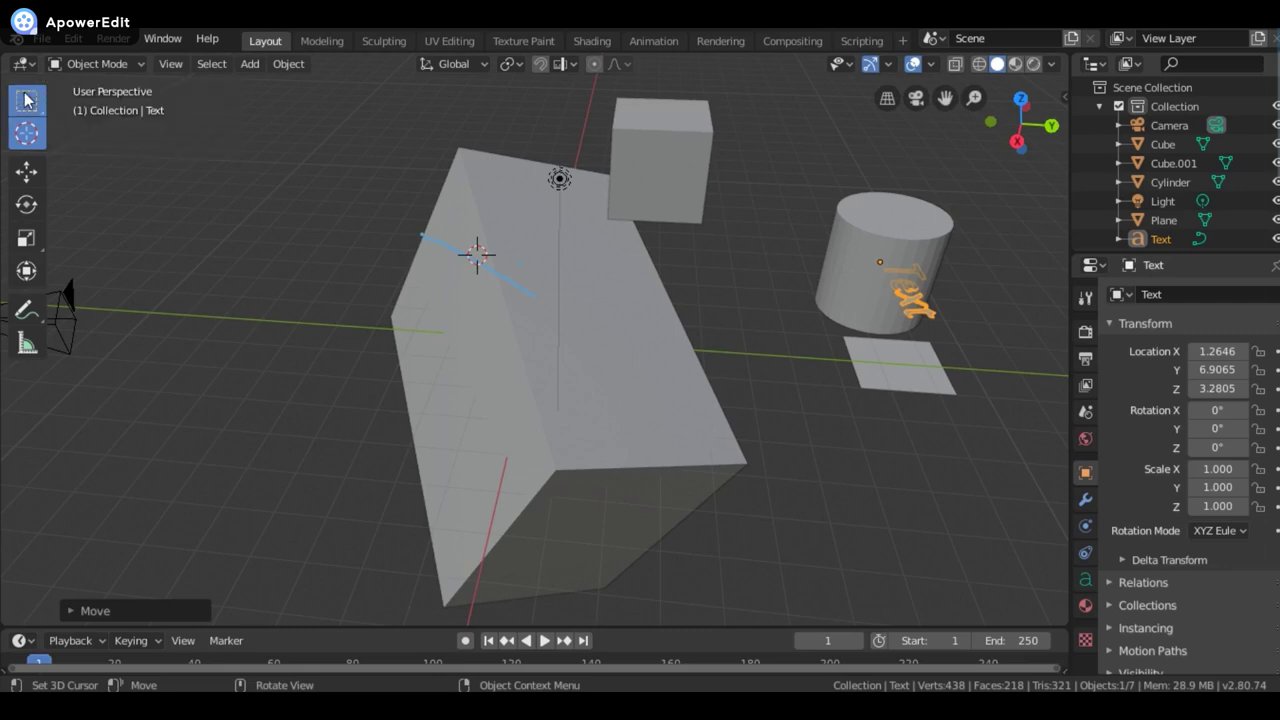
pyautogui.click(507, 230)
pyautogui.press('Delete')
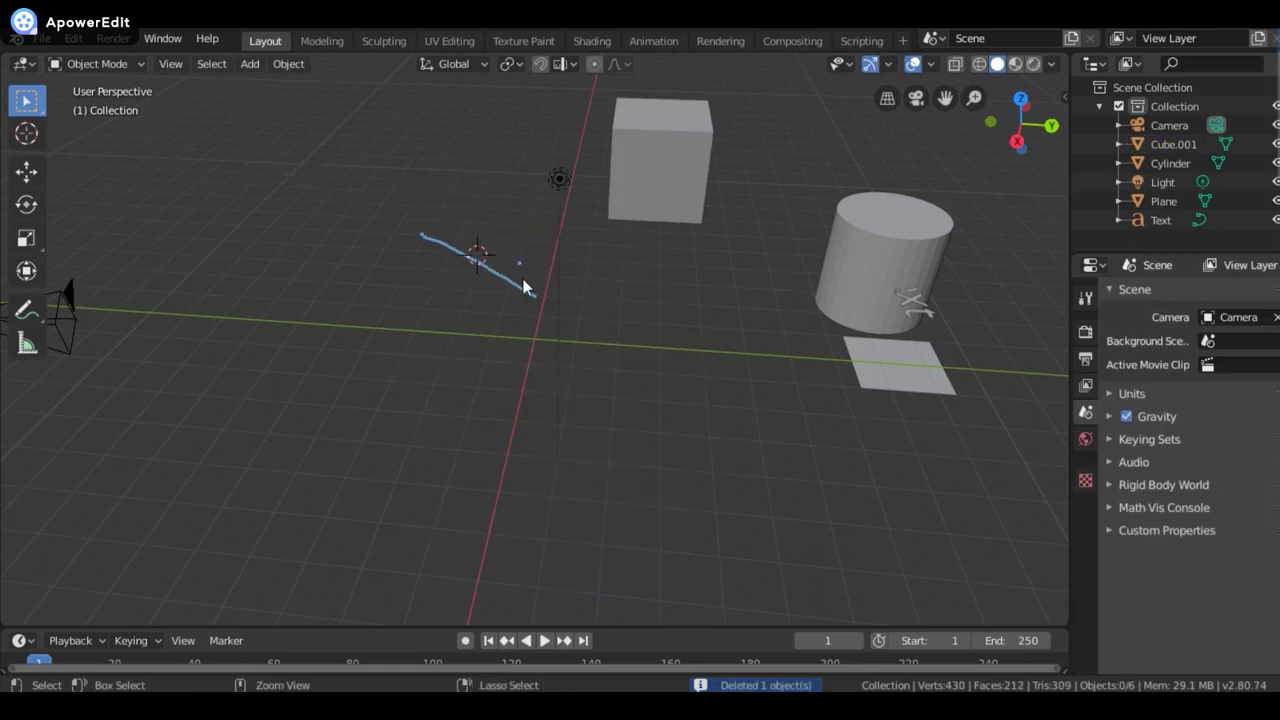
pyautogui.hotkey('ctrl', 'z')
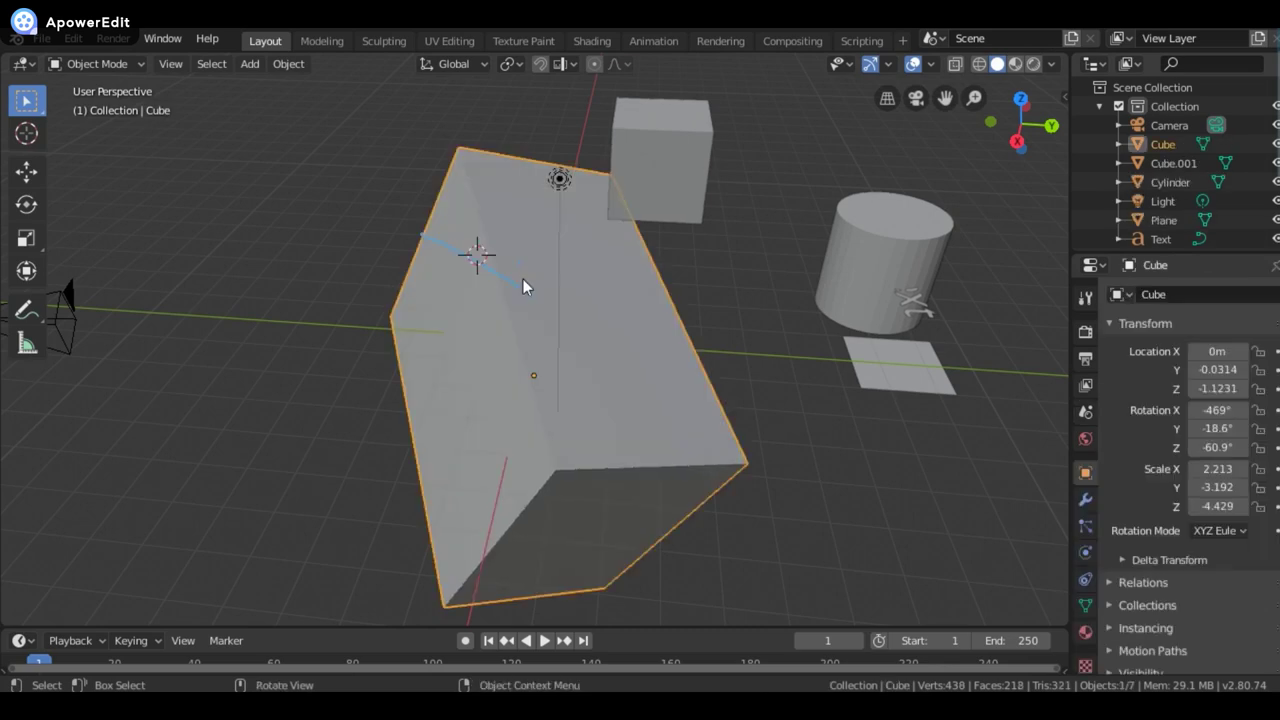
pyautogui.press('Delete')
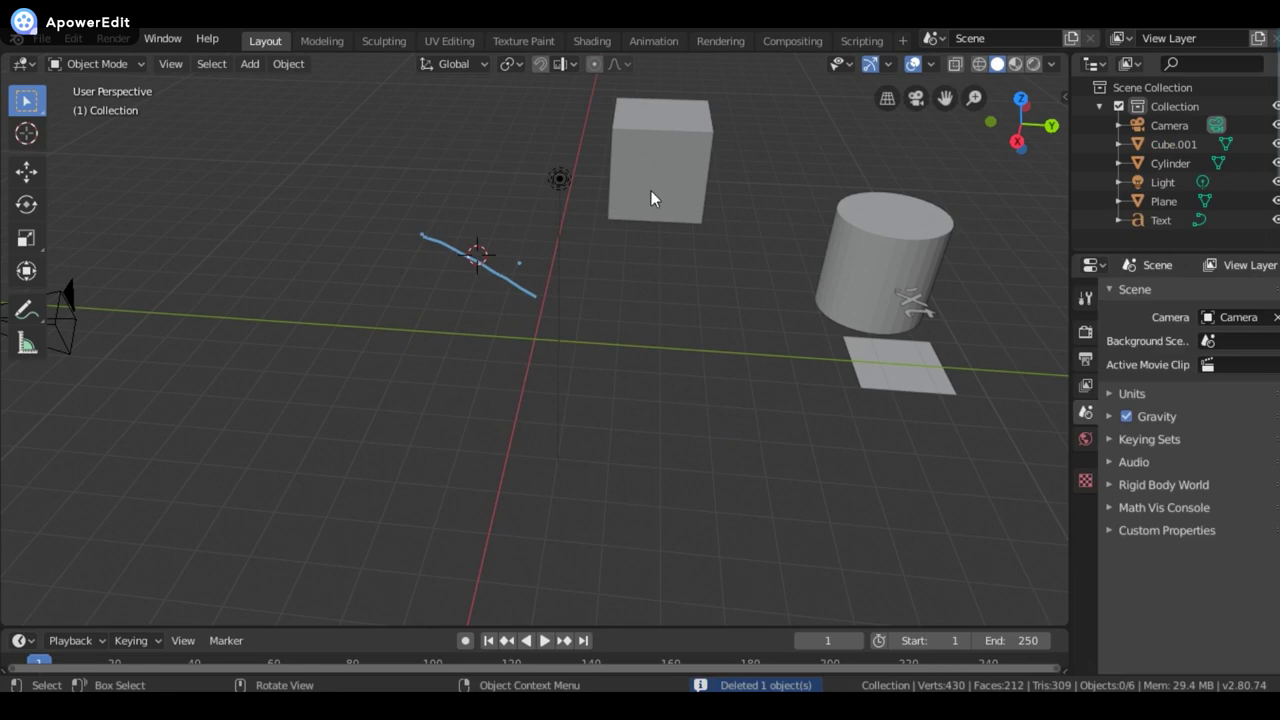
pyautogui.click(650, 198)
pyautogui.press('Delete')
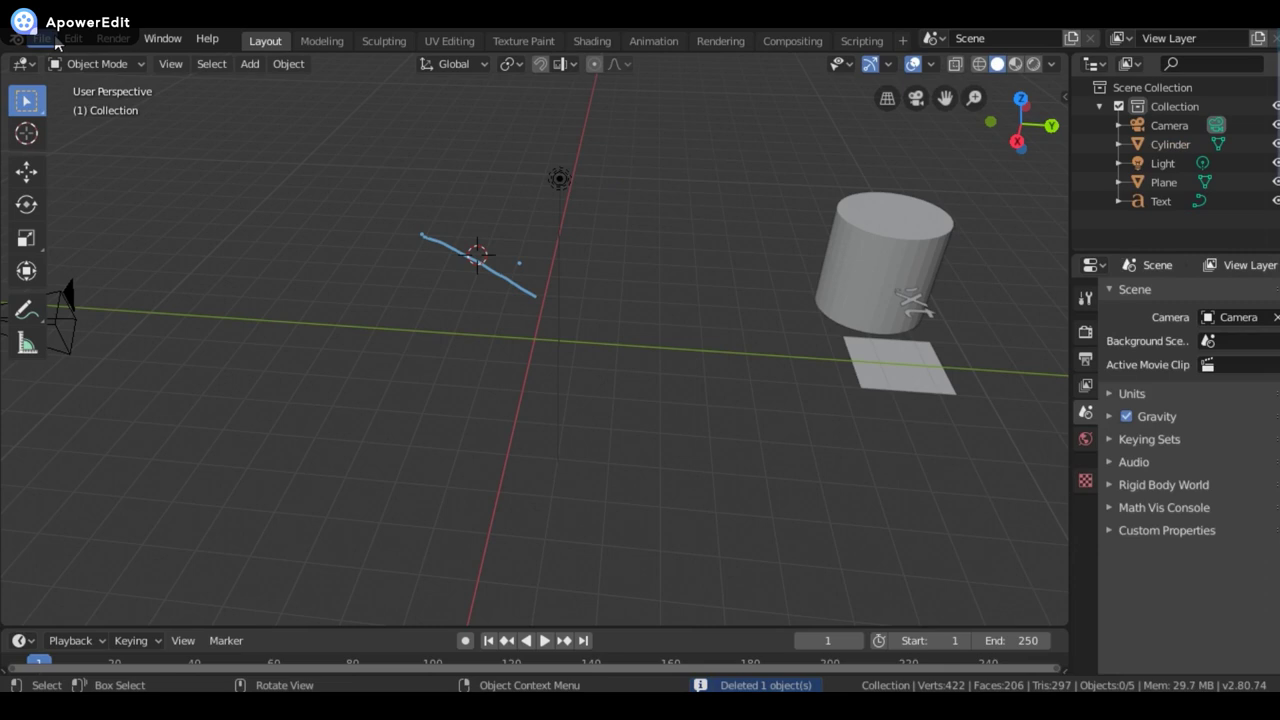
# - Load Factory Settings from File > Defaults and confirm the prompt
pyautogui.click(41, 39)
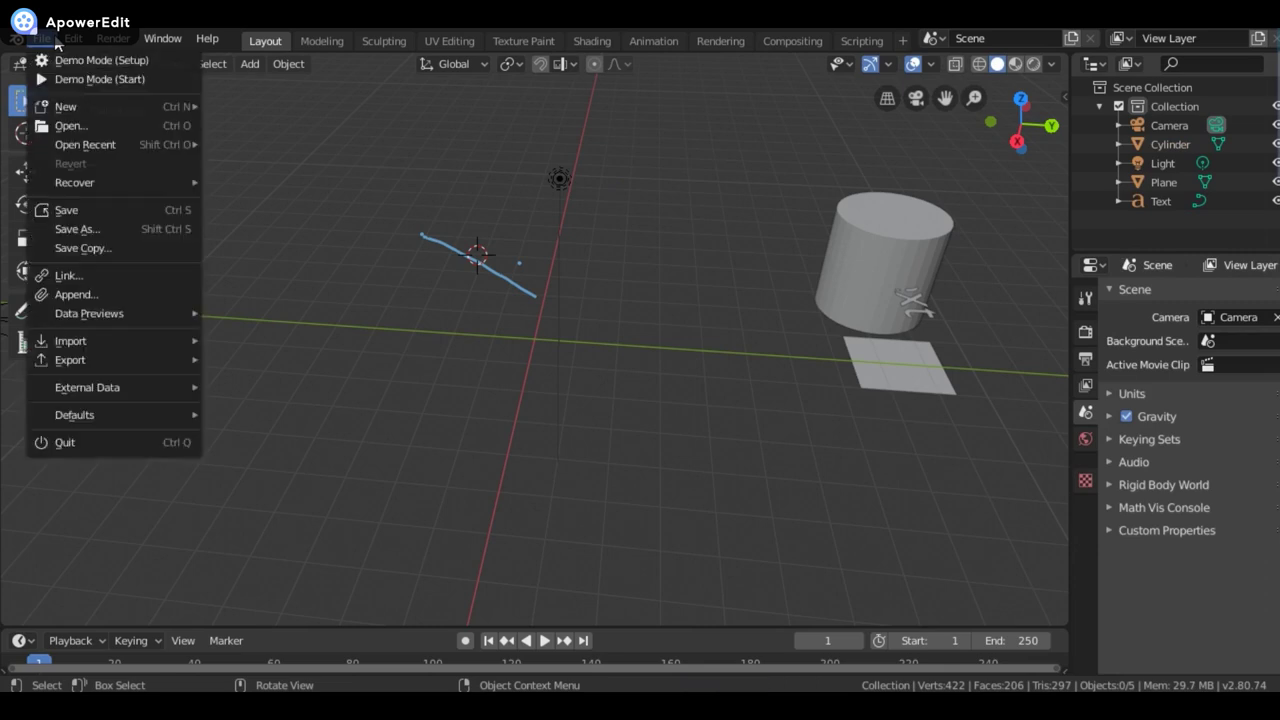
pyautogui.moveTo(75, 414)
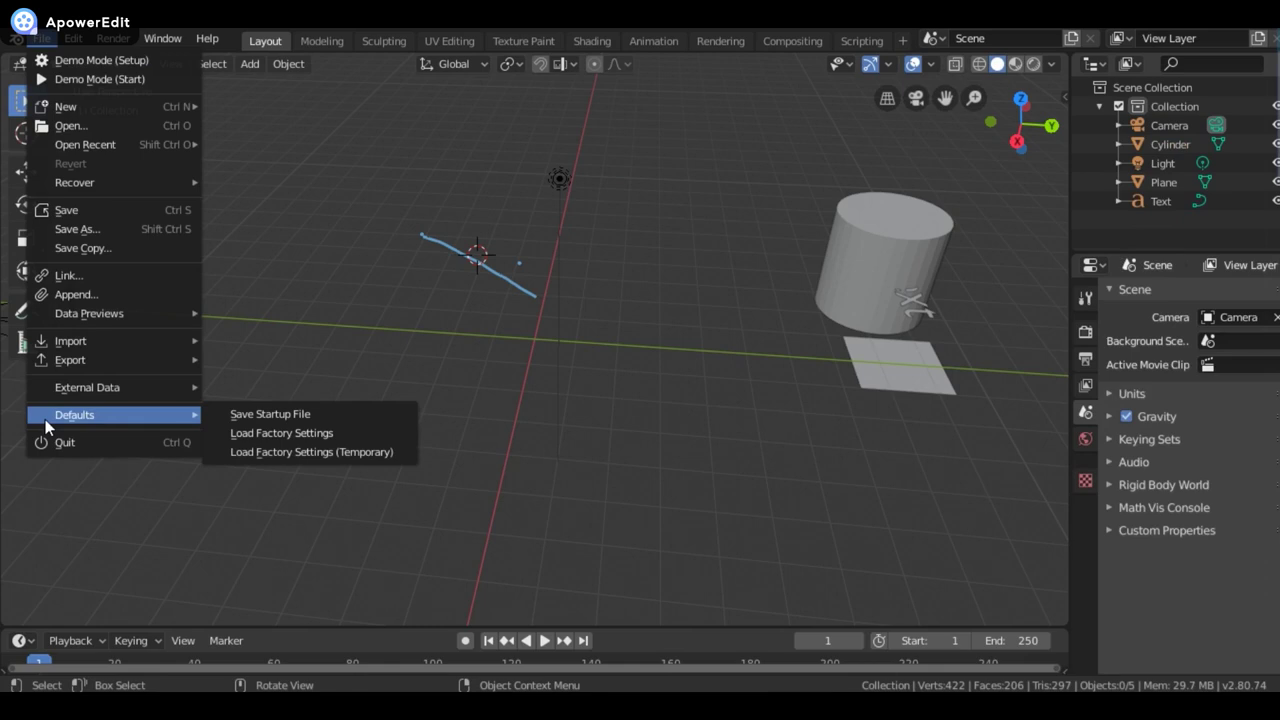
pyautogui.click(325, 436)
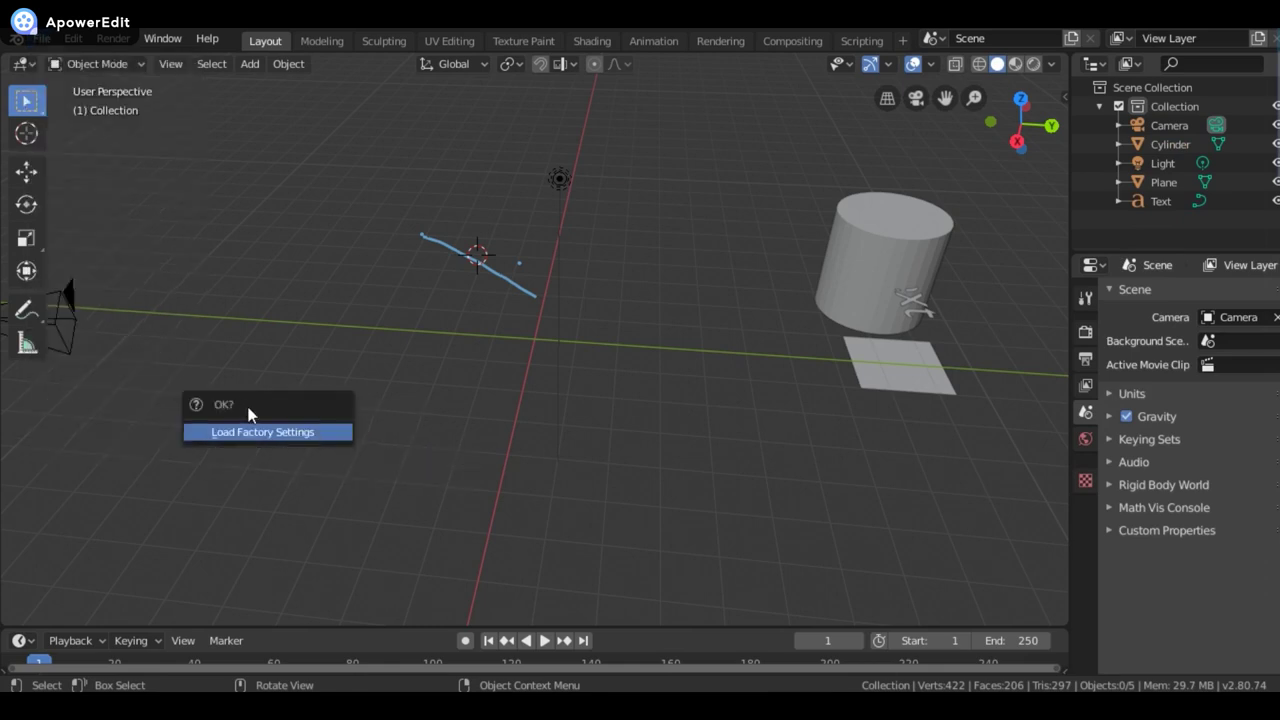
pyautogui.click(254, 434)
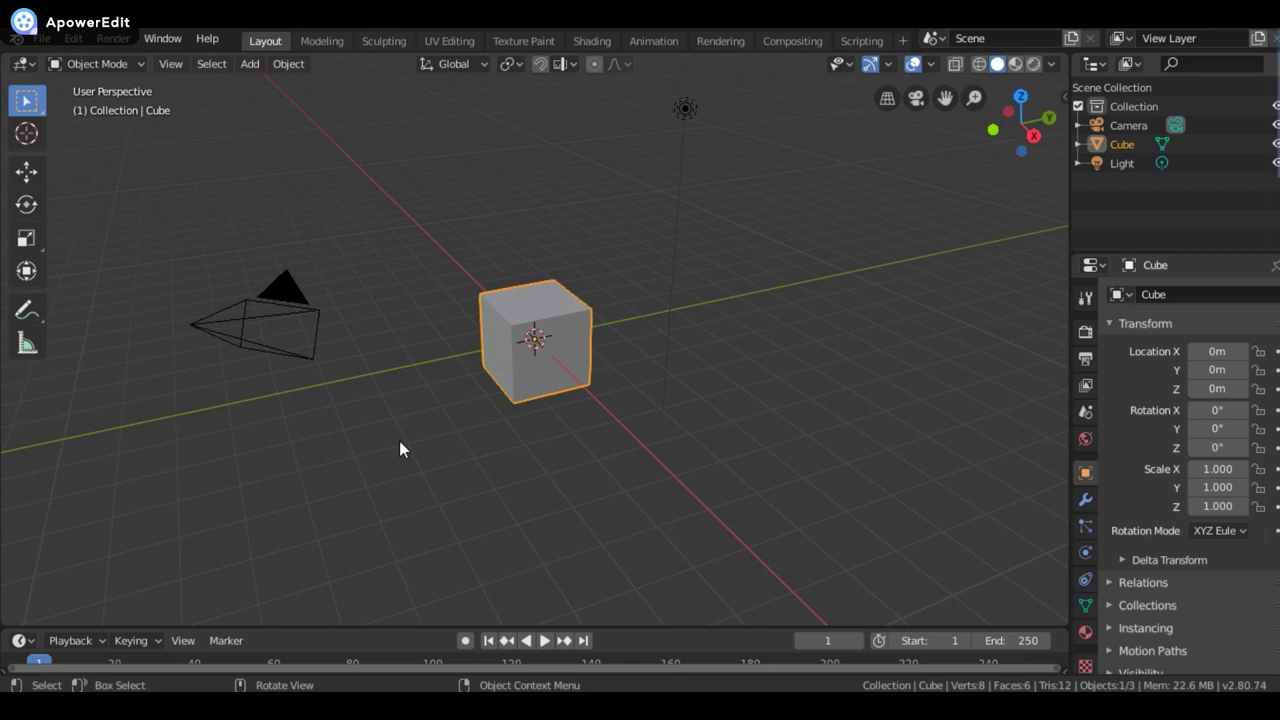
# - Put the default cube into Edit Mode, back to Object Mode, then into Edit Mode again
pyautogui.press('Tab')
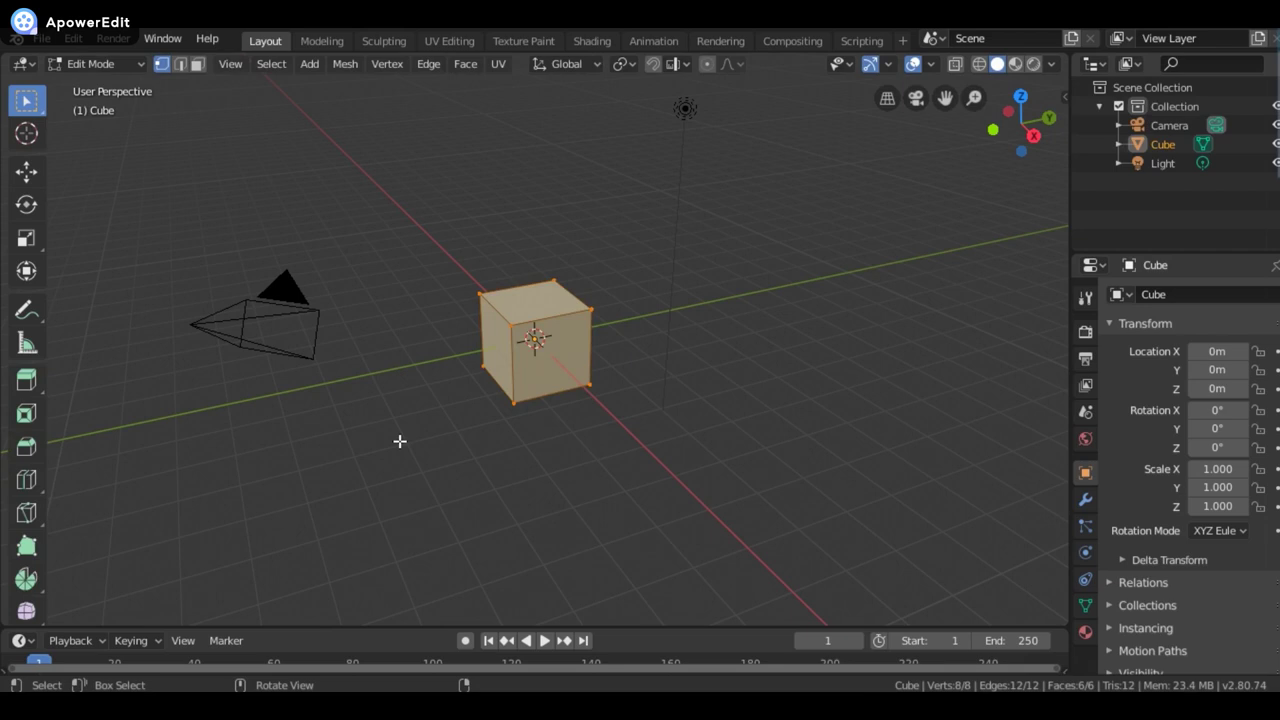
pyautogui.press('Tab')
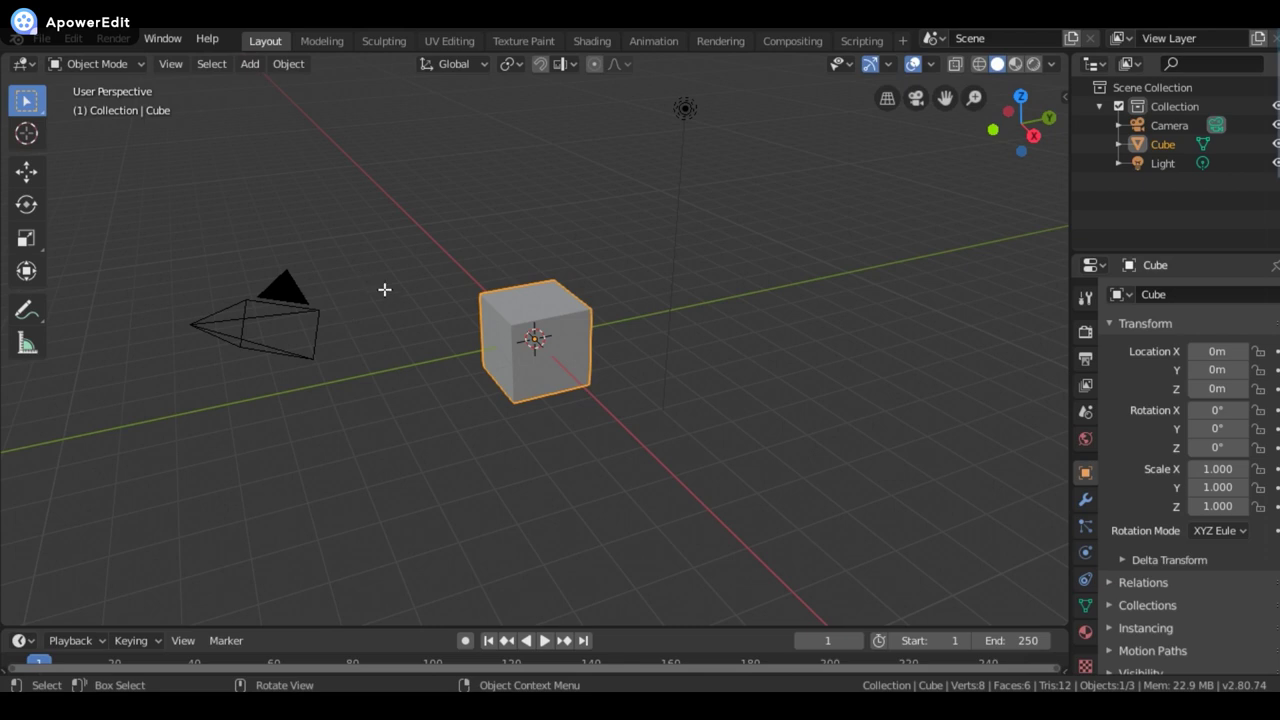
pyautogui.press('ctrl')
pyautogui.press('ctrl')
pyautogui.press('Tab')
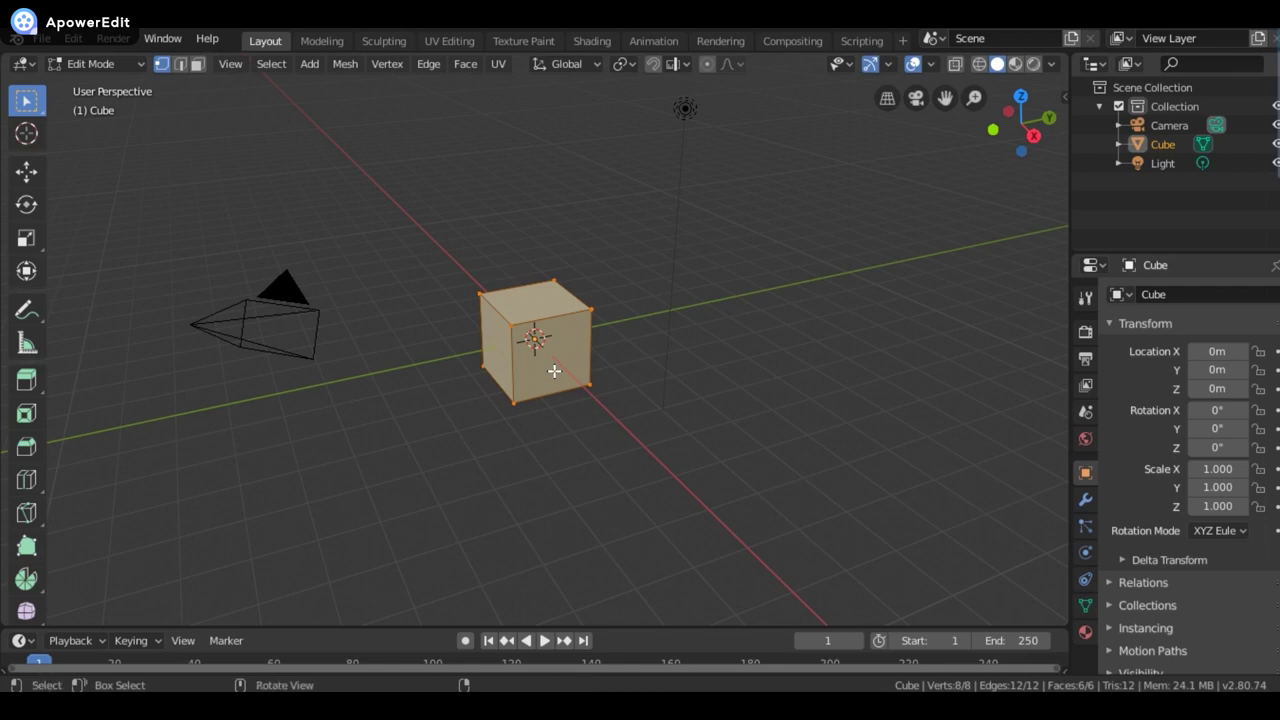
# - Add a loop cut around the cube, leaving the new edge loop slightly off-centre
pyautogui.hotkey('ctrl', 'r')
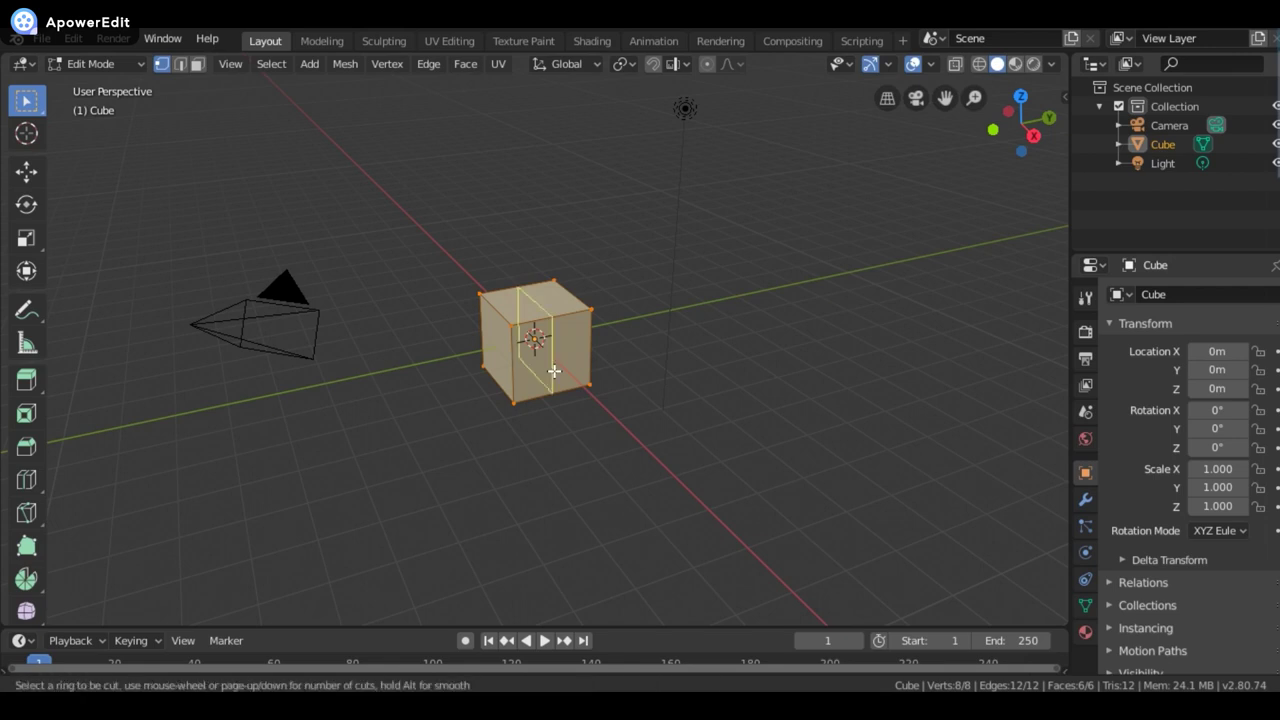
pyautogui.click(554, 371)
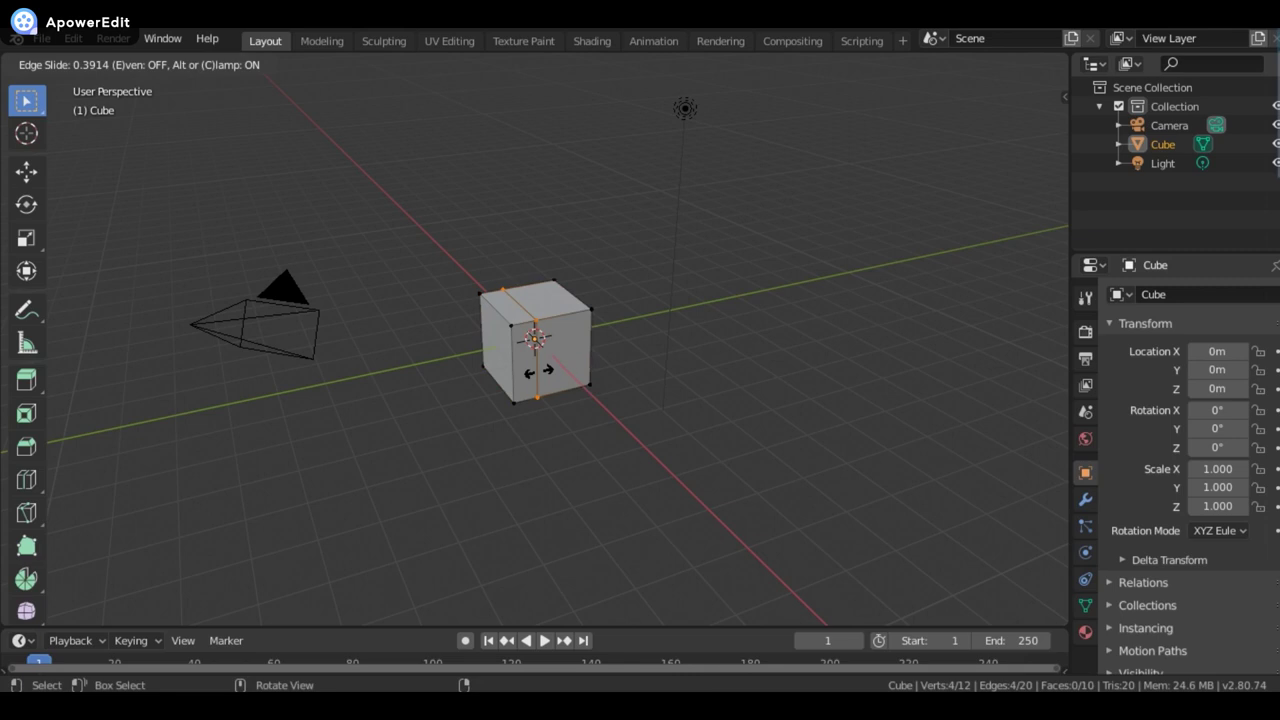
pyautogui.click(560, 365)
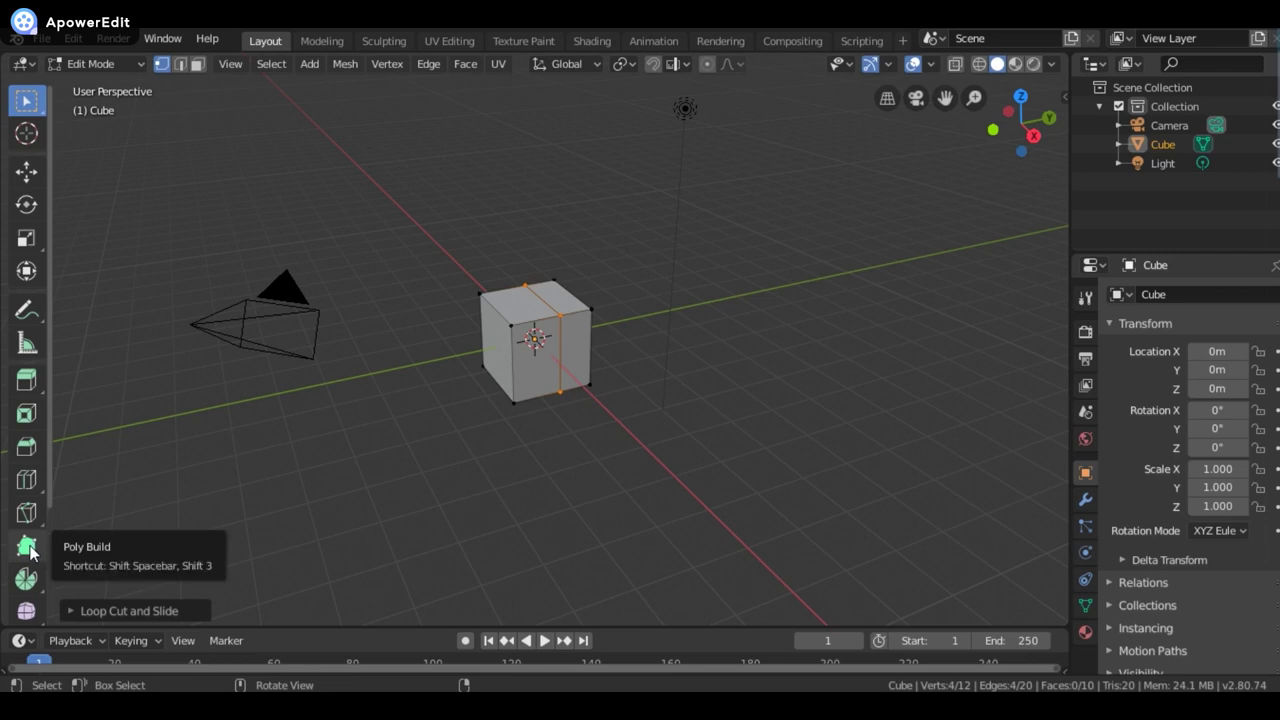
# - Try the Smooth tool on a vertex, then select and deselect a cube face in Face mode
pyautogui.click(27, 612)
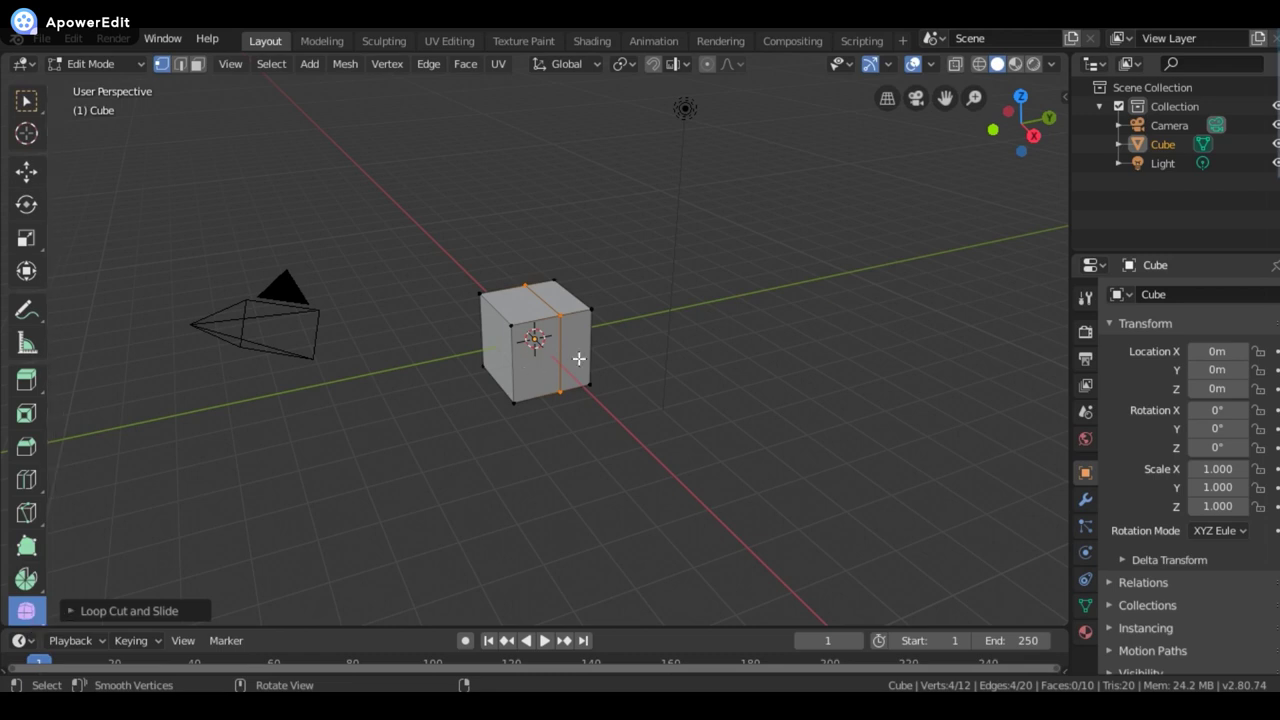
pyautogui.click(533, 373)
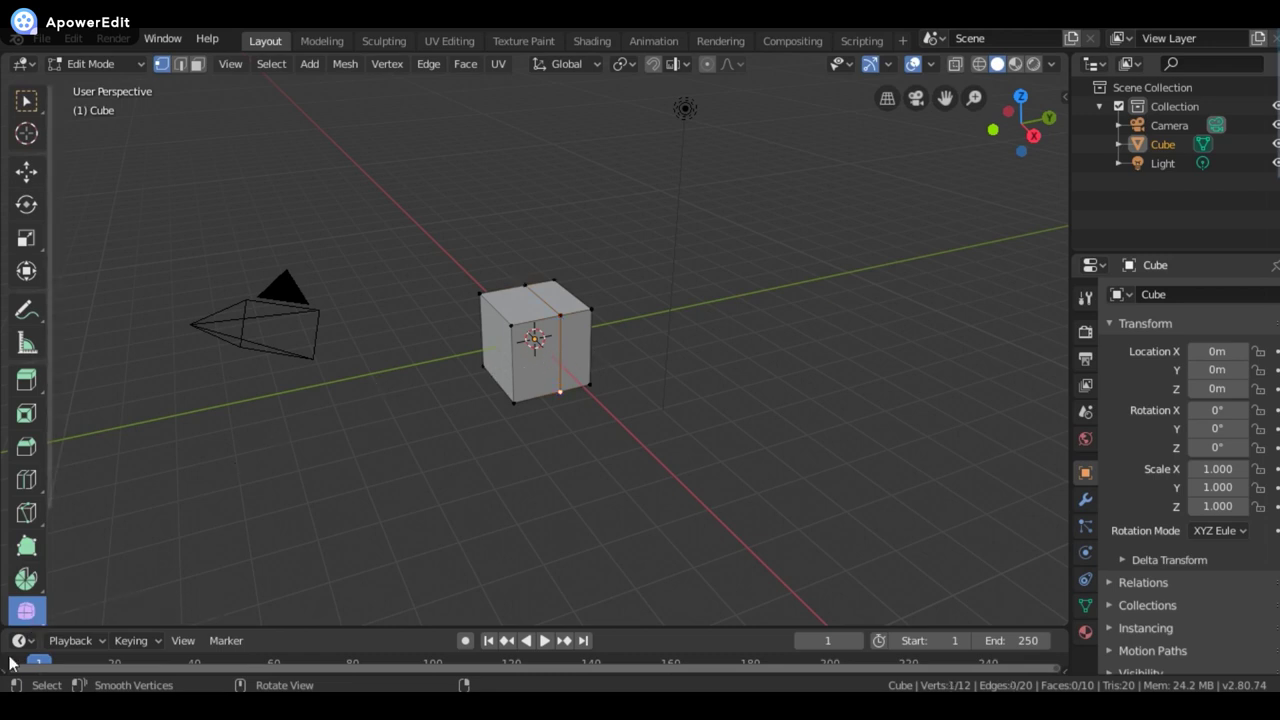
pyautogui.click(198, 64)
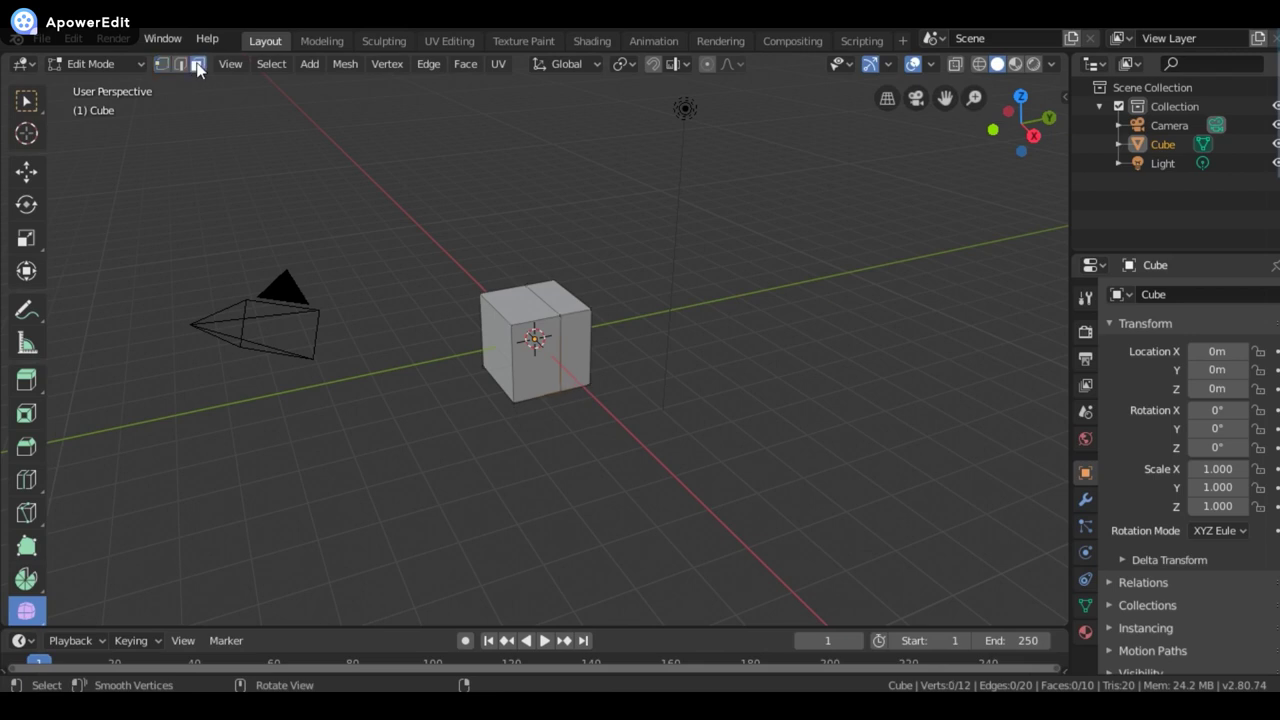
pyautogui.click(533, 367)
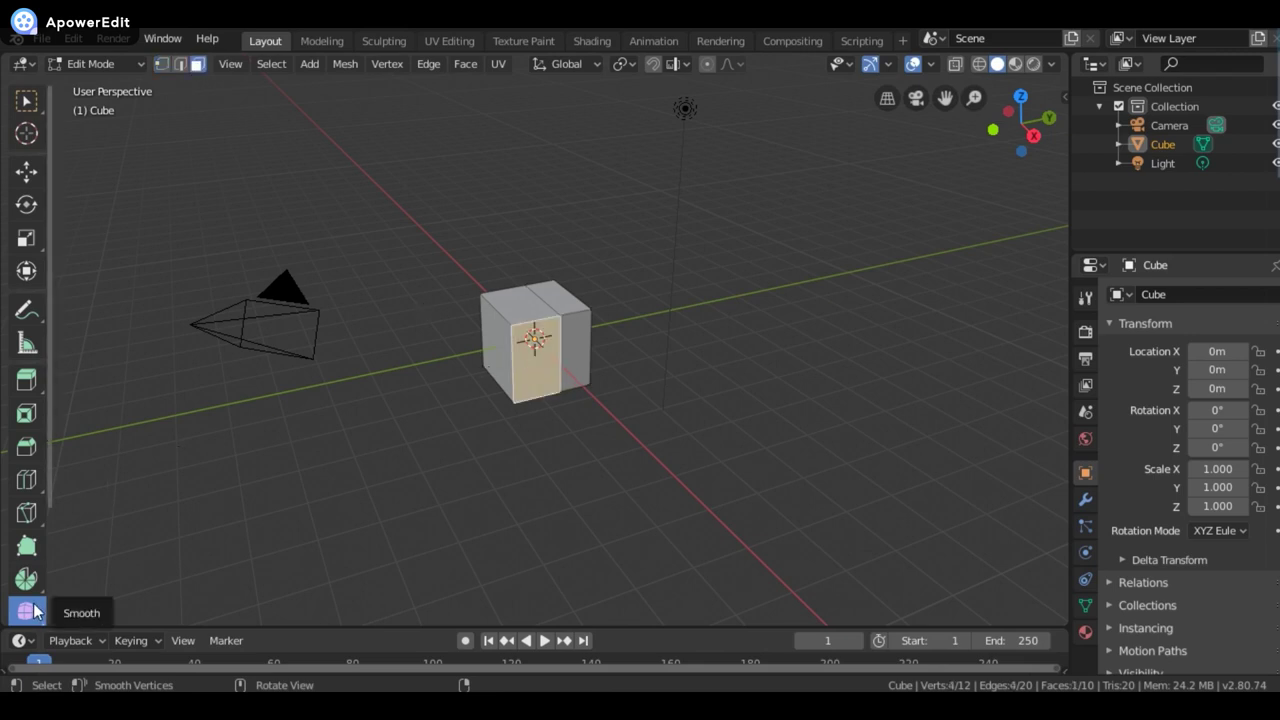
pyautogui.click(417, 491)
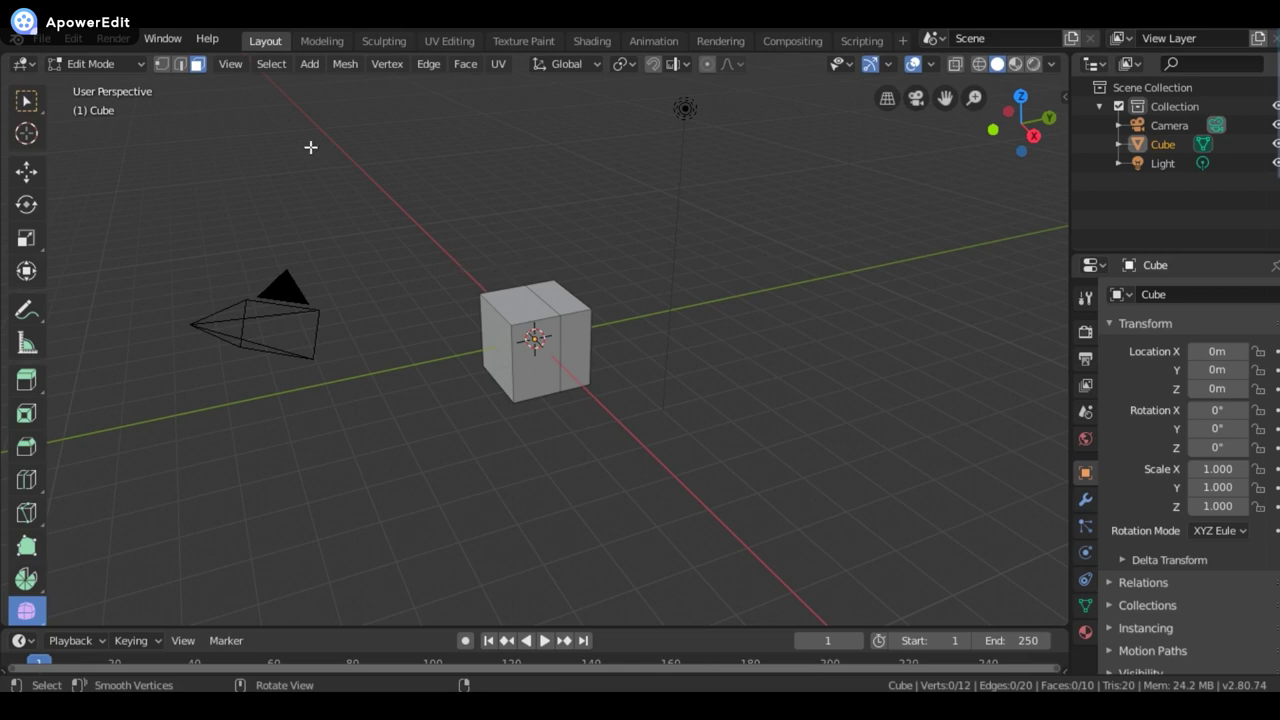
pyautogui.click(249, 66)
pyautogui.click(321, 67)
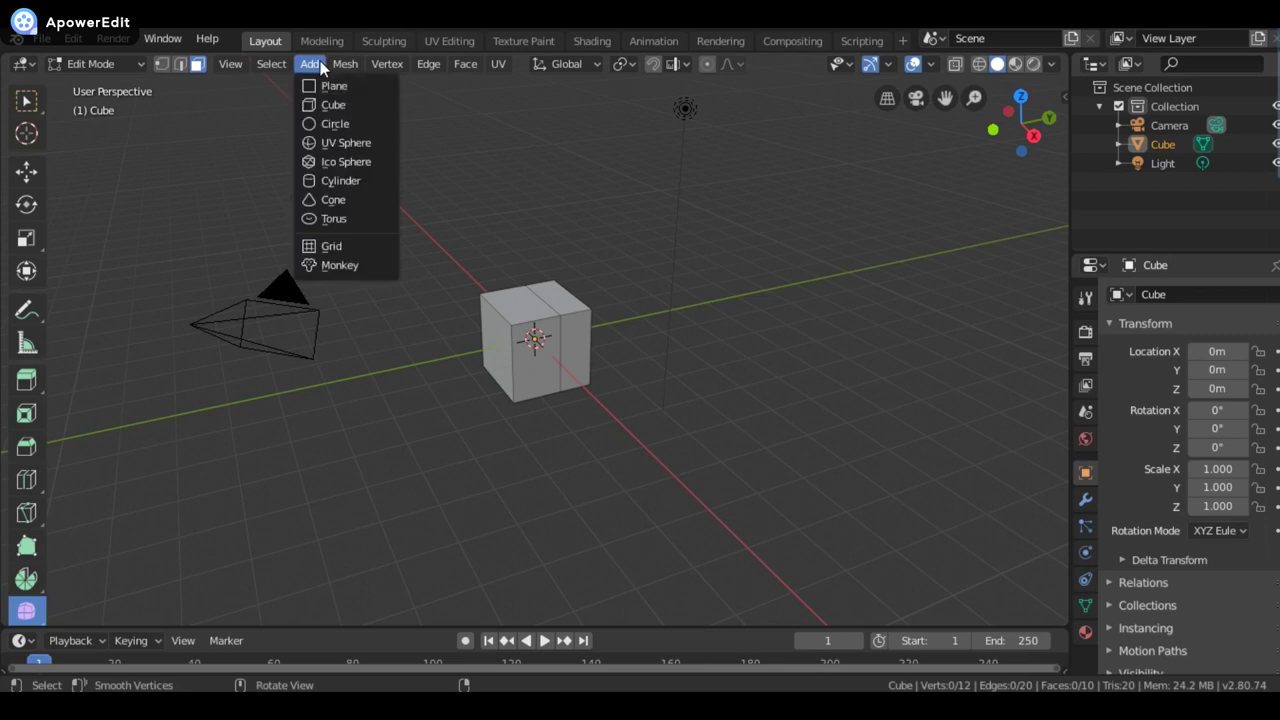
# - Add a cylinder and drag it out along the Y axis to stand beside the cube
pyautogui.click(341, 182)
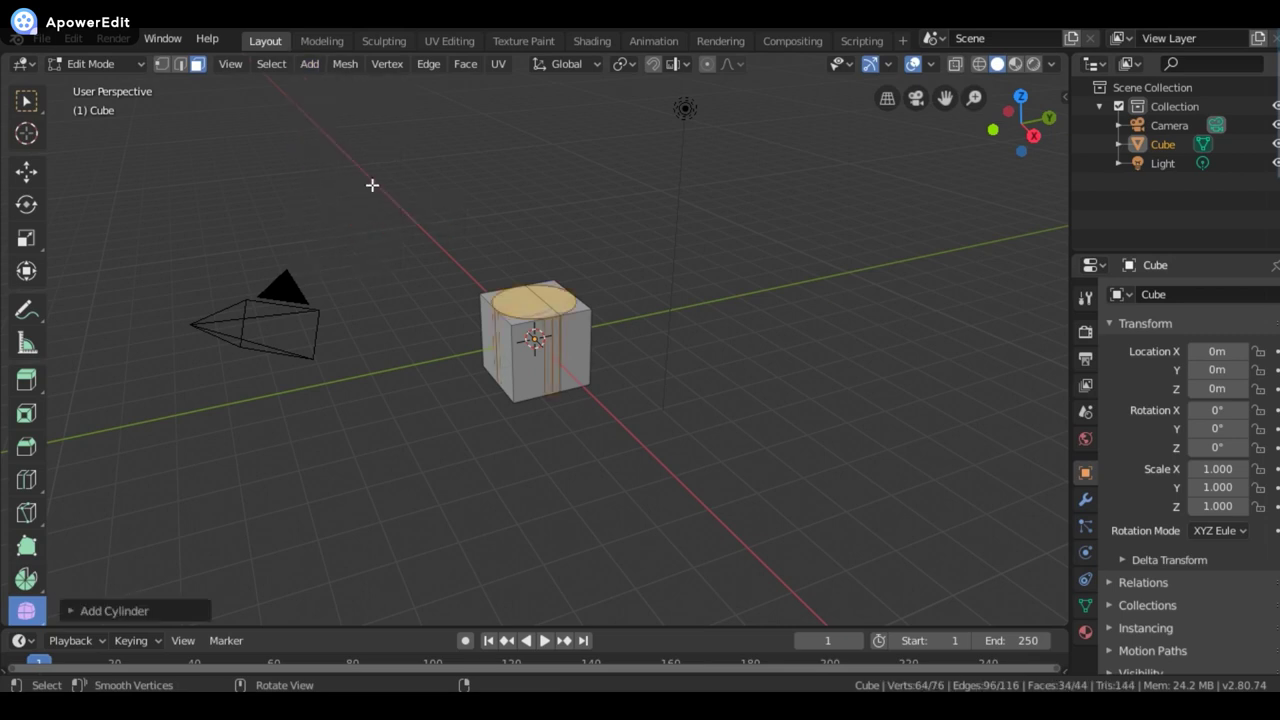
pyautogui.click(26, 171)
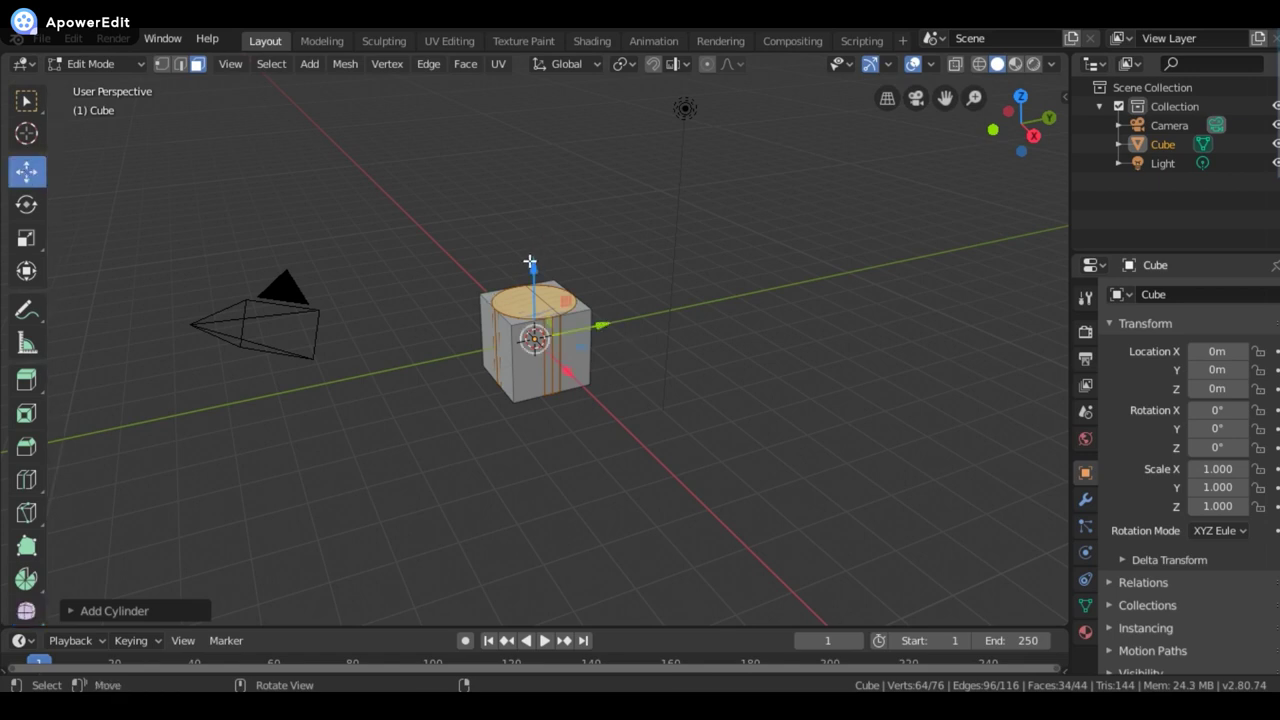
pyautogui.moveTo(602, 323); pyautogui.dragTo(740, 296)
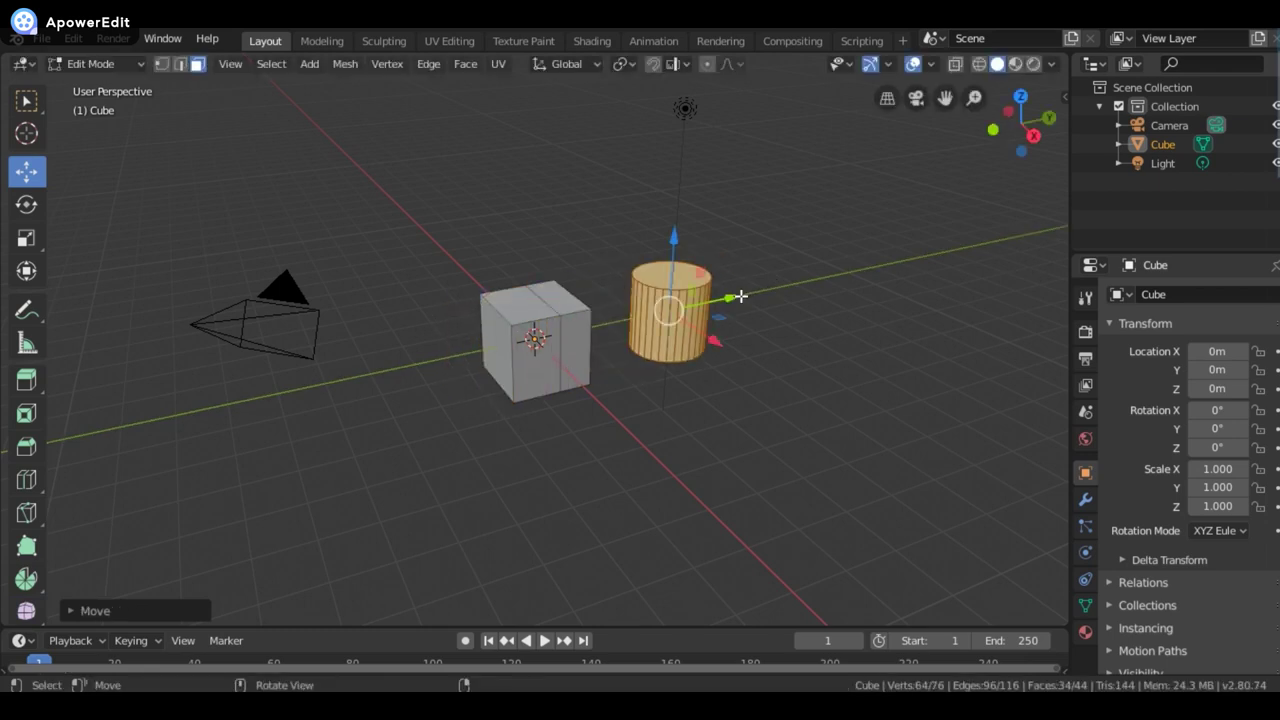
pyautogui.click(277, 66)
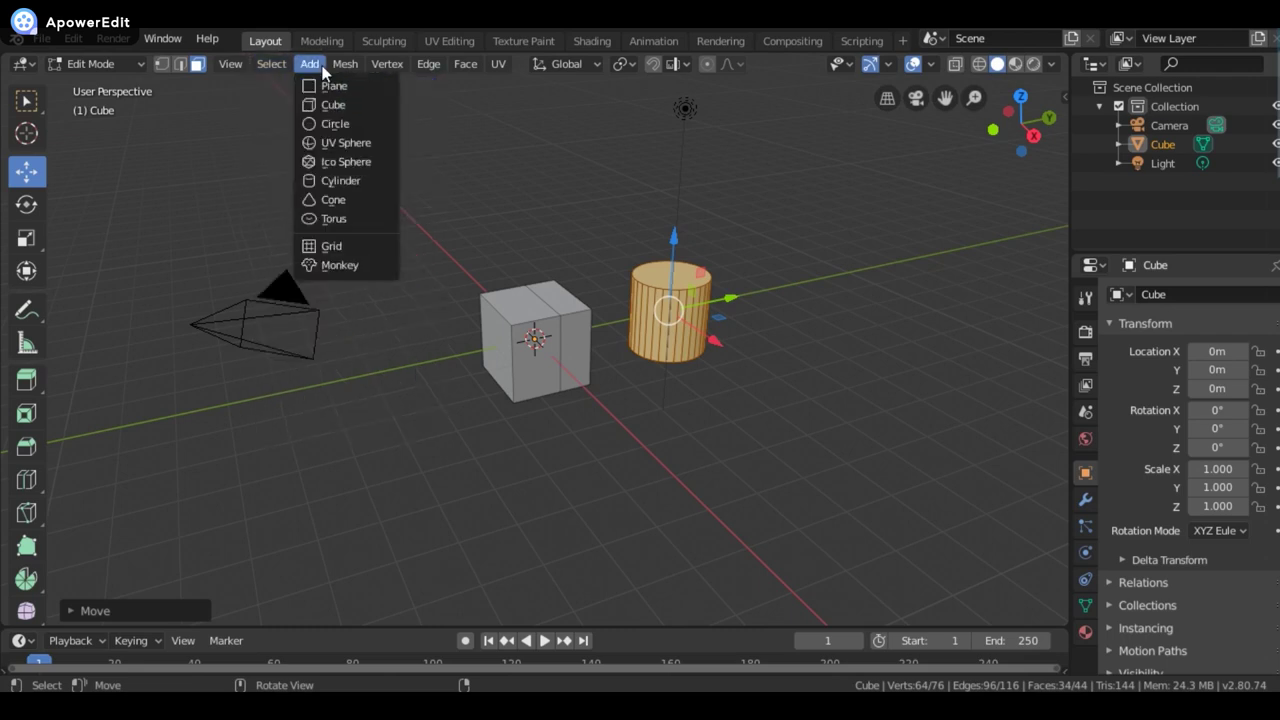
# - Add a cone and move it along Z and Y to rest atop the cylinder as a roof
pyautogui.click(334, 199)
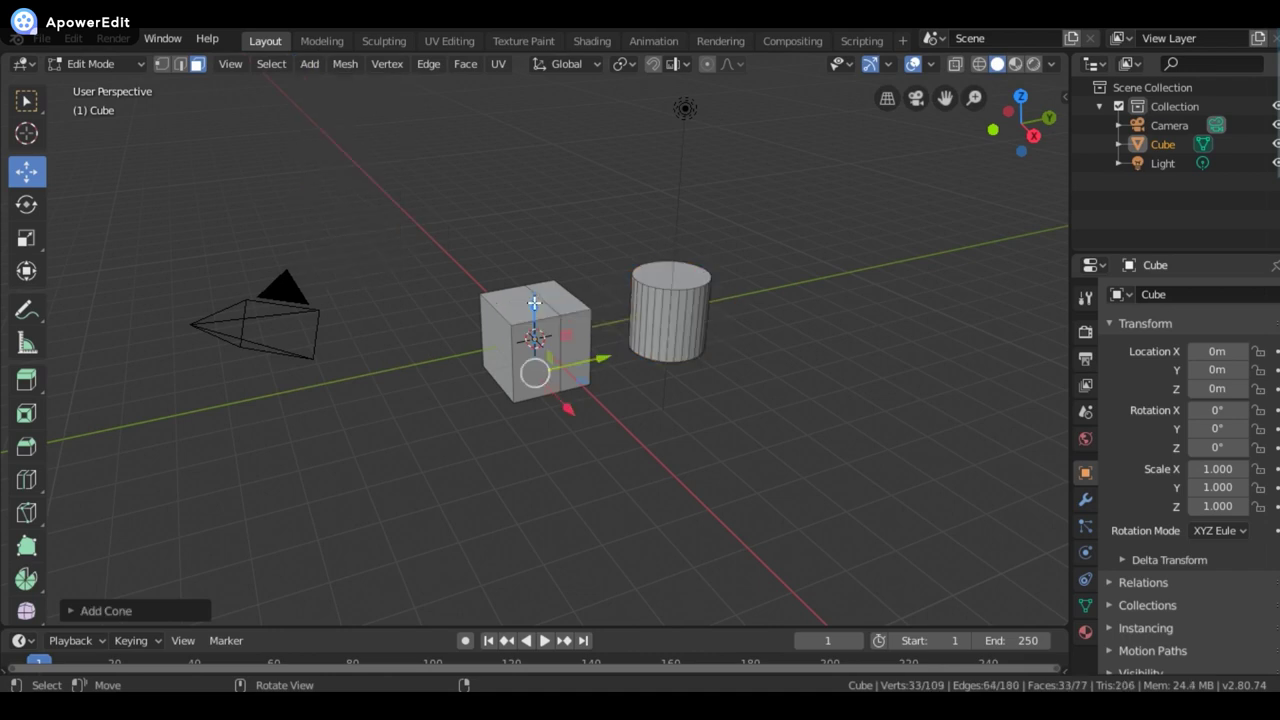
pyautogui.moveTo(534, 303); pyautogui.dragTo(521, 197)
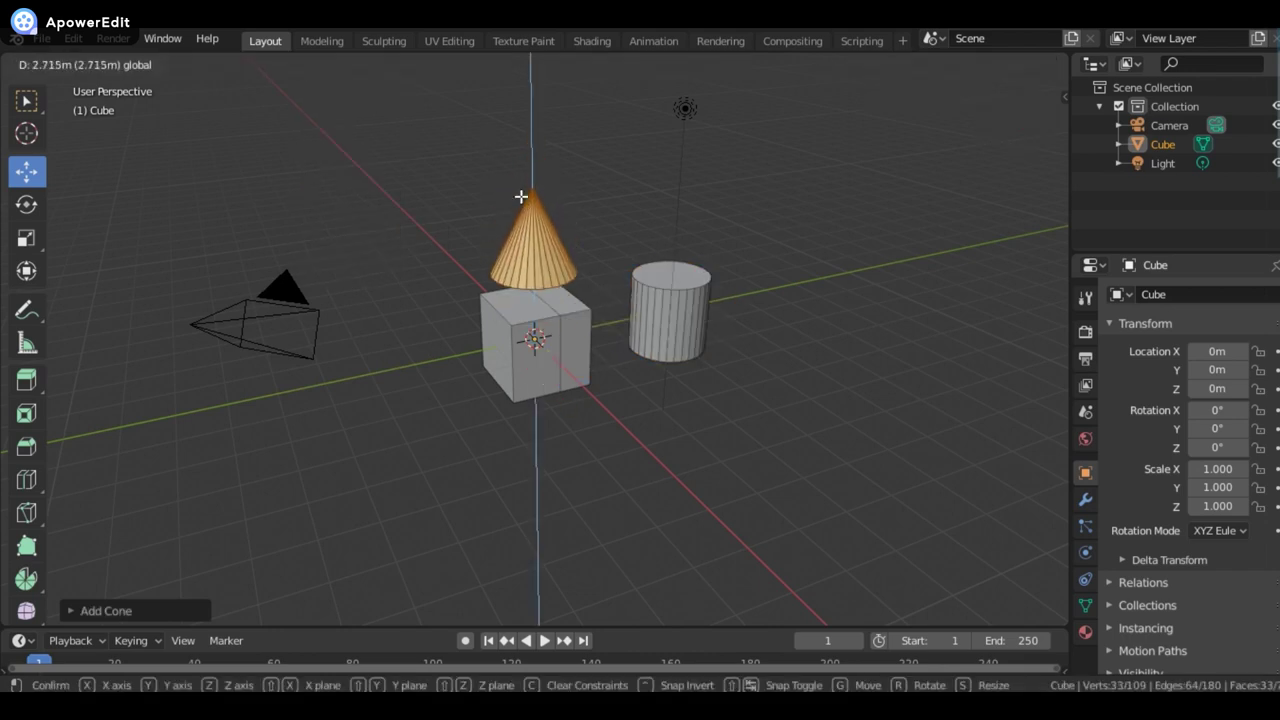
pyautogui.moveTo(600, 257); pyautogui.dragTo(740, 266)
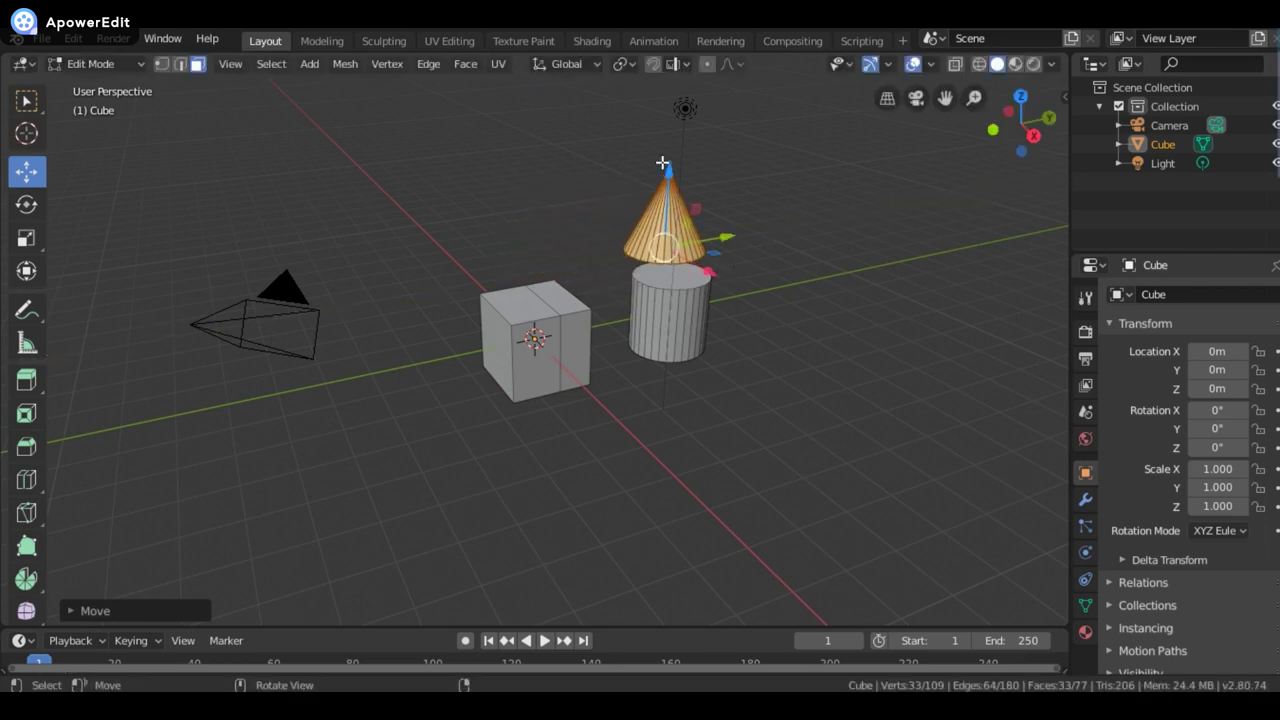
pyautogui.moveTo(668, 168); pyautogui.dragTo(672, 200)
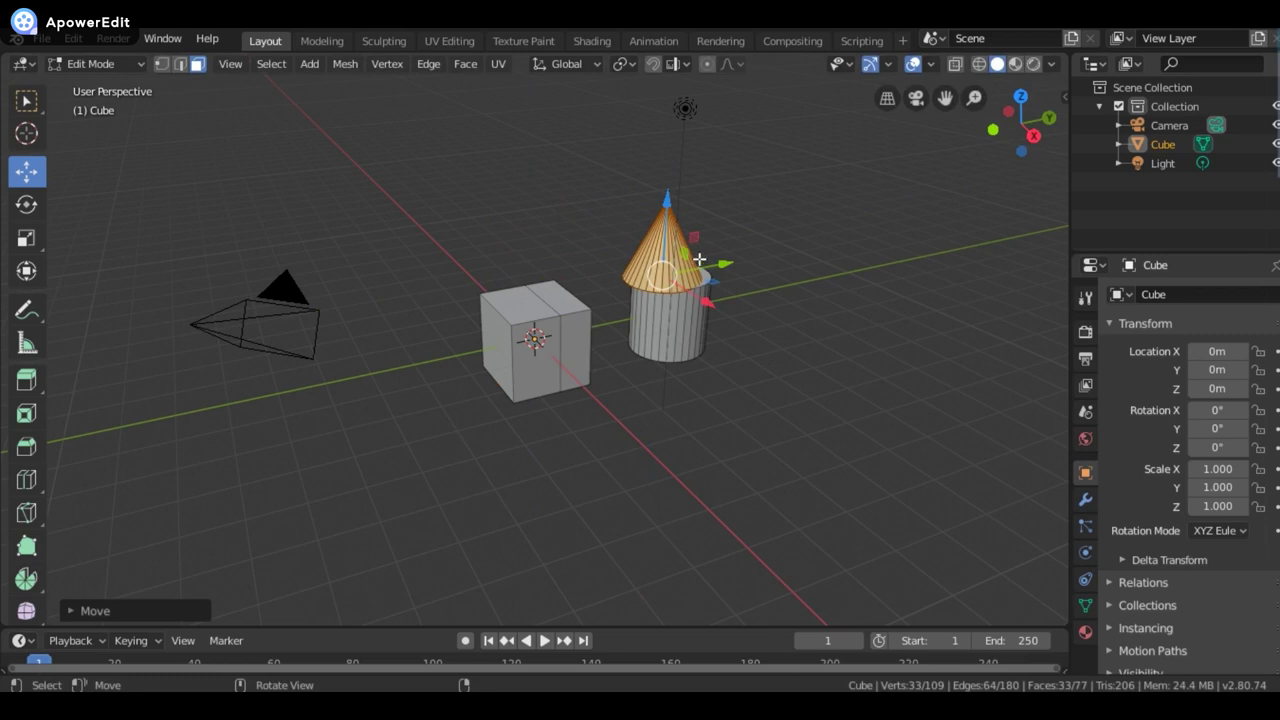
pyautogui.moveTo(727, 264); pyautogui.dragTo(738, 261)
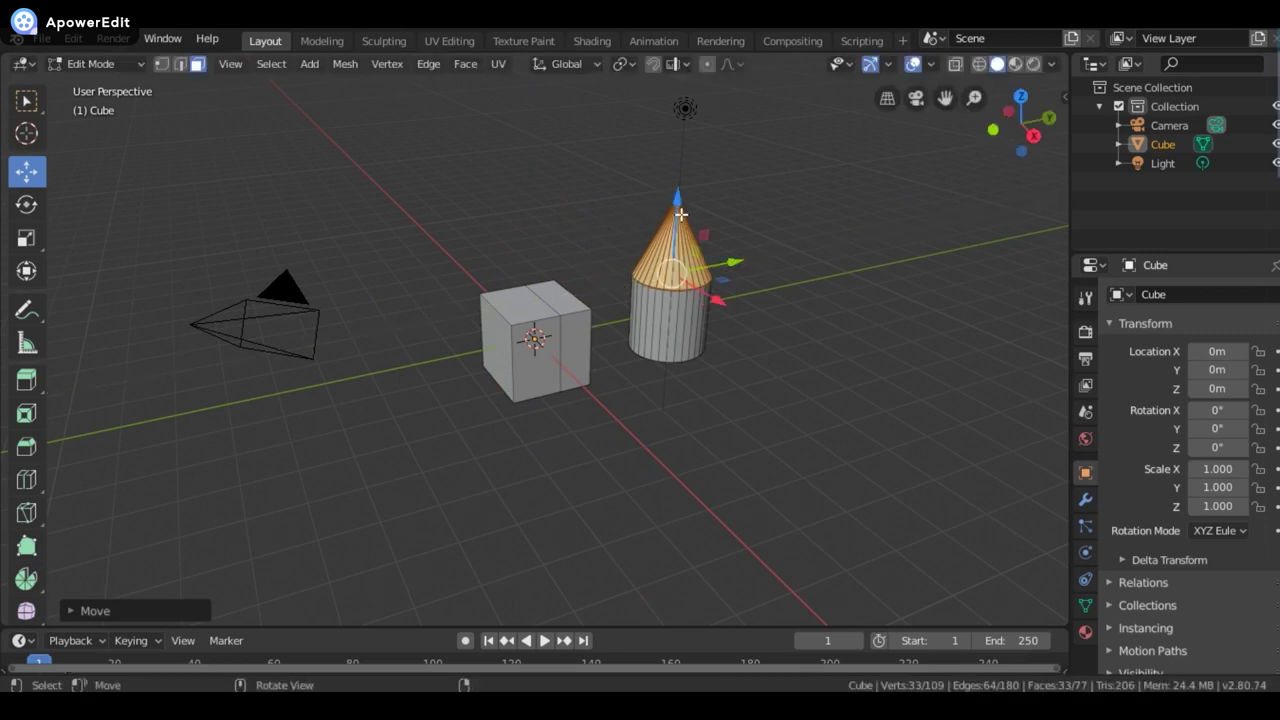
pyautogui.moveTo(680, 214); pyautogui.dragTo(677, 205)
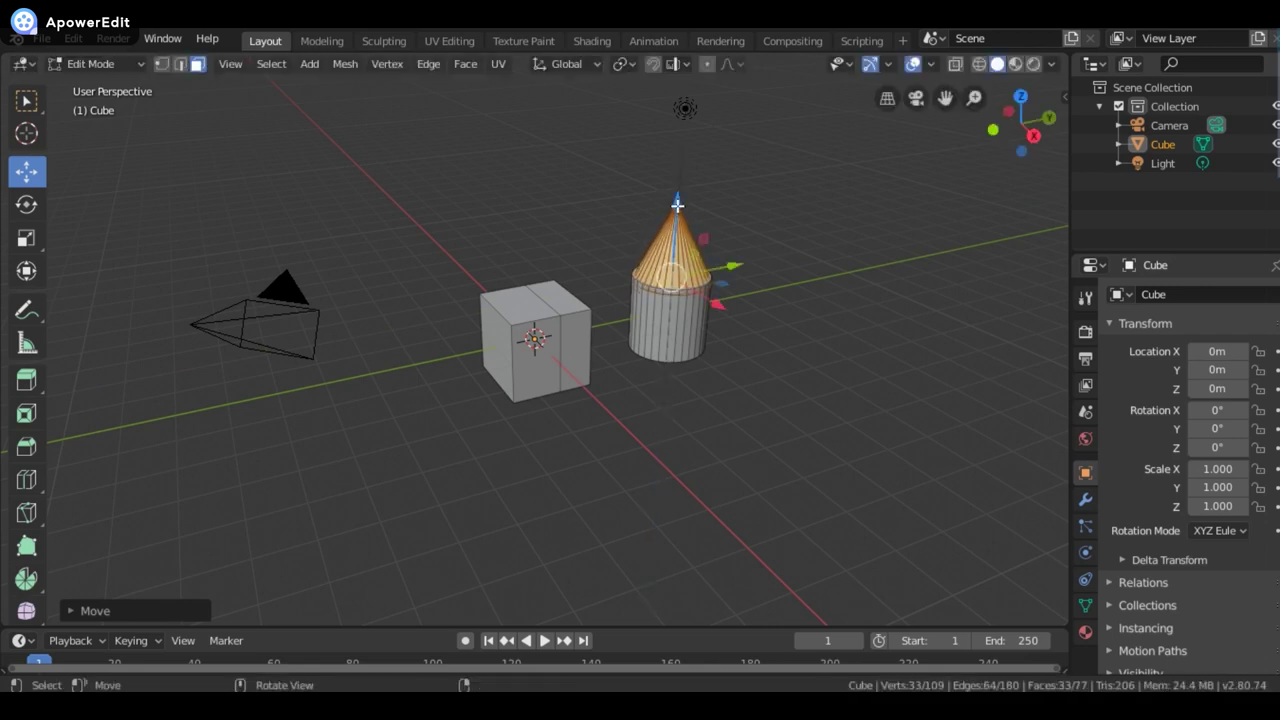
pyautogui.click(721, 368)
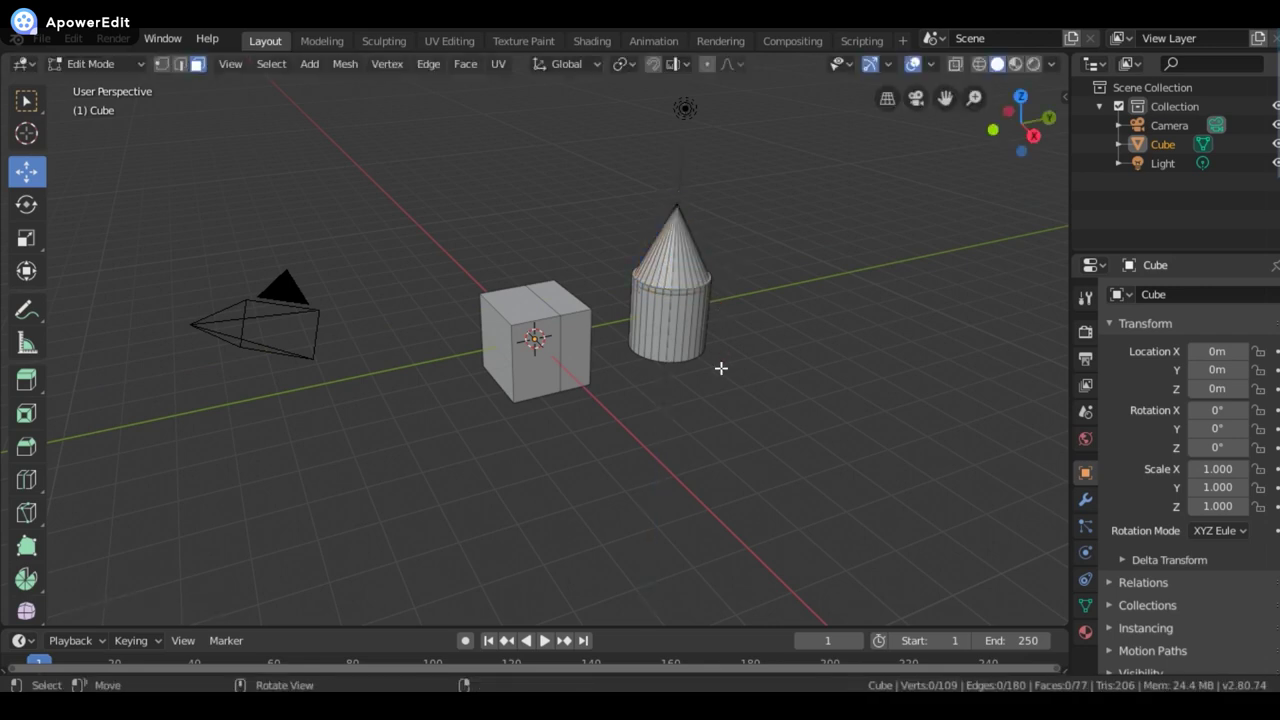
# - Extrude the cube's front face outward, then stretch the new block leftward with a side extrusion
pyautogui.click(527, 313)
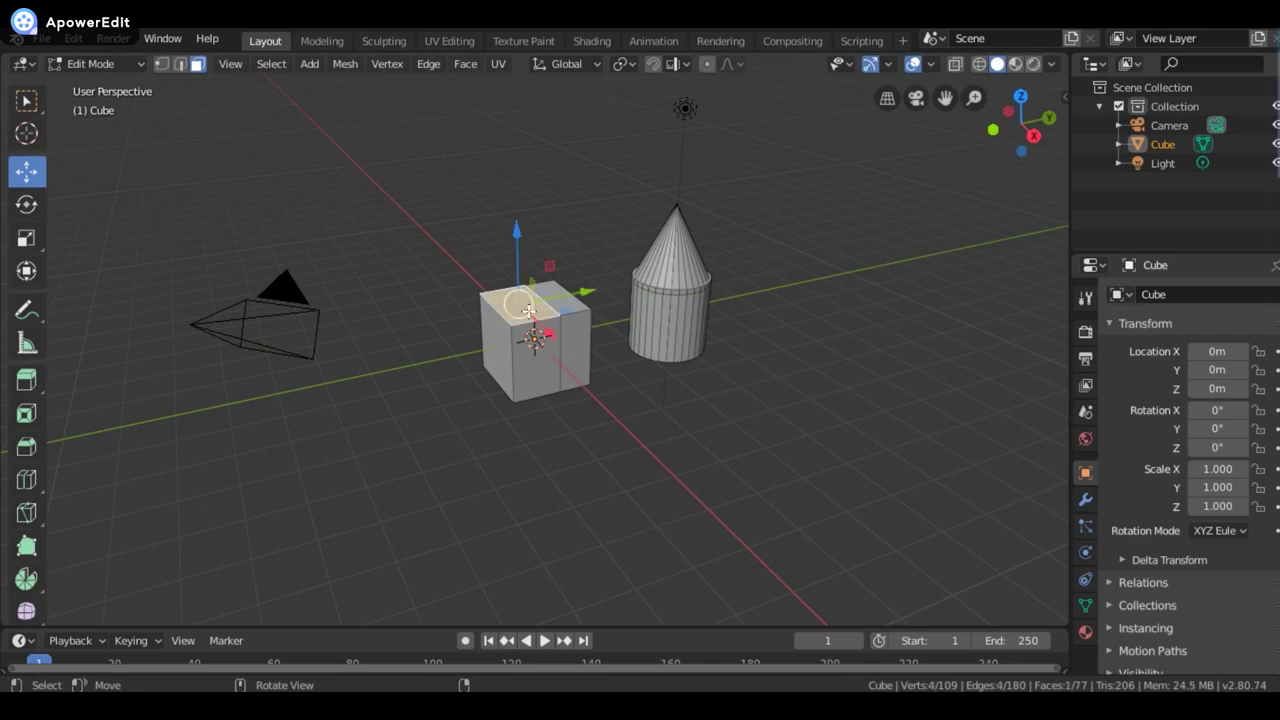
pyautogui.click(547, 360)
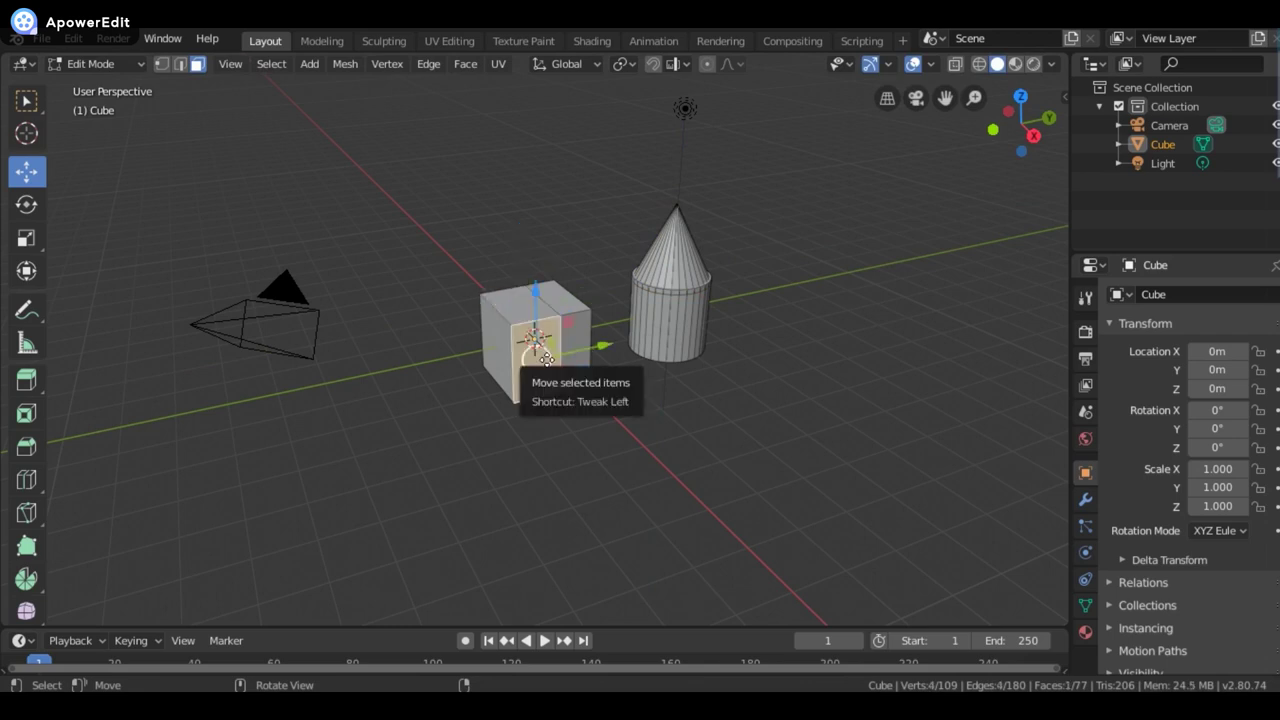
pyautogui.press('e')
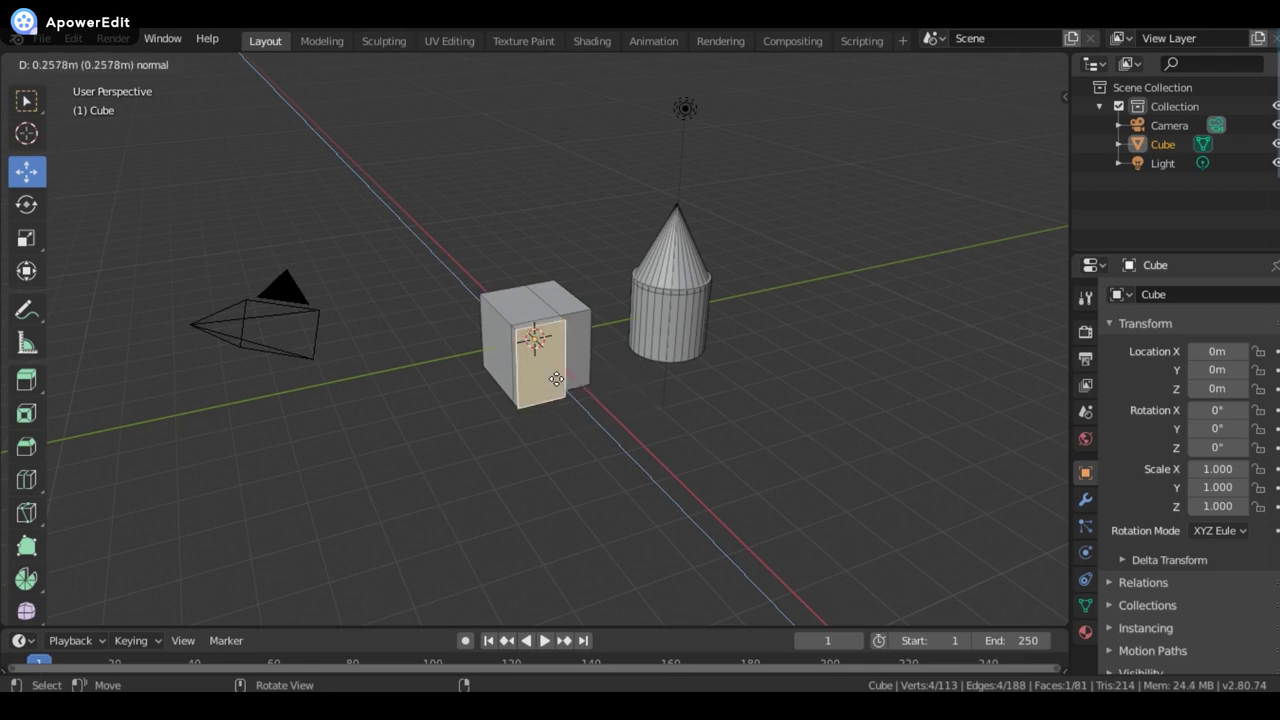
pyautogui.click(608, 462)
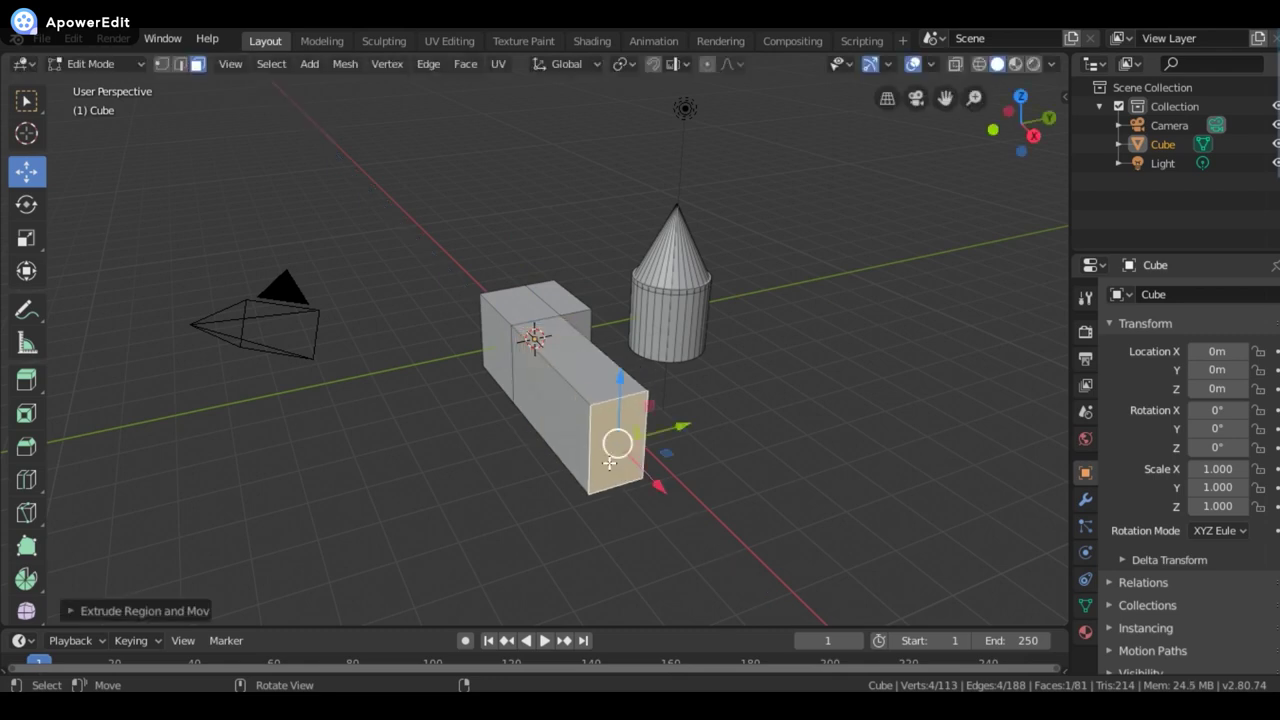
pyautogui.click(547, 405)
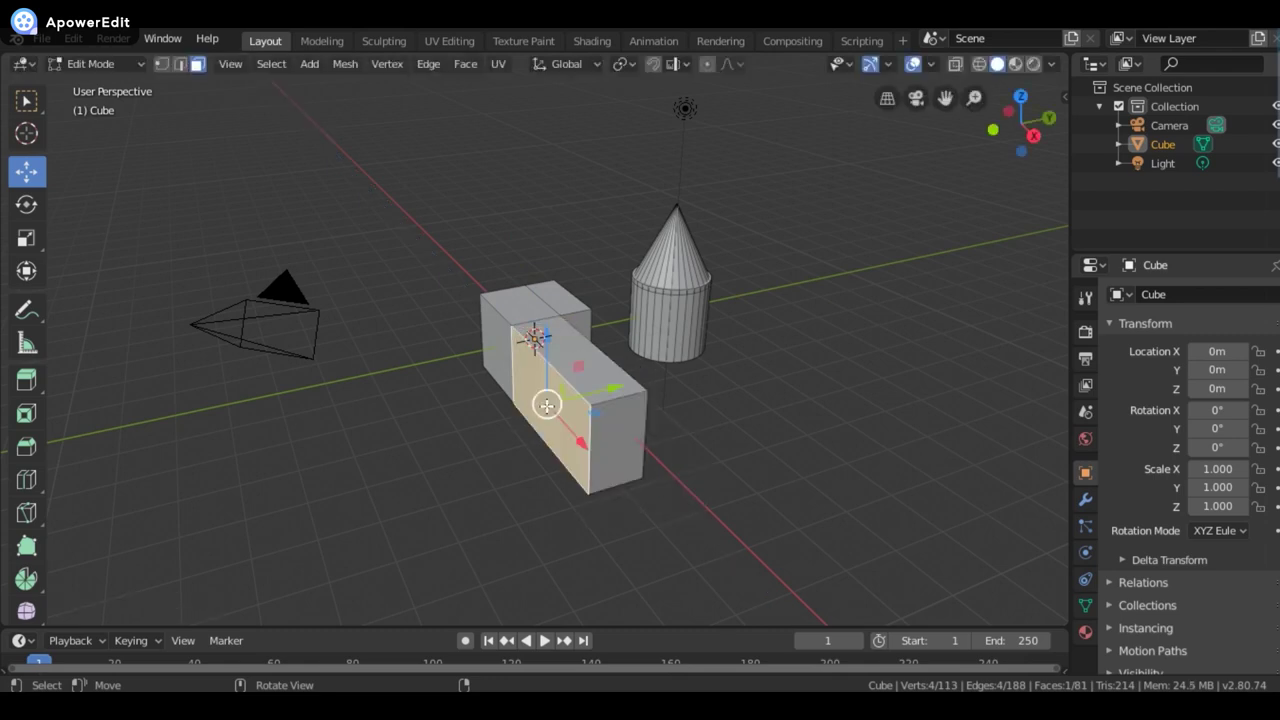
pyautogui.press('e')
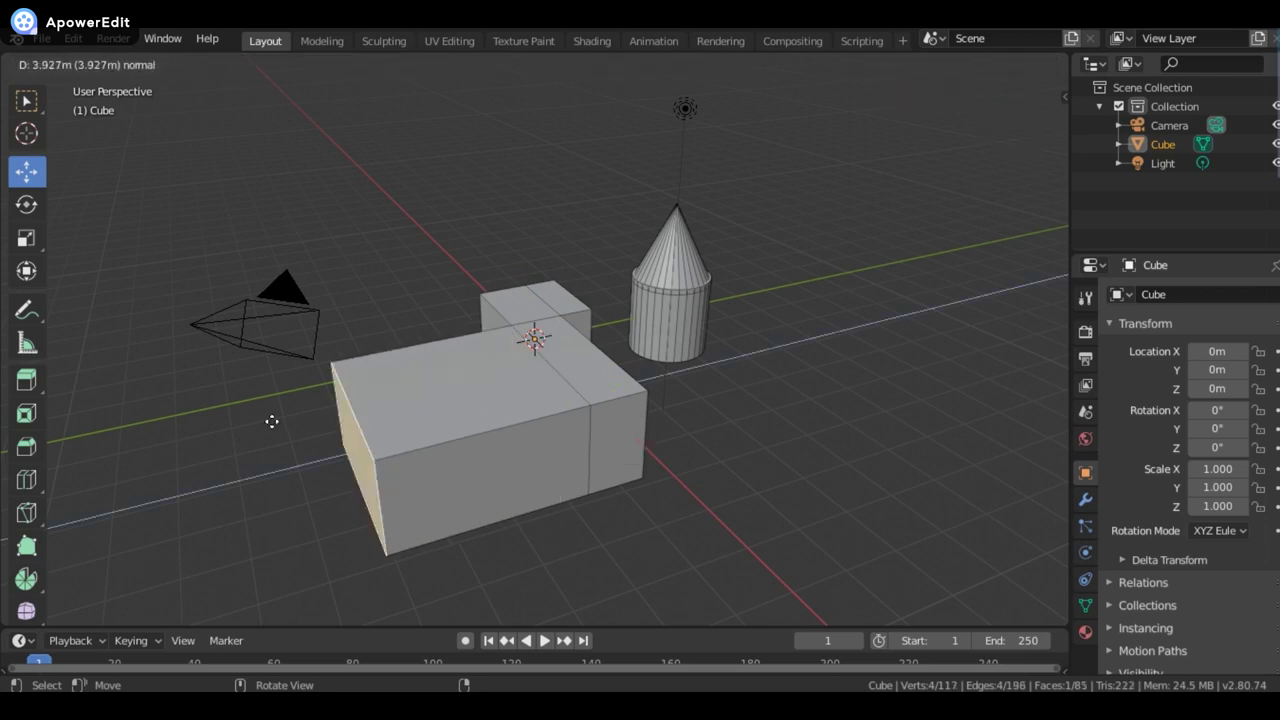
pyautogui.click(272, 422)
# - Widen the long block, extrude the original cube's side face into an arm, and start extruding the top
pyautogui.click(505, 475)
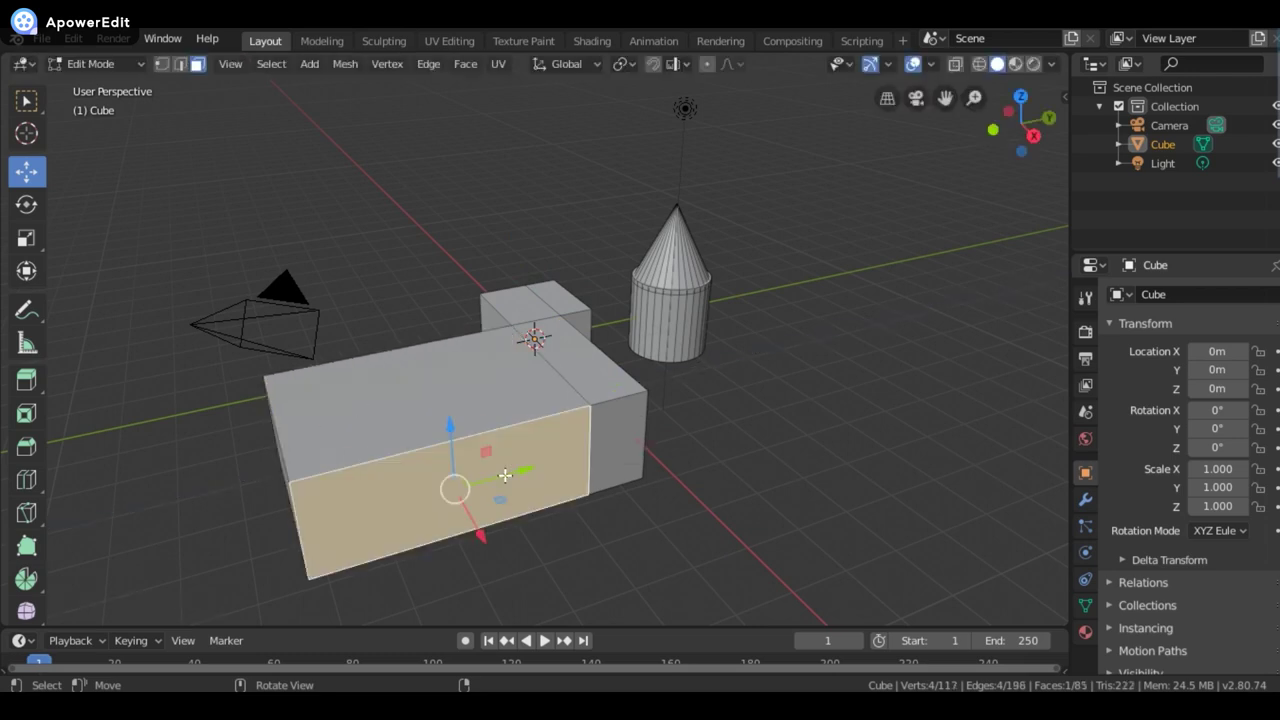
pyautogui.moveTo(505, 475); pyautogui.dragTo(648, 448)
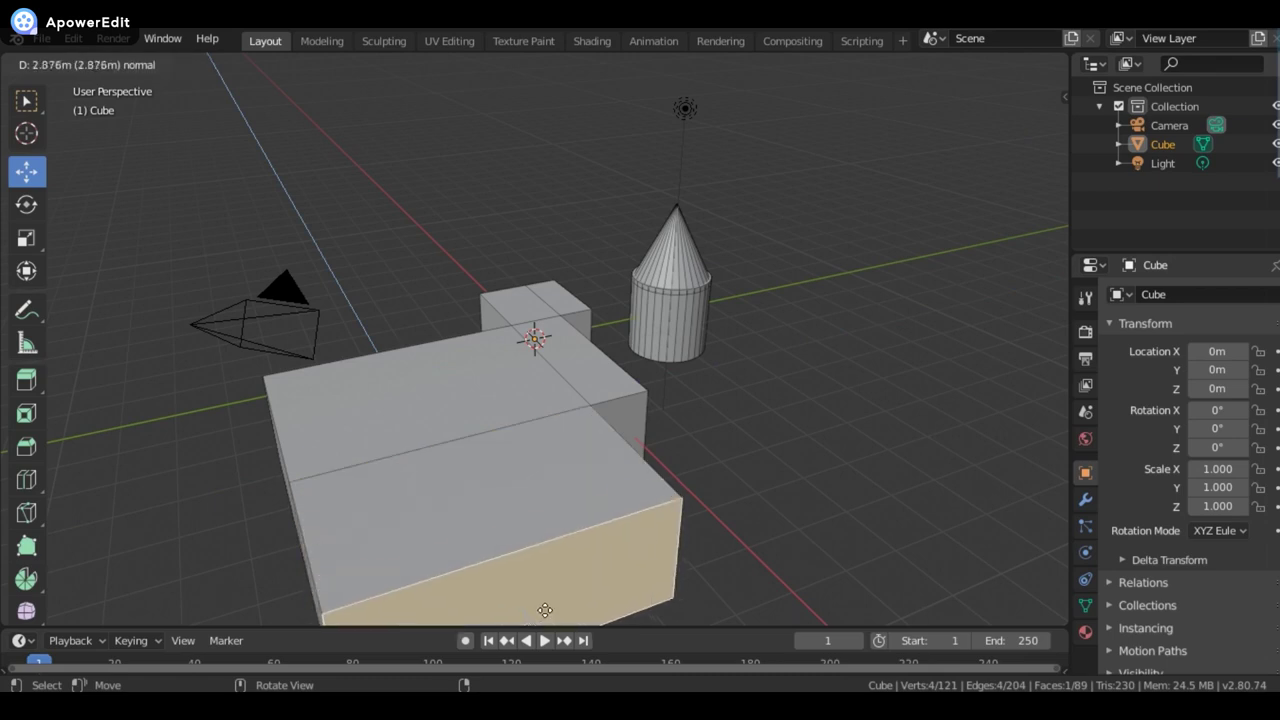
pyautogui.click(649, 446)
pyautogui.click(636, 425)
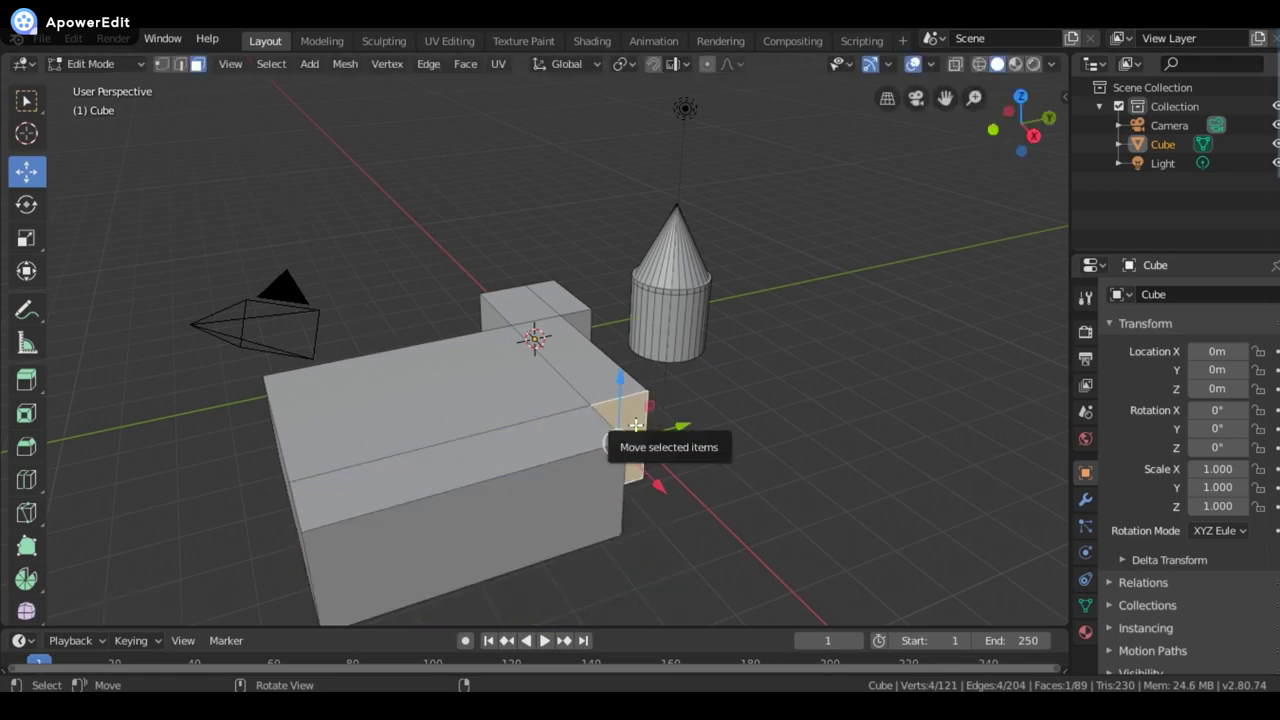
pyautogui.press('e')
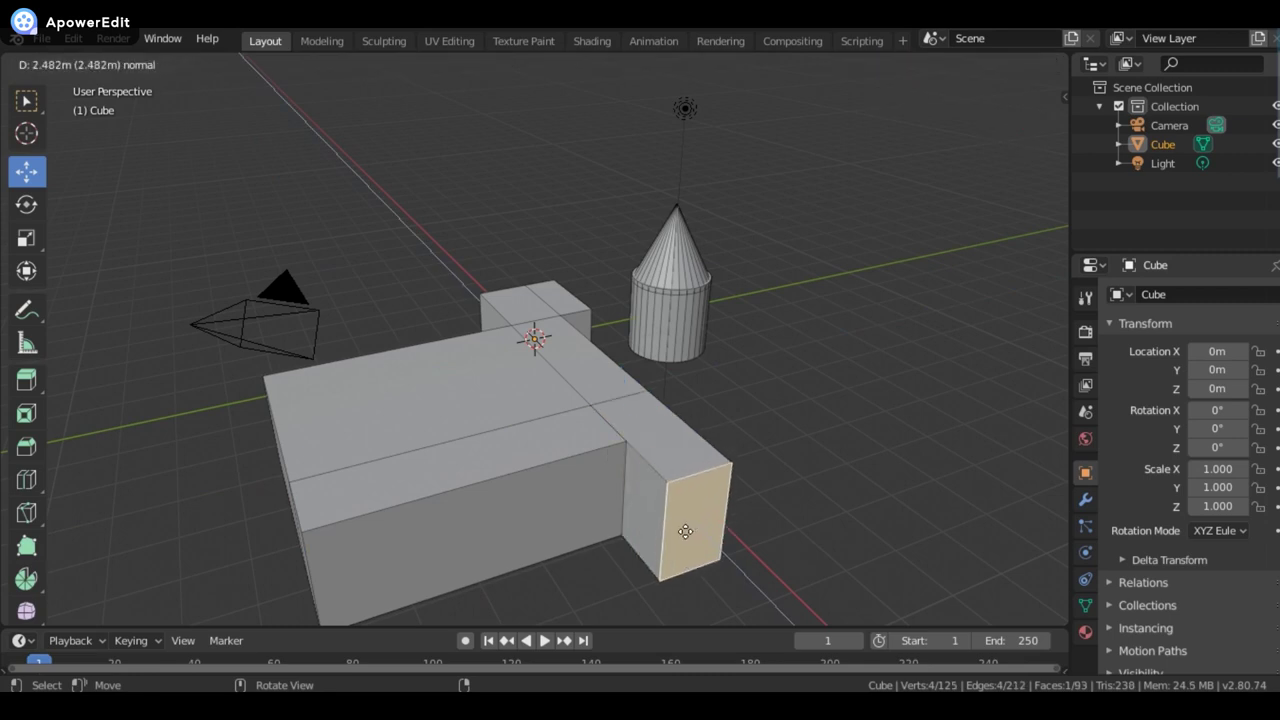
pyautogui.click(686, 532)
pyautogui.click(459, 349)
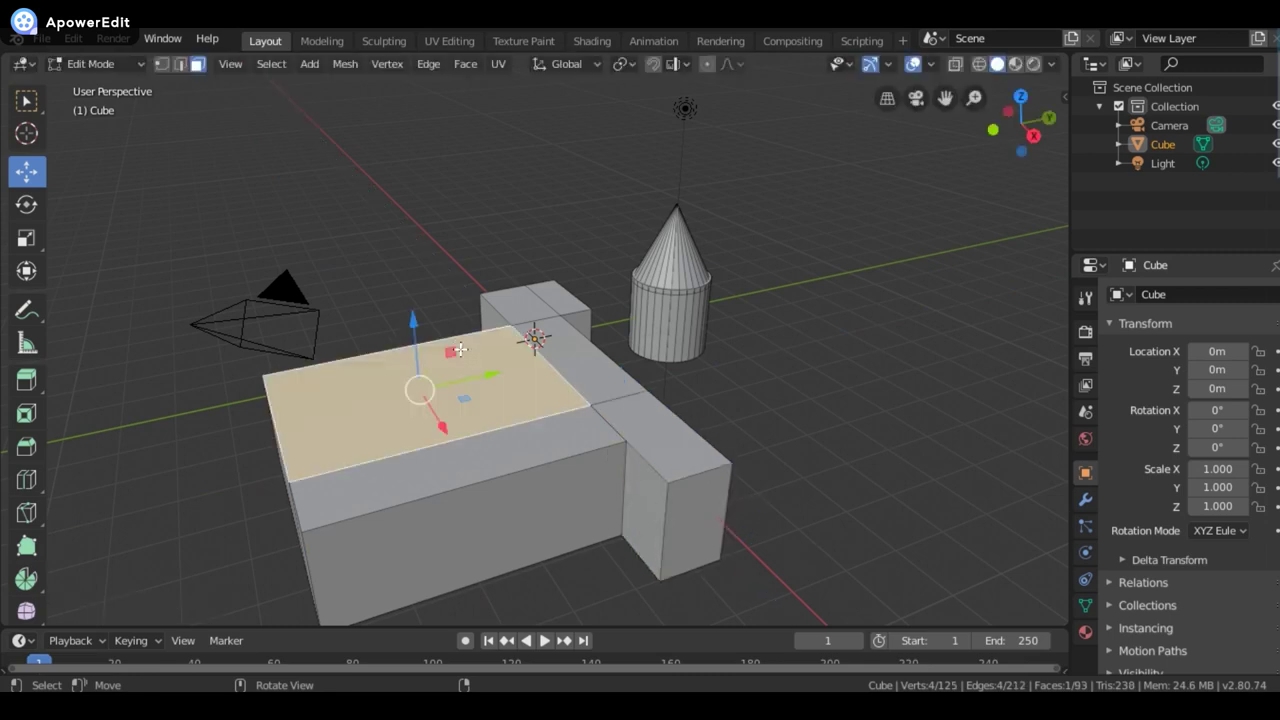
pyautogui.press('e')
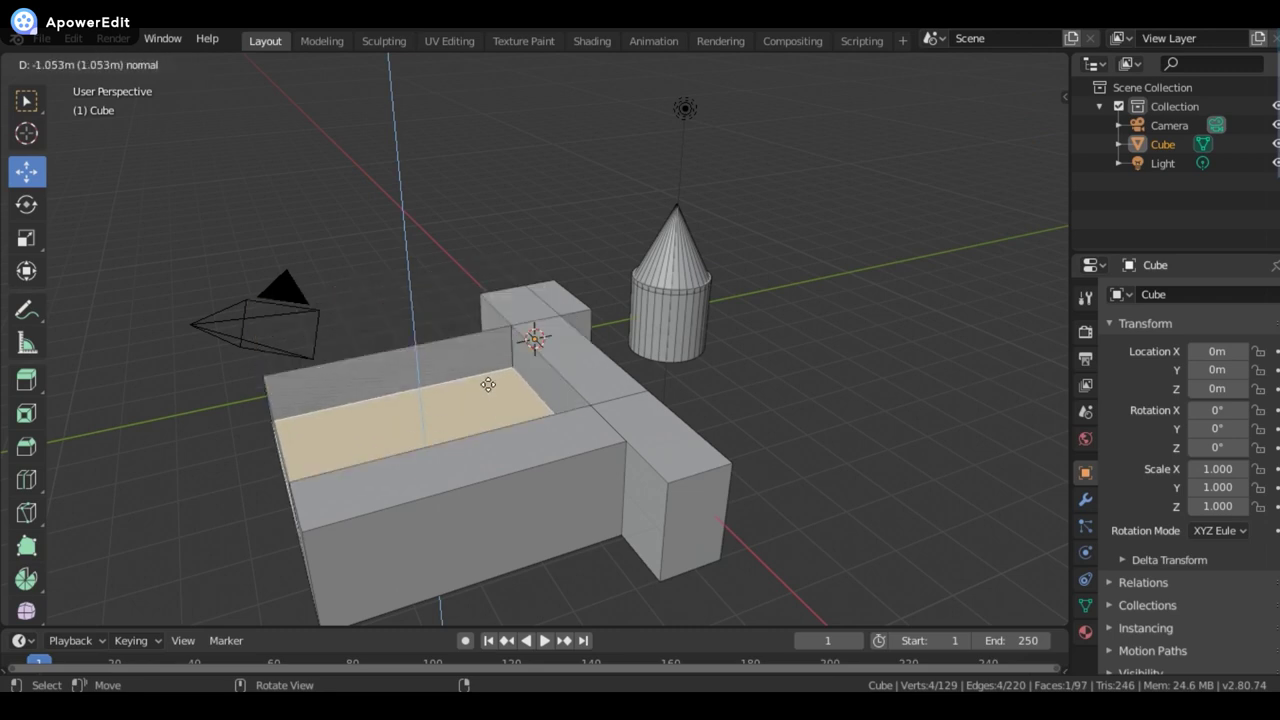
# - Raise the top section and extrude the lower step face slightly upward
pyautogui.click(488, 363)
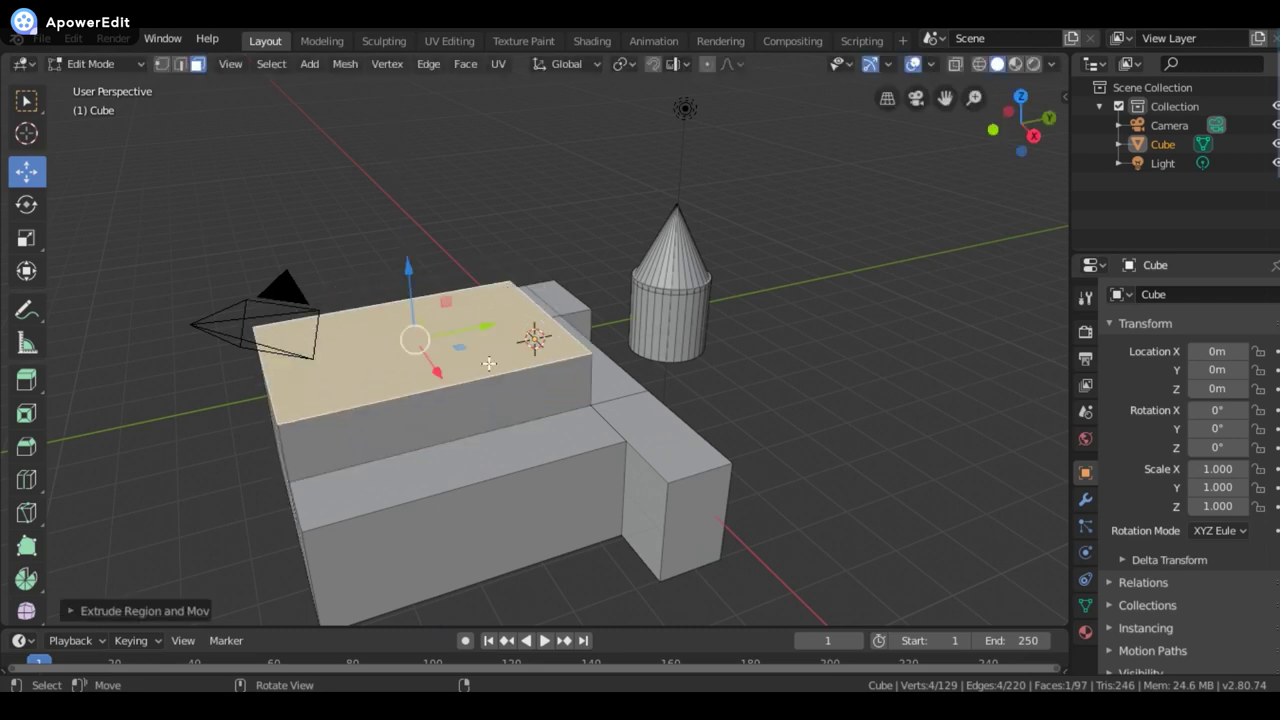
pyautogui.click(481, 472)
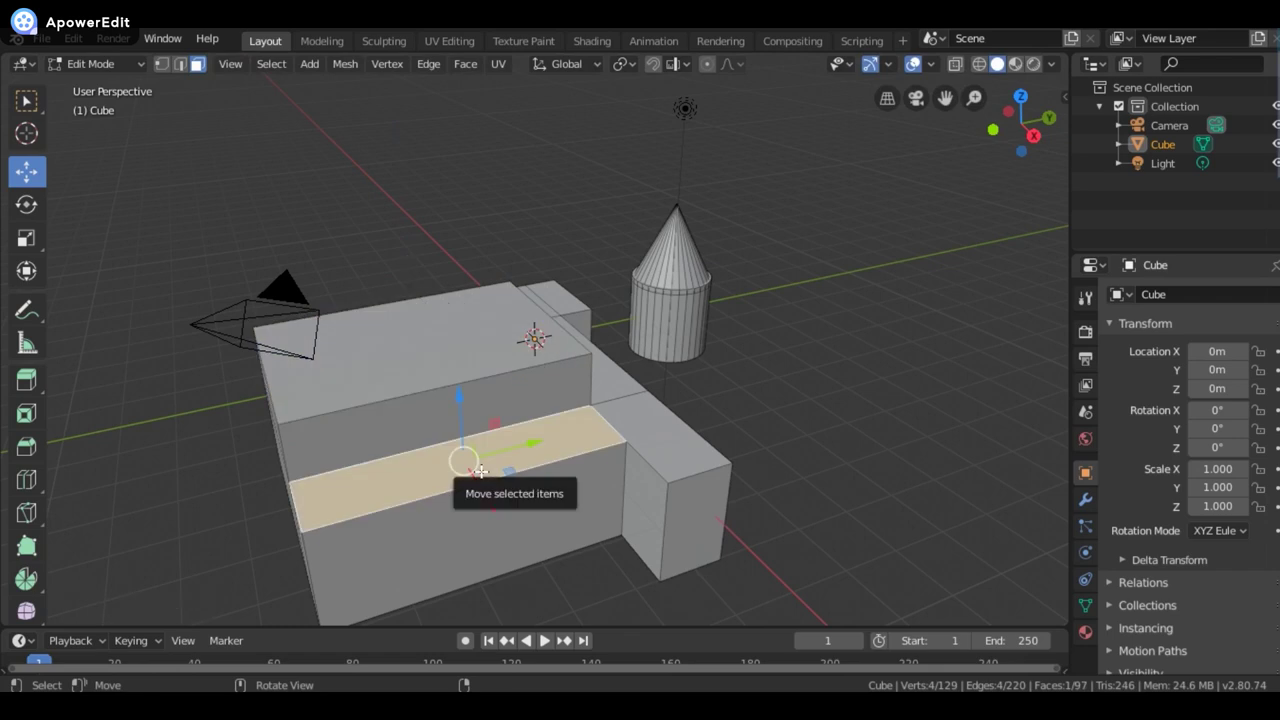
pyautogui.press('e')
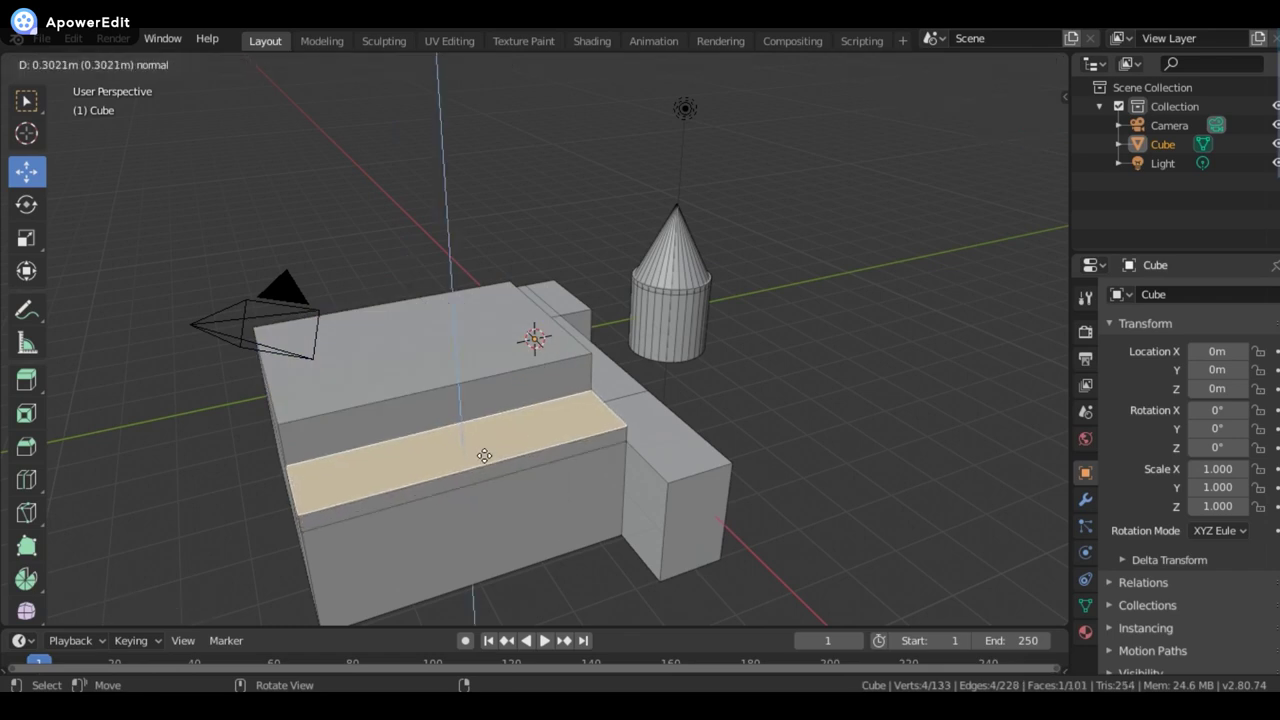
pyautogui.click(483, 451)
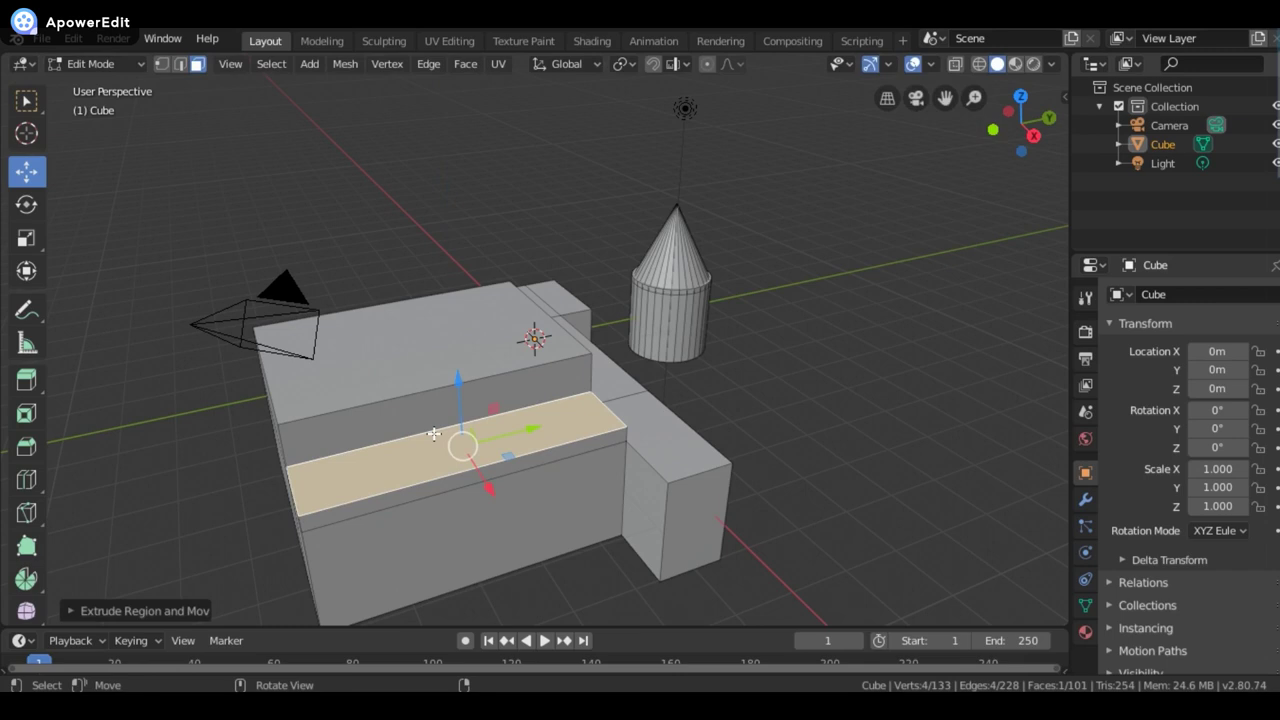
# - Extrude the vertical face above the step into a shallow ledge, redoing it after an undo
pyautogui.click(385, 418)
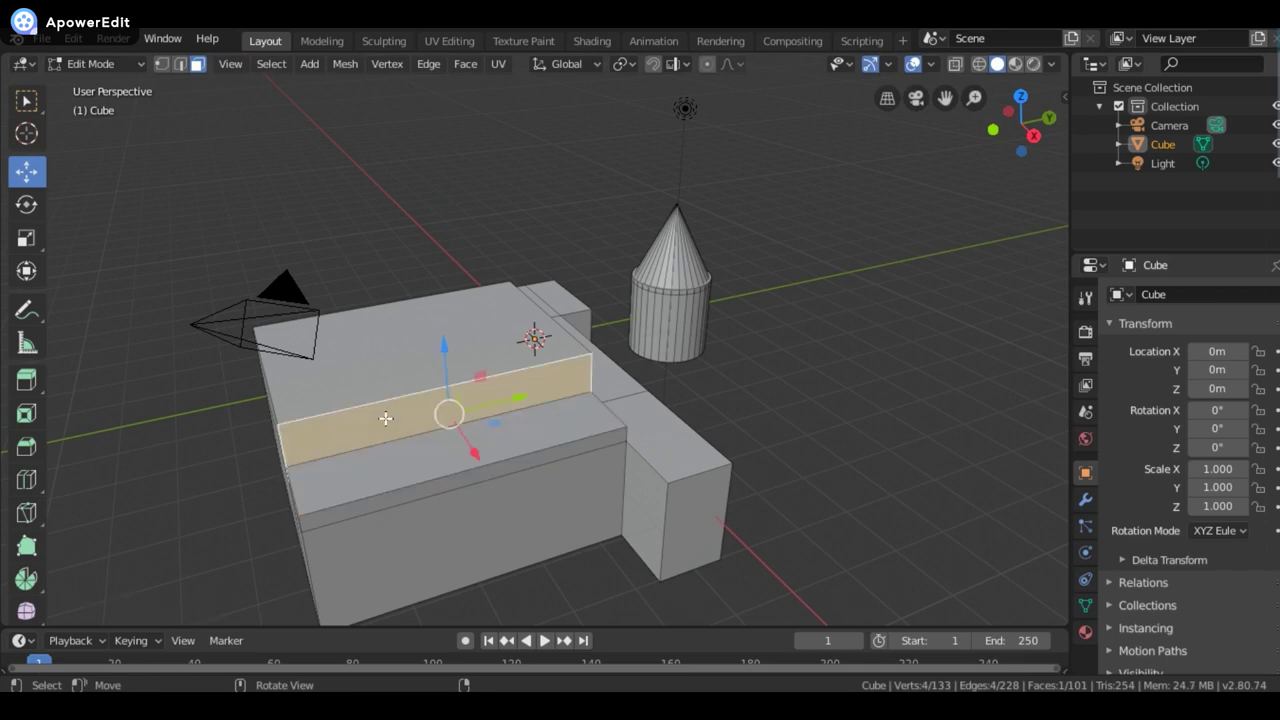
pyautogui.press('e')
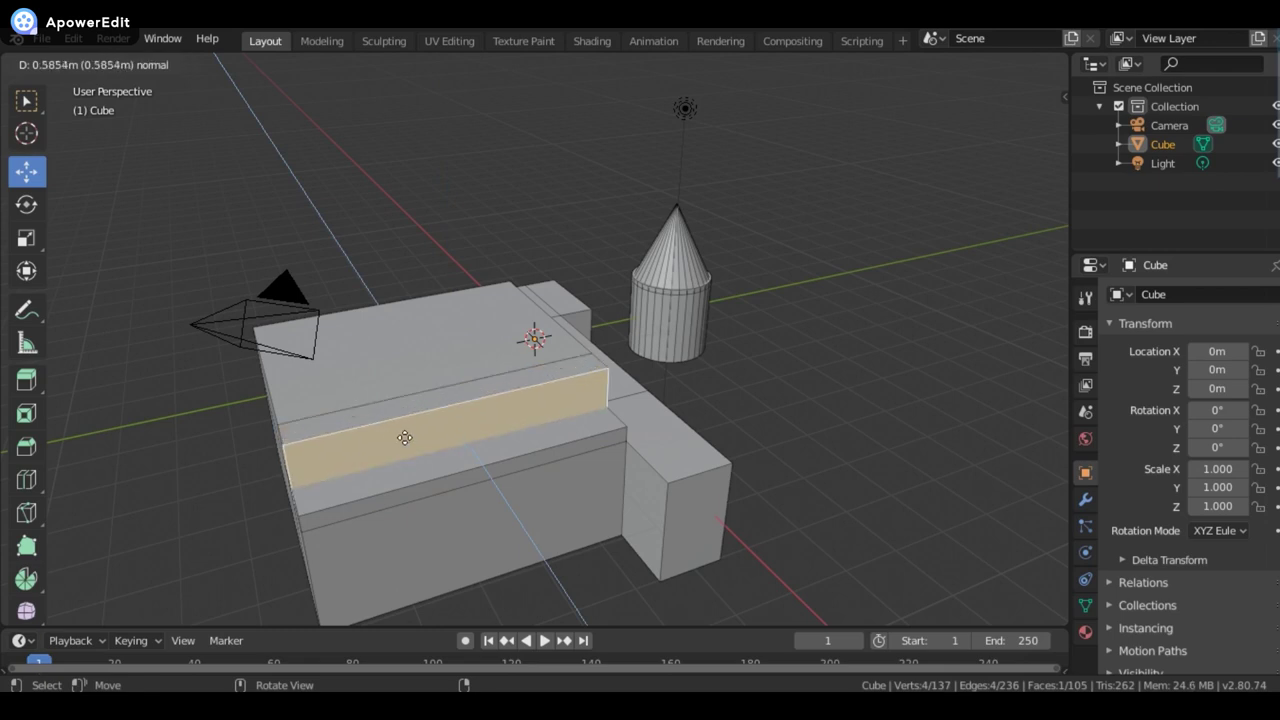
pyautogui.click(404, 431)
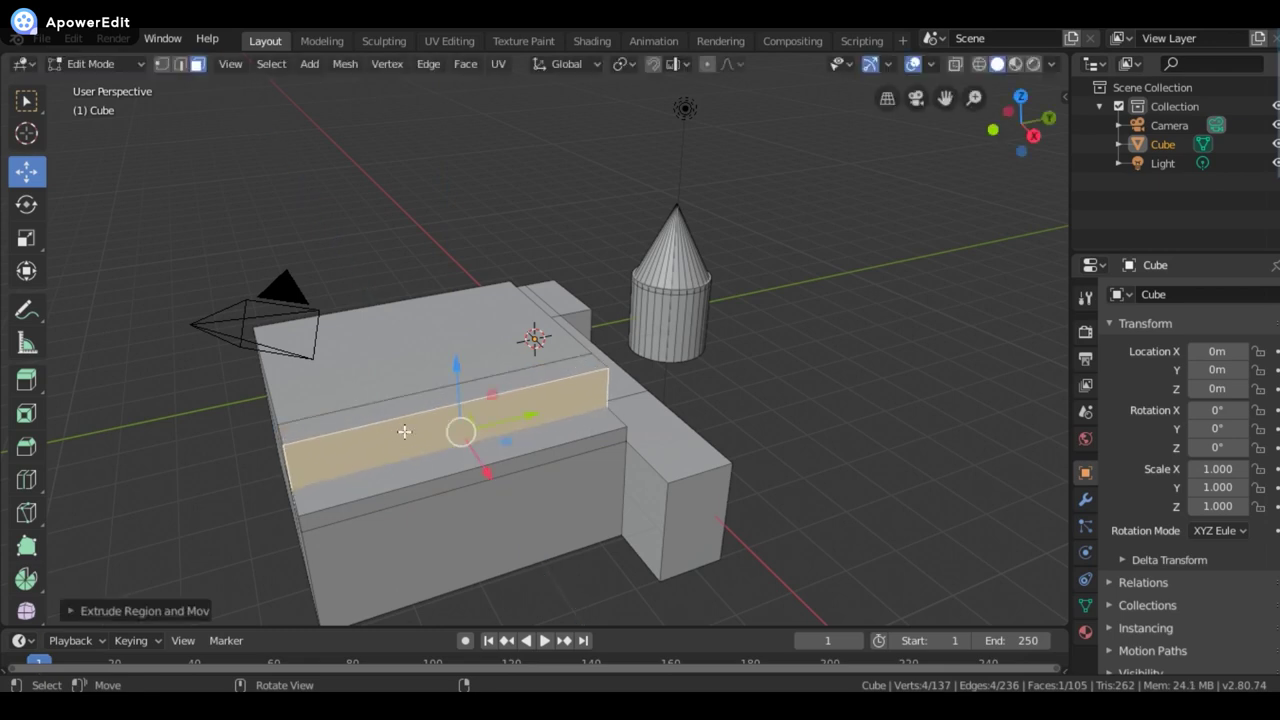
pyautogui.hotkey('ctrl', 'z')
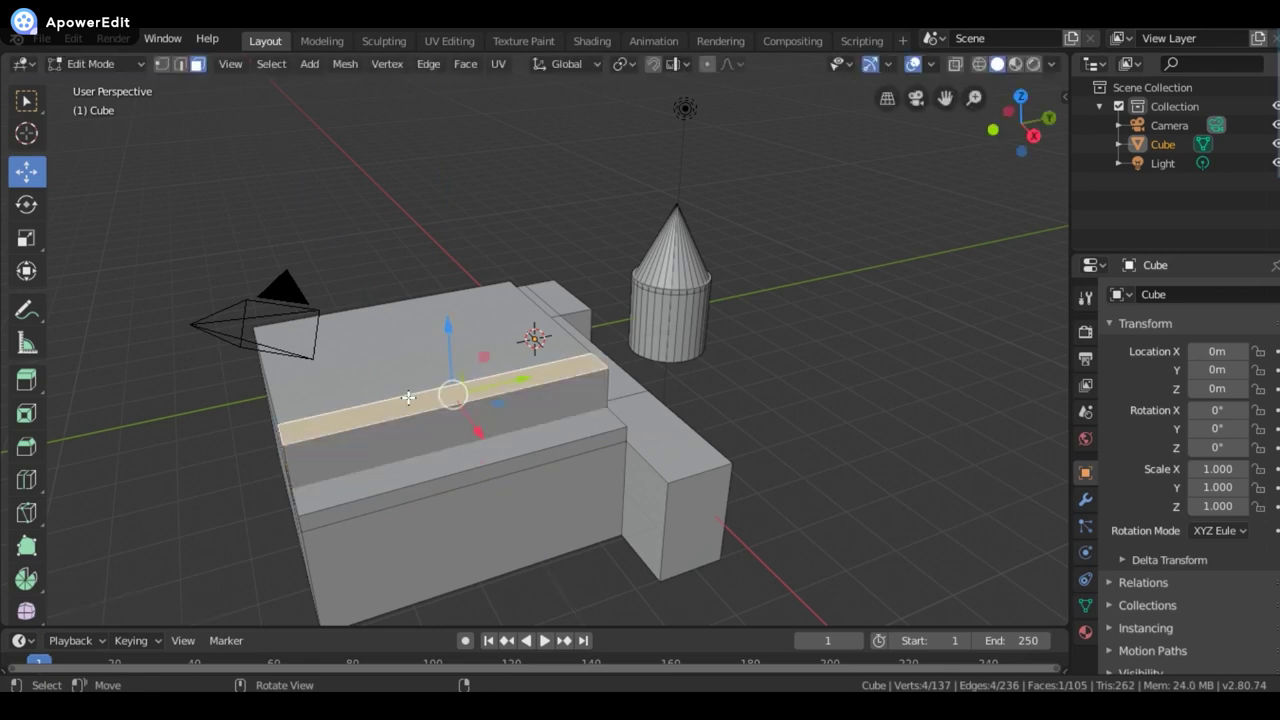
pyautogui.press('e')
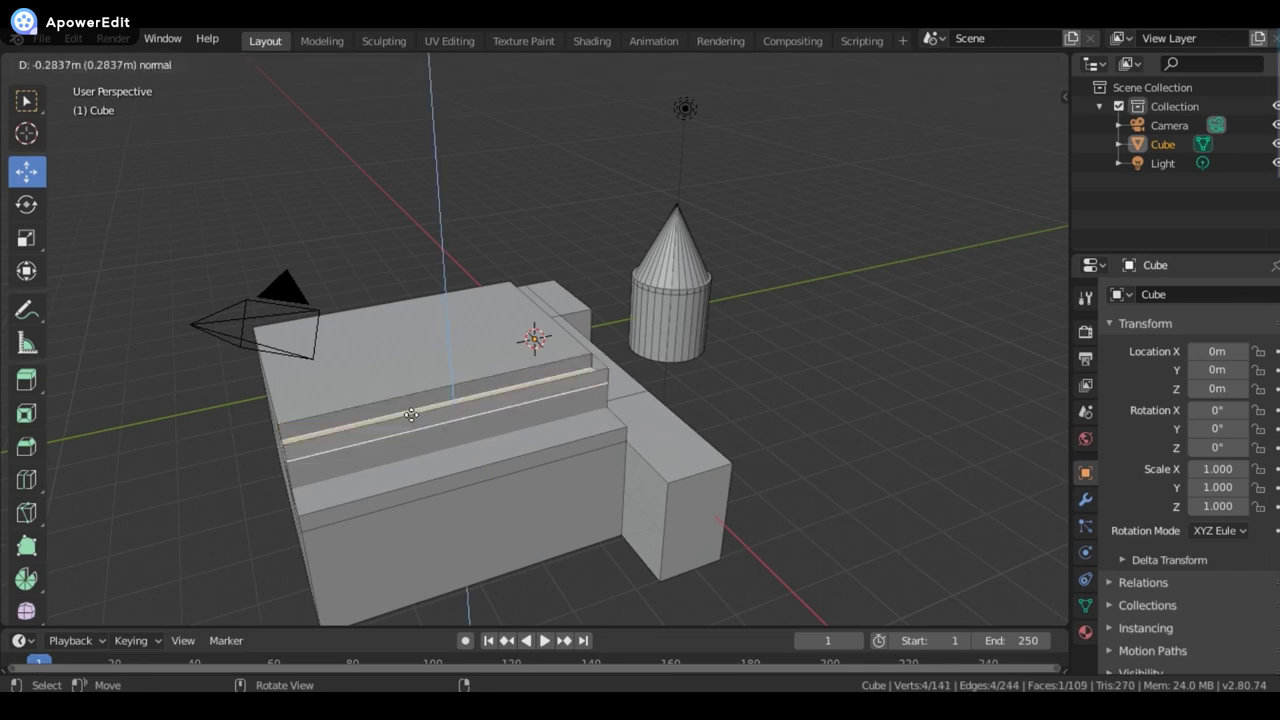
pyautogui.click(417, 394)
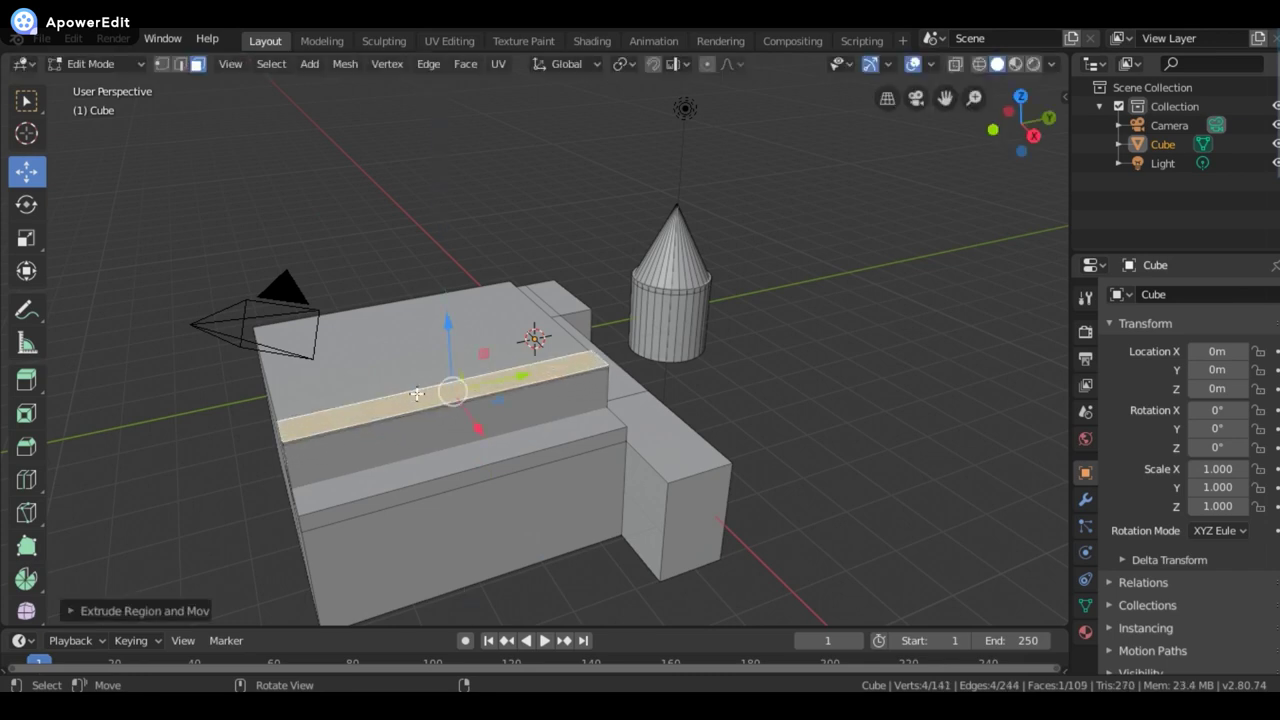
# - Lower the ledge strip along Z and adjust the height of the block's top face
pyautogui.moveTo(451, 319); pyautogui.dragTo(453, 330)
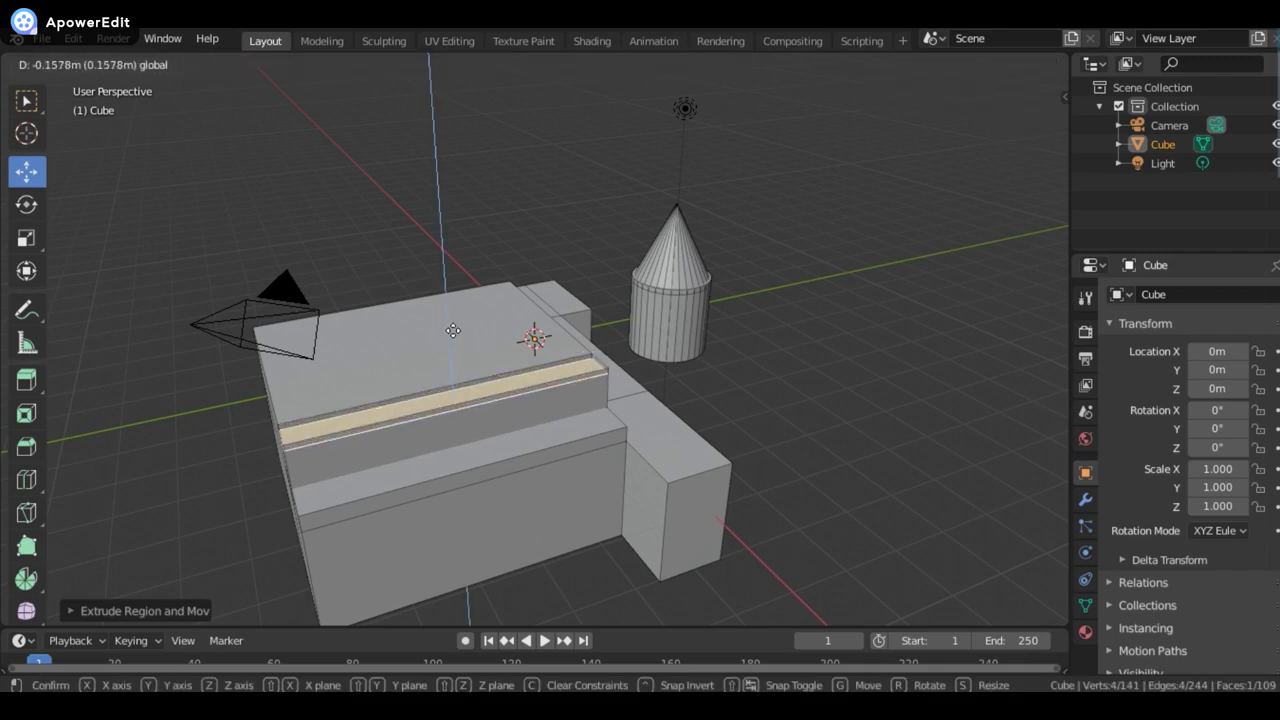
pyautogui.moveTo(453, 330); pyautogui.dragTo(454, 341)
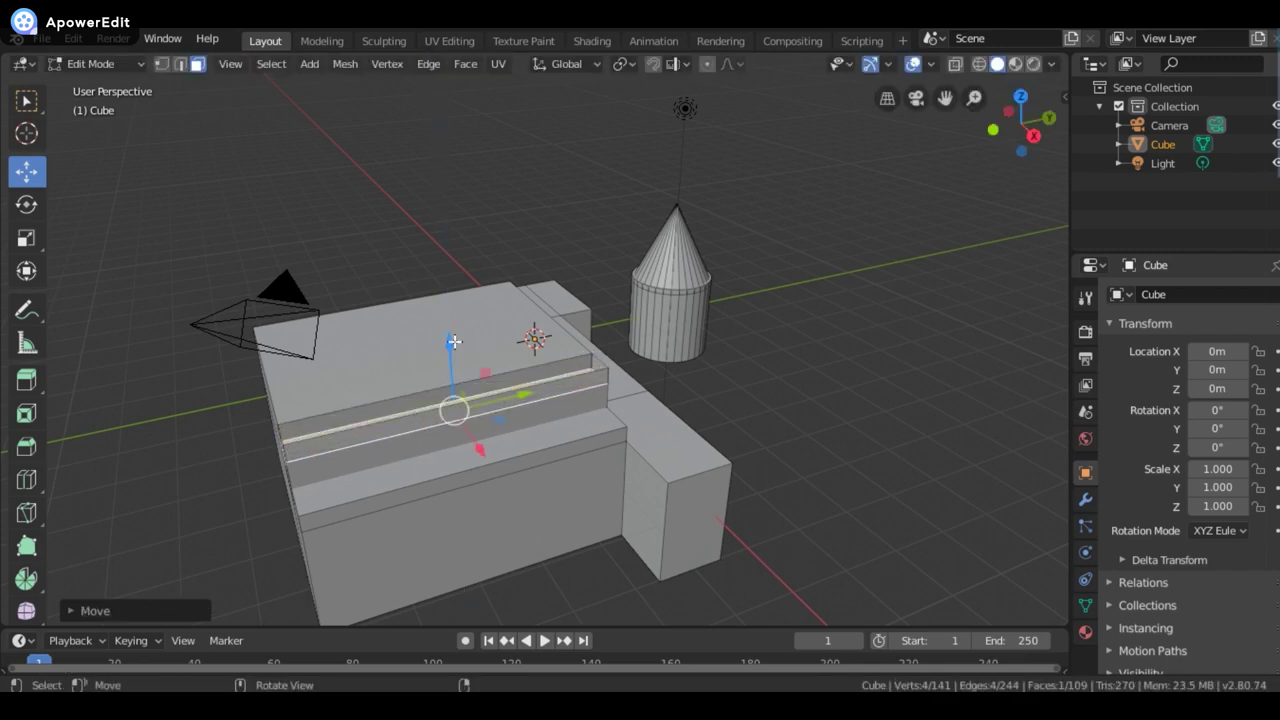
pyautogui.click(454, 341)
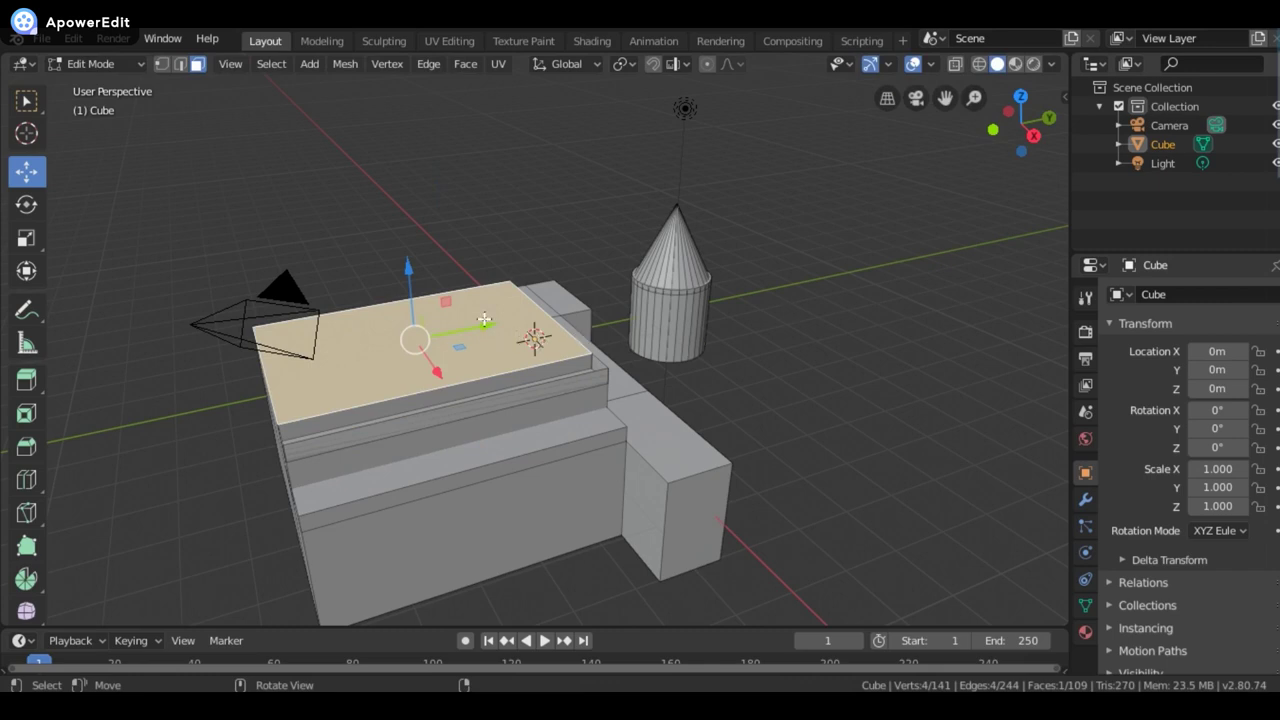
pyautogui.moveTo(484, 319); pyautogui.dragTo(487, 314)
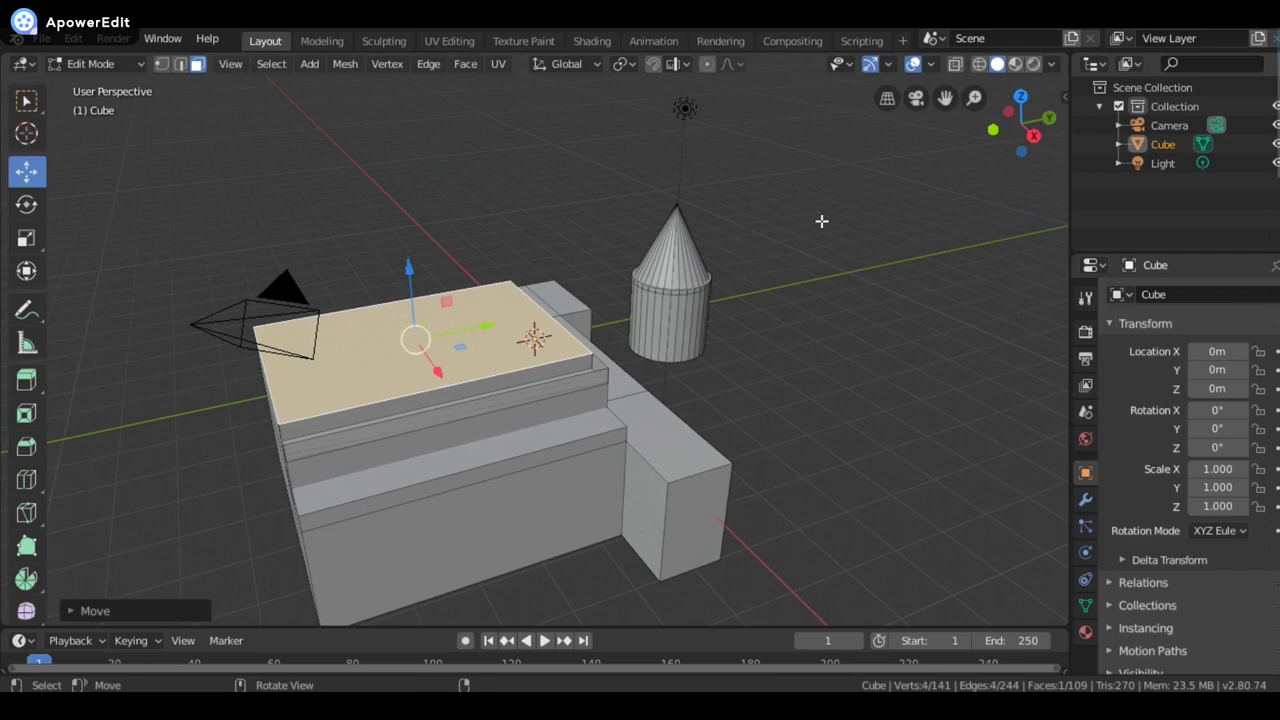
# - Extrude the long block's end face outward into an extension
pyautogui.moveTo(1030, 132); pyautogui.dragTo(1022, 126)
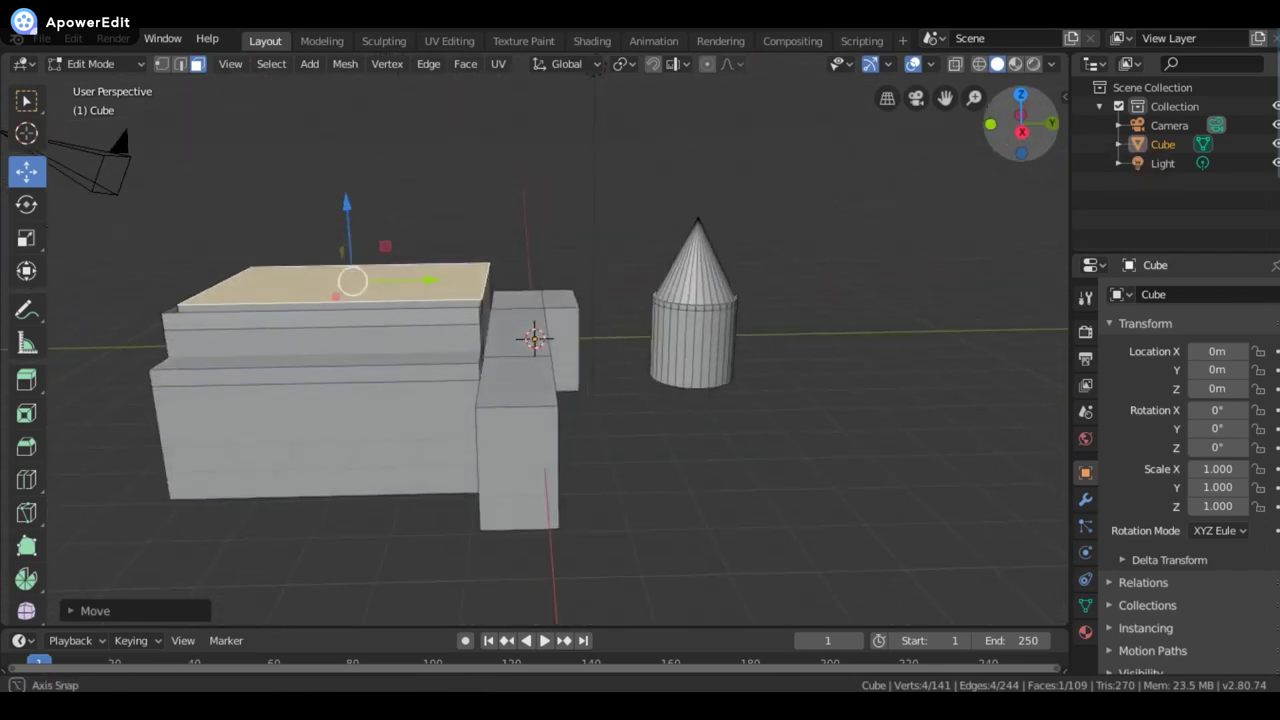
pyautogui.moveTo(1022, 126)
pyautogui.mouseDown()
pyautogui.moveTo(1031, 137)
pyautogui.moveTo(1018, 124)
pyautogui.mouseUp()
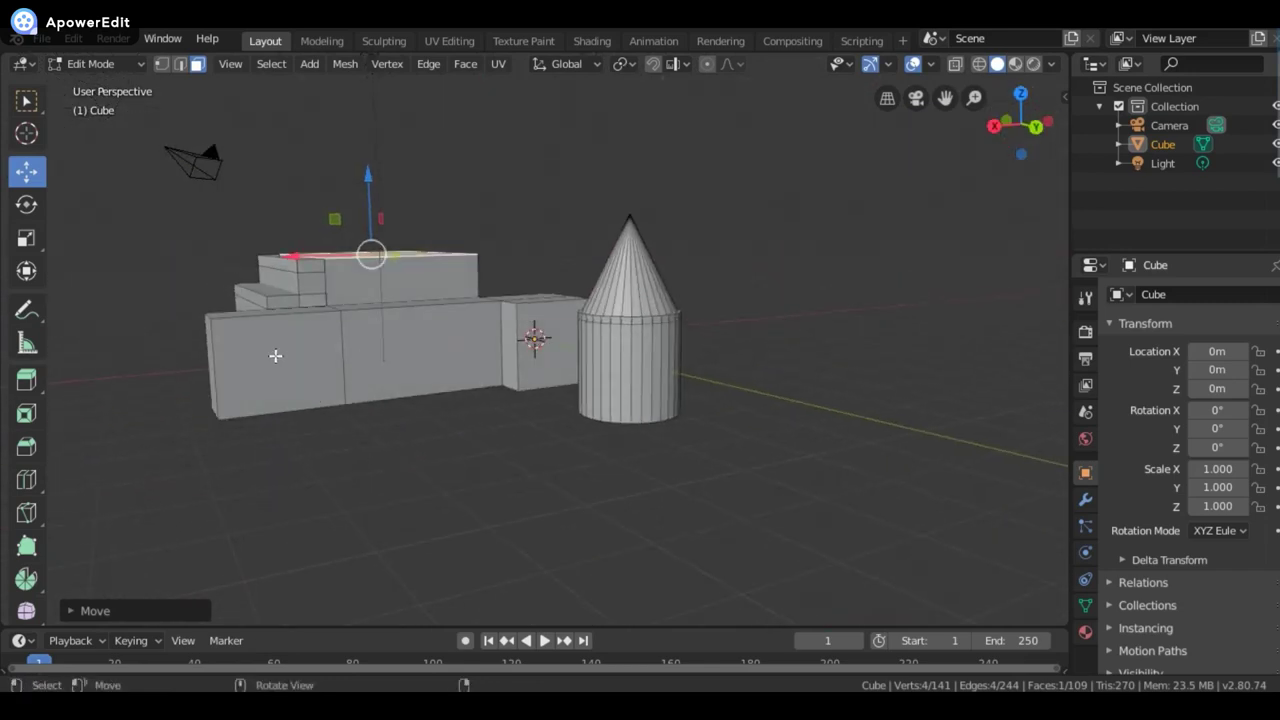
pyautogui.click(275, 355)
pyautogui.press('e')
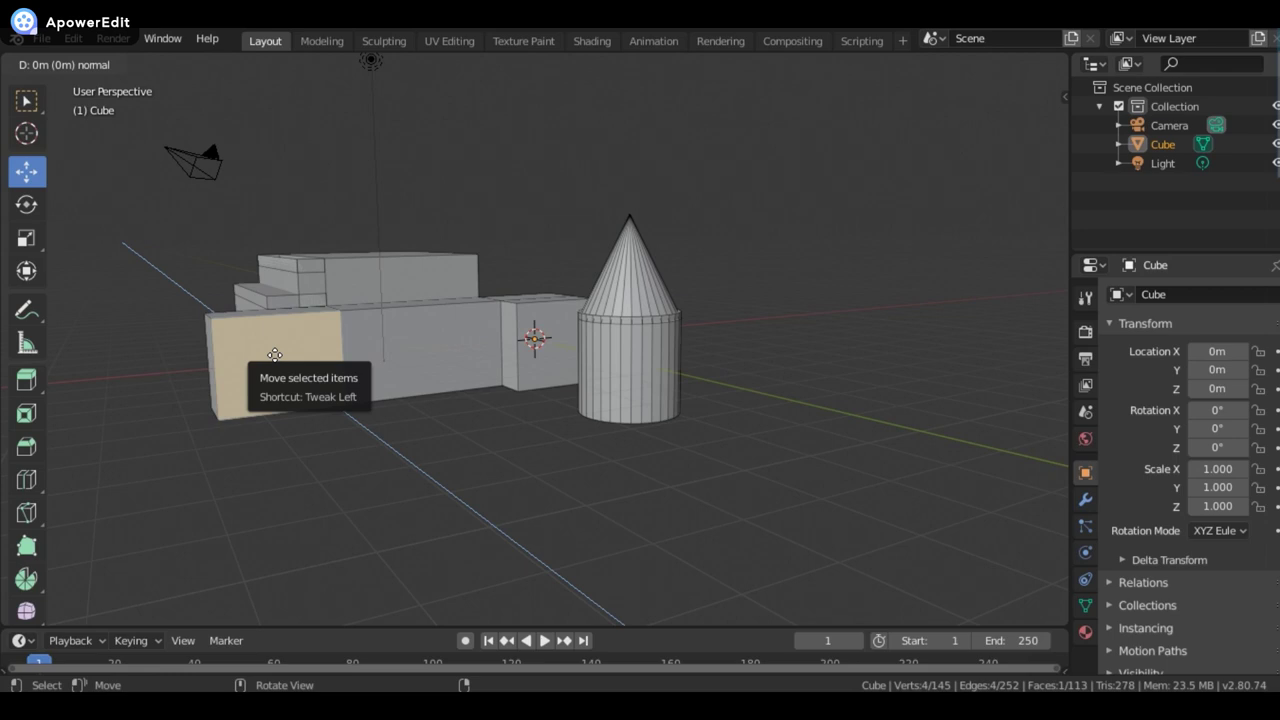
pyautogui.click(360, 525)
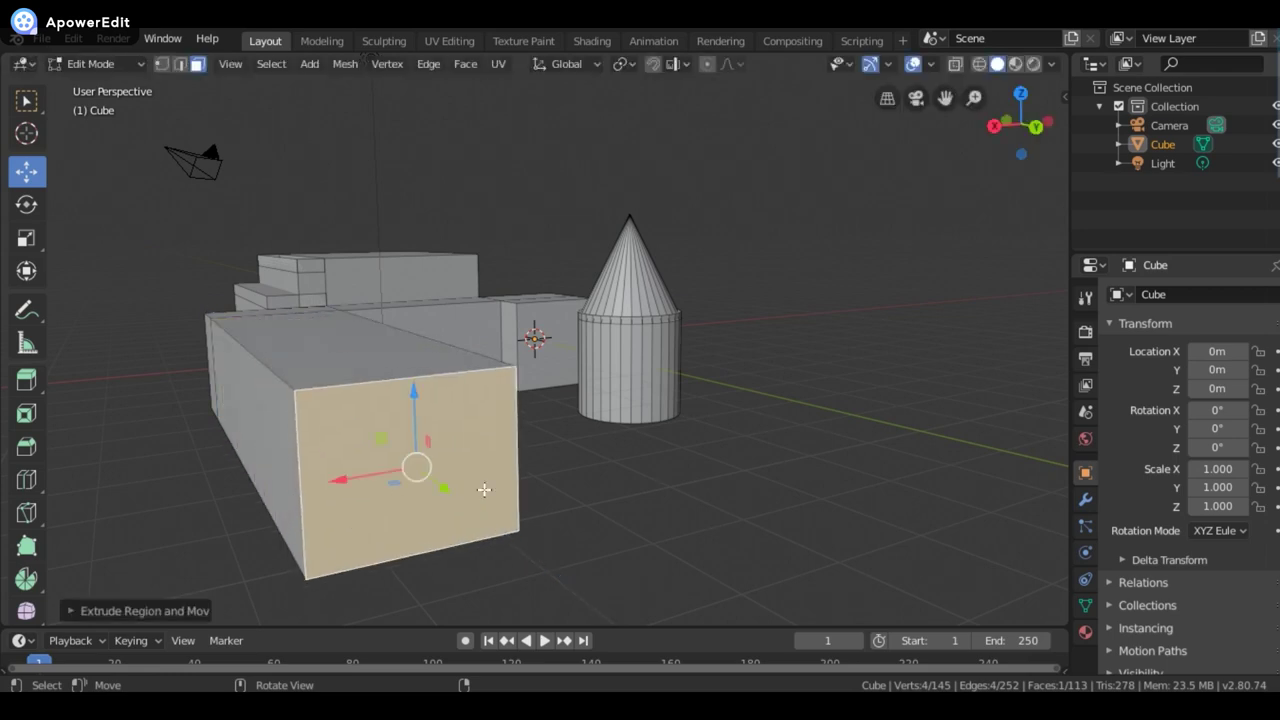
# - Extrude the extension's top face upward and scale it inward into a narrower raised top
pyautogui.click(378, 359)
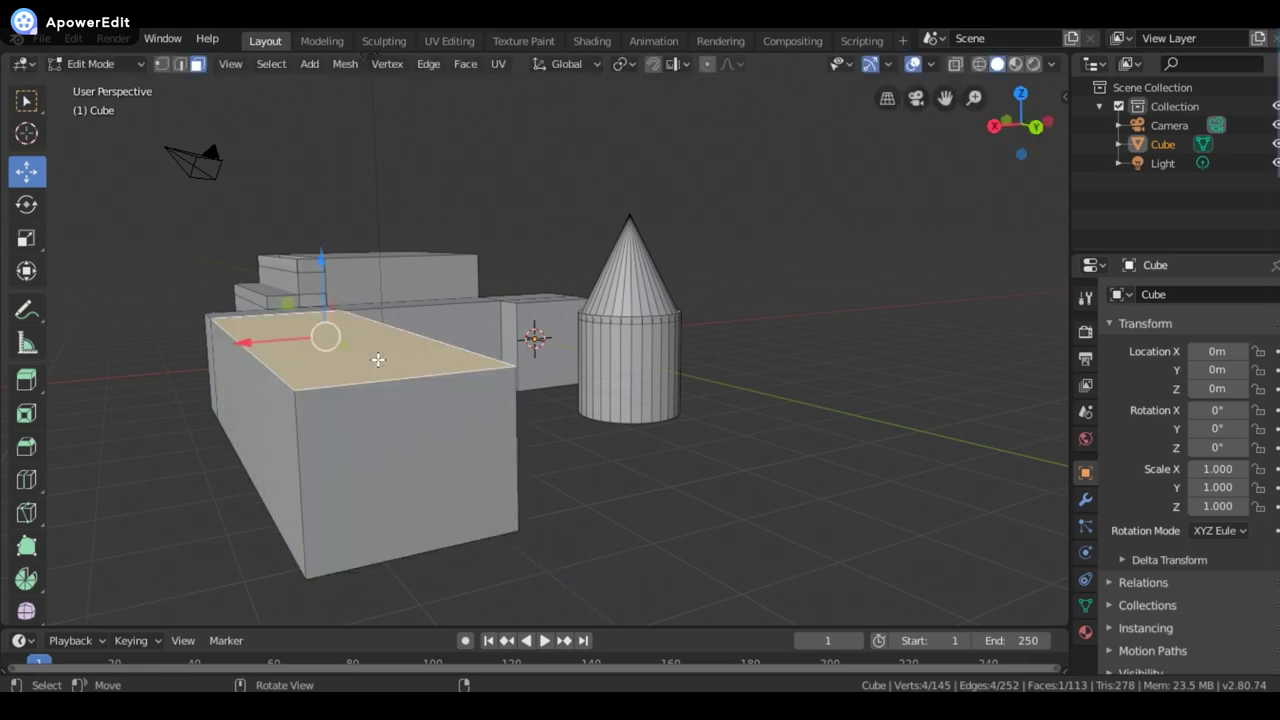
pyautogui.press('e')
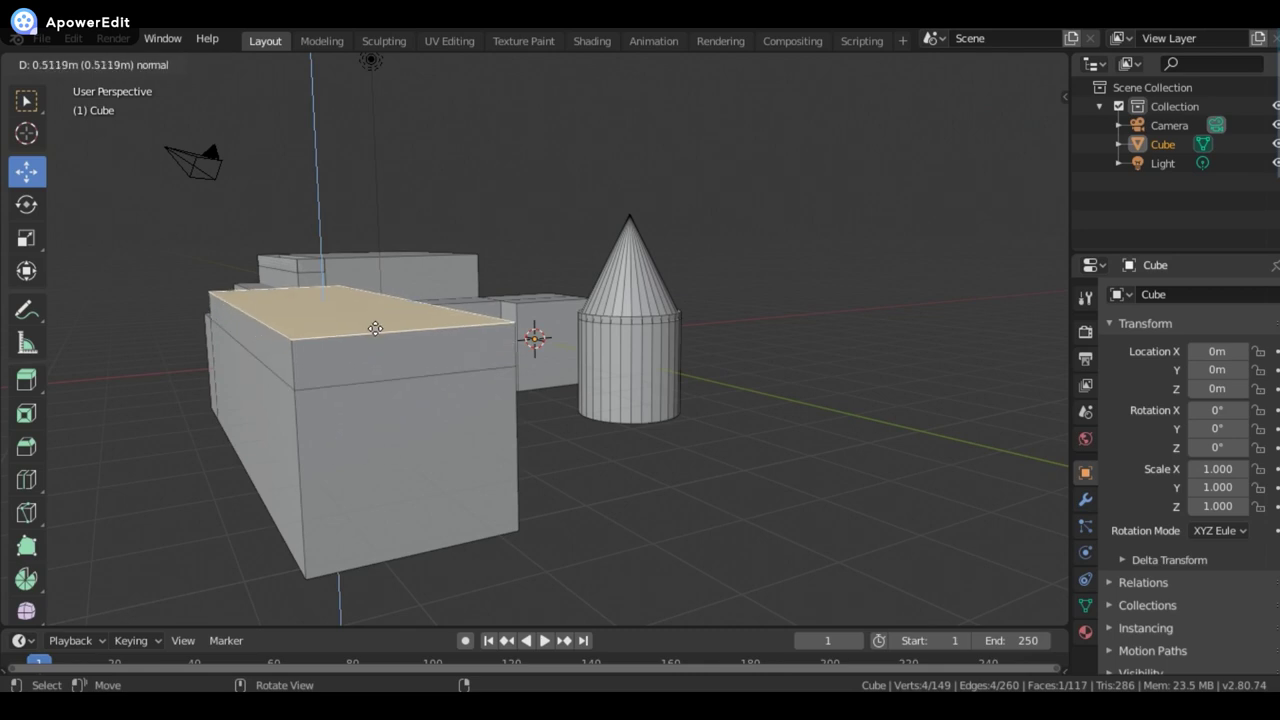
pyautogui.click(376, 330)
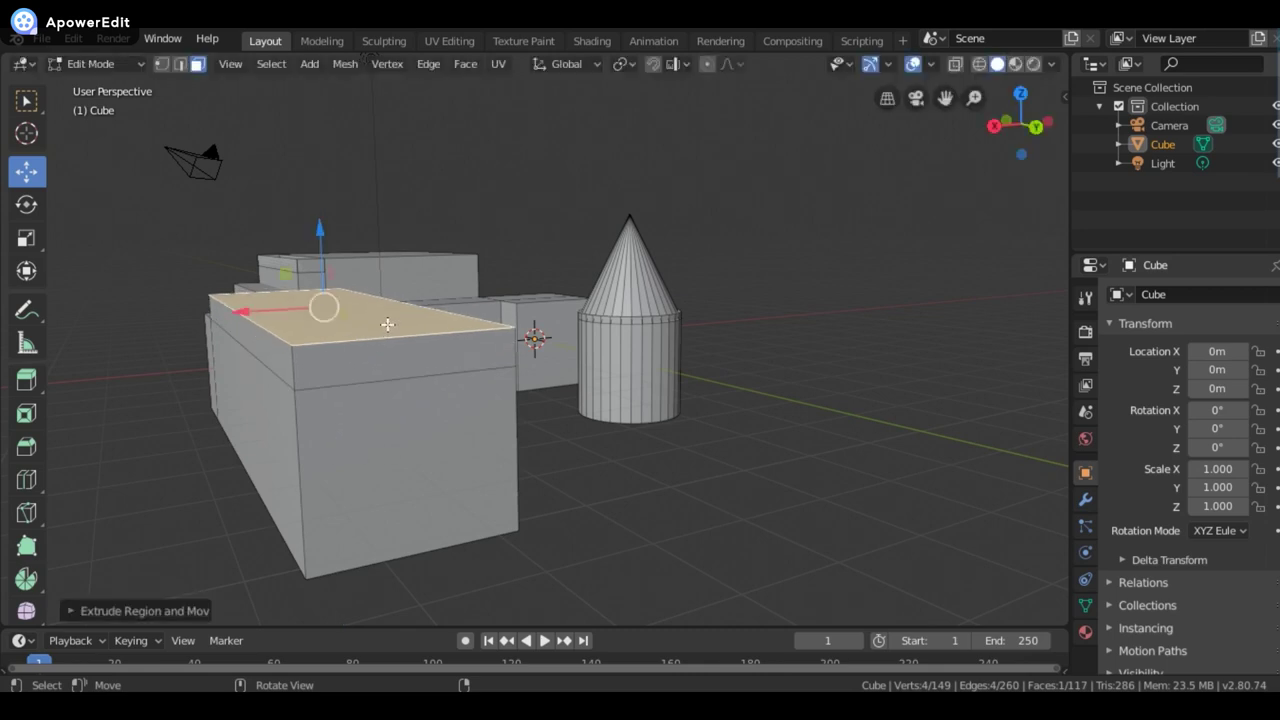
pyautogui.press('s')
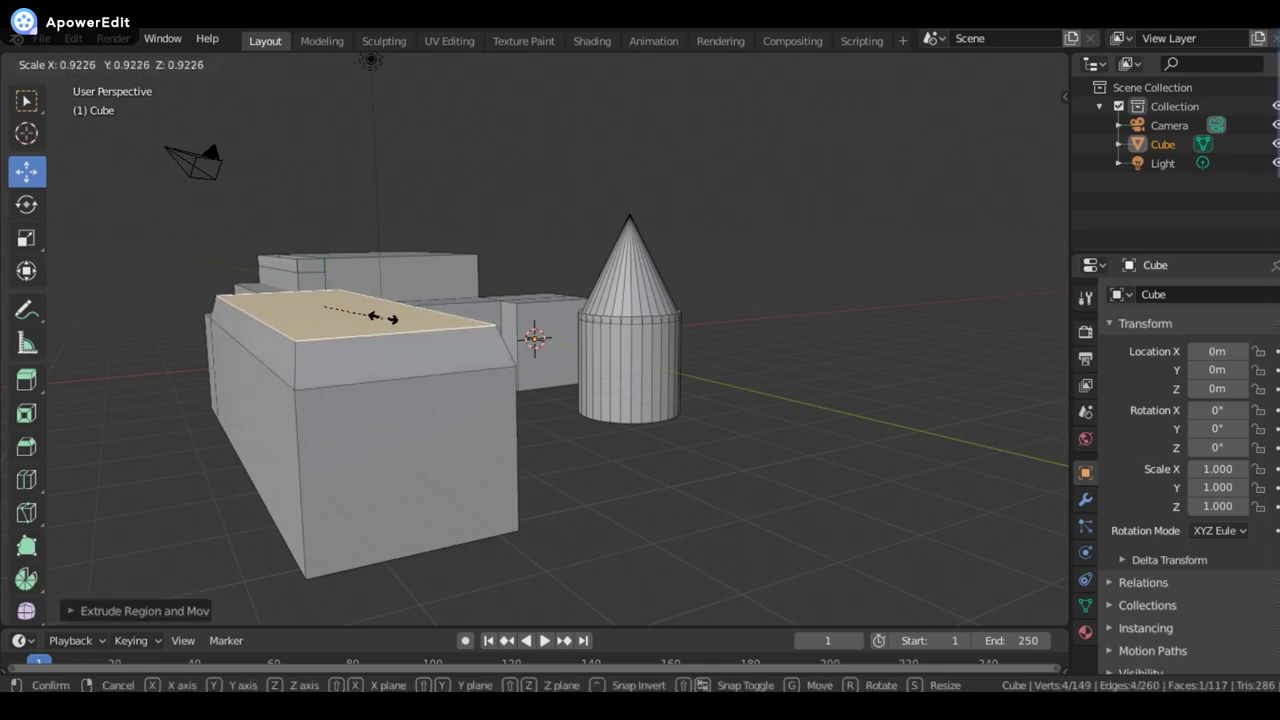
pyautogui.click(376, 312)
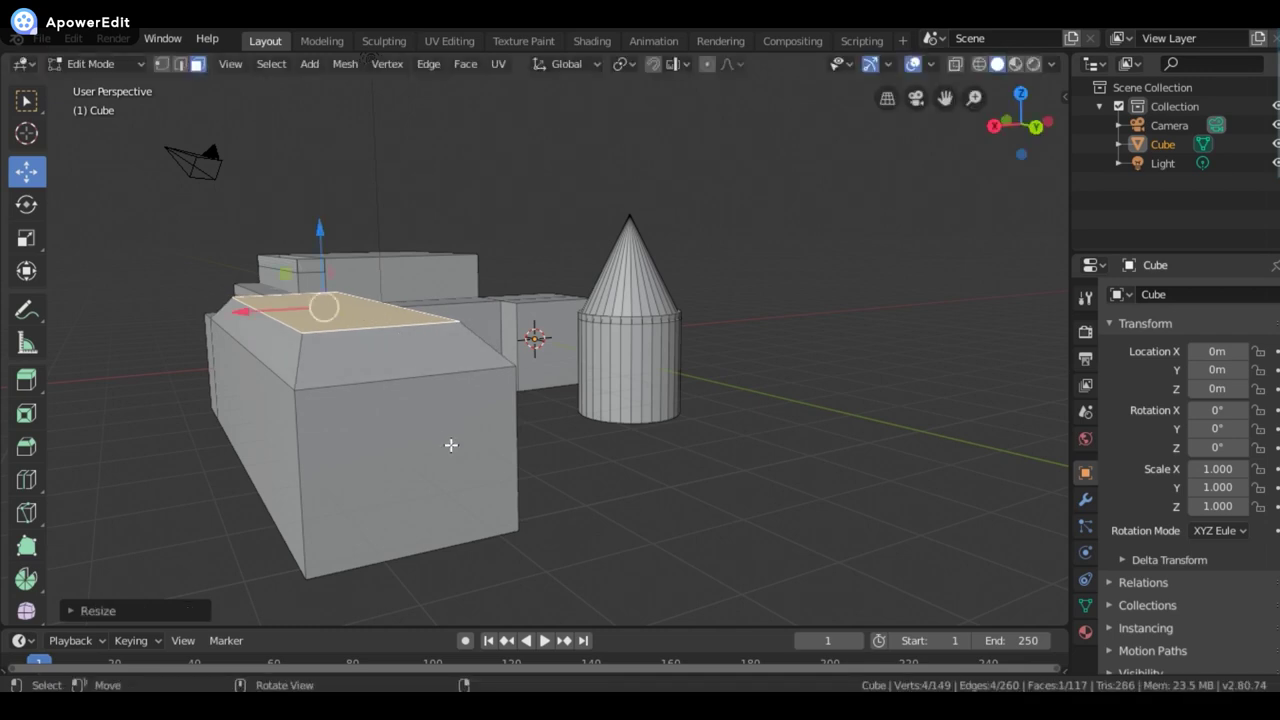
# - Extrude the box's front end face and scale it to 0.77 to taper the end
pyautogui.click(420, 479)
pyautogui.press('e')
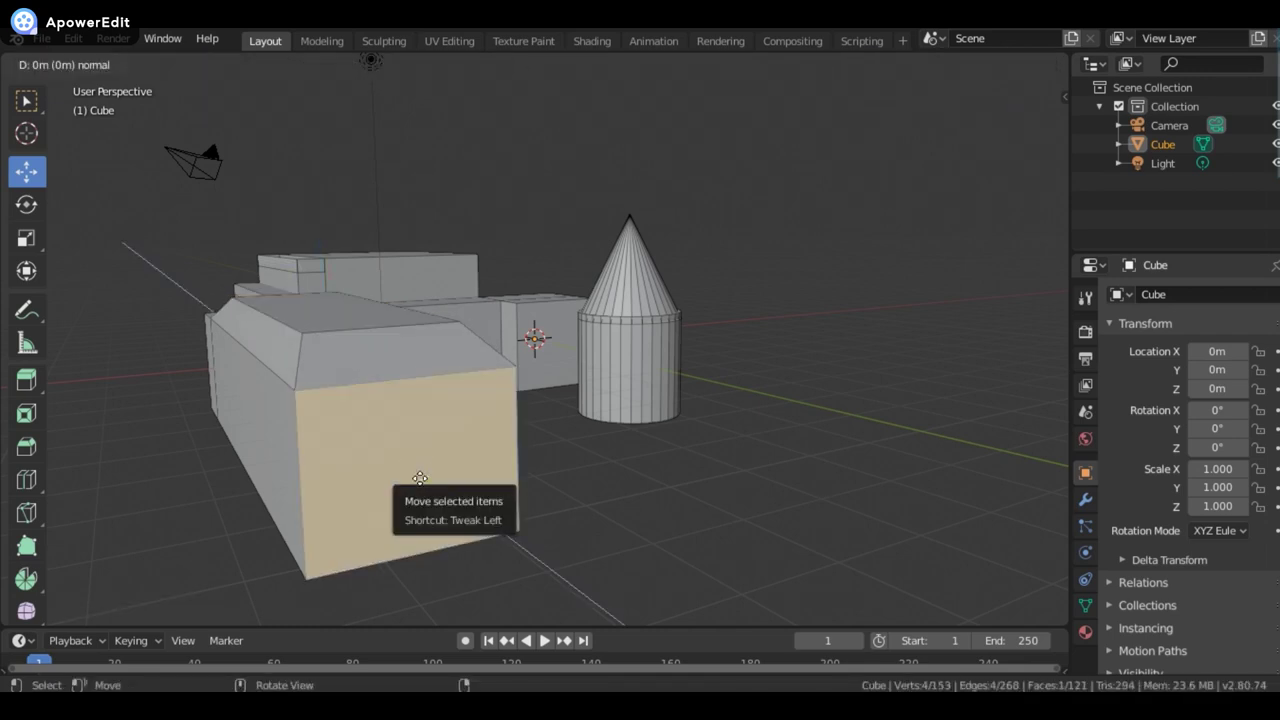
pyautogui.click(437, 502)
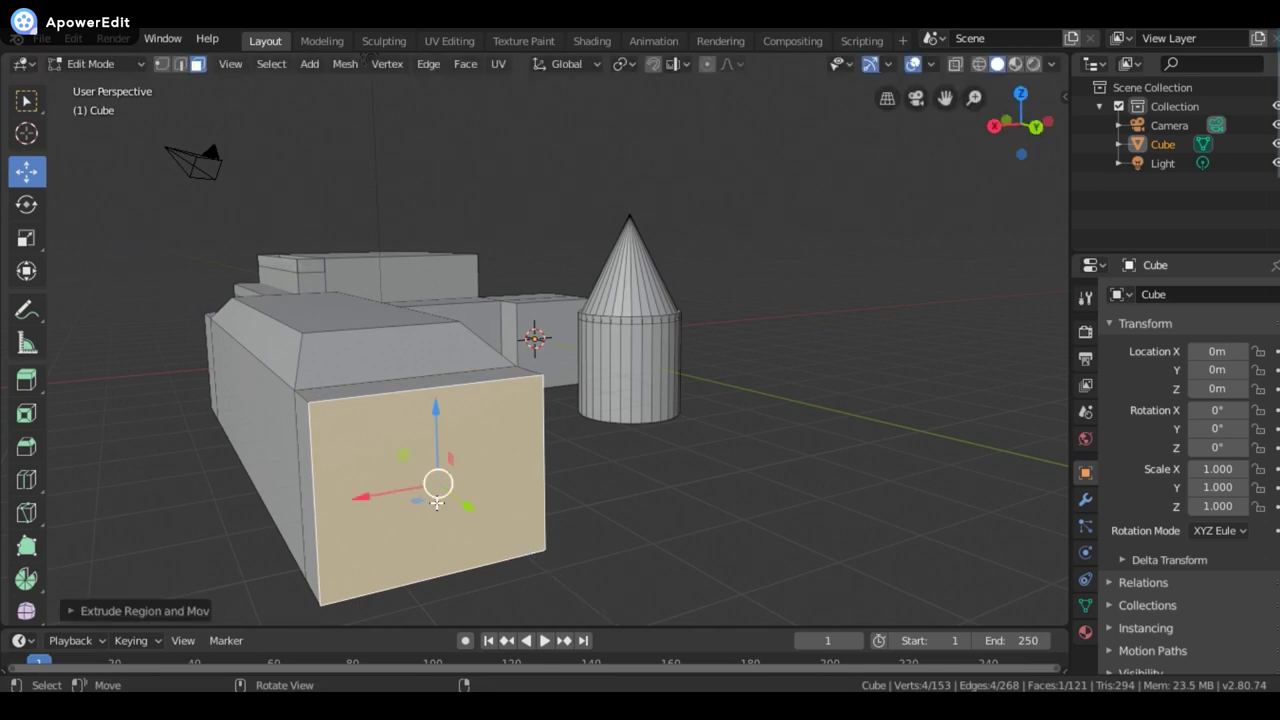
pyautogui.press('s')
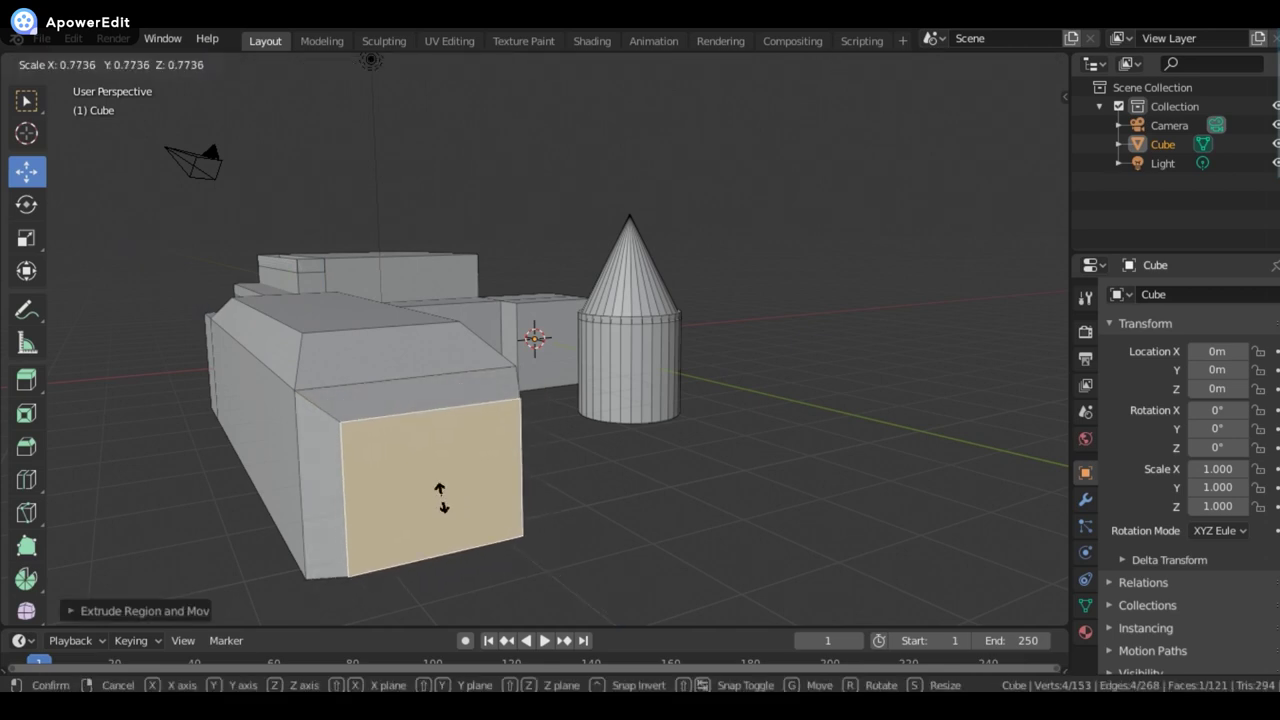
pyautogui.click(441, 497)
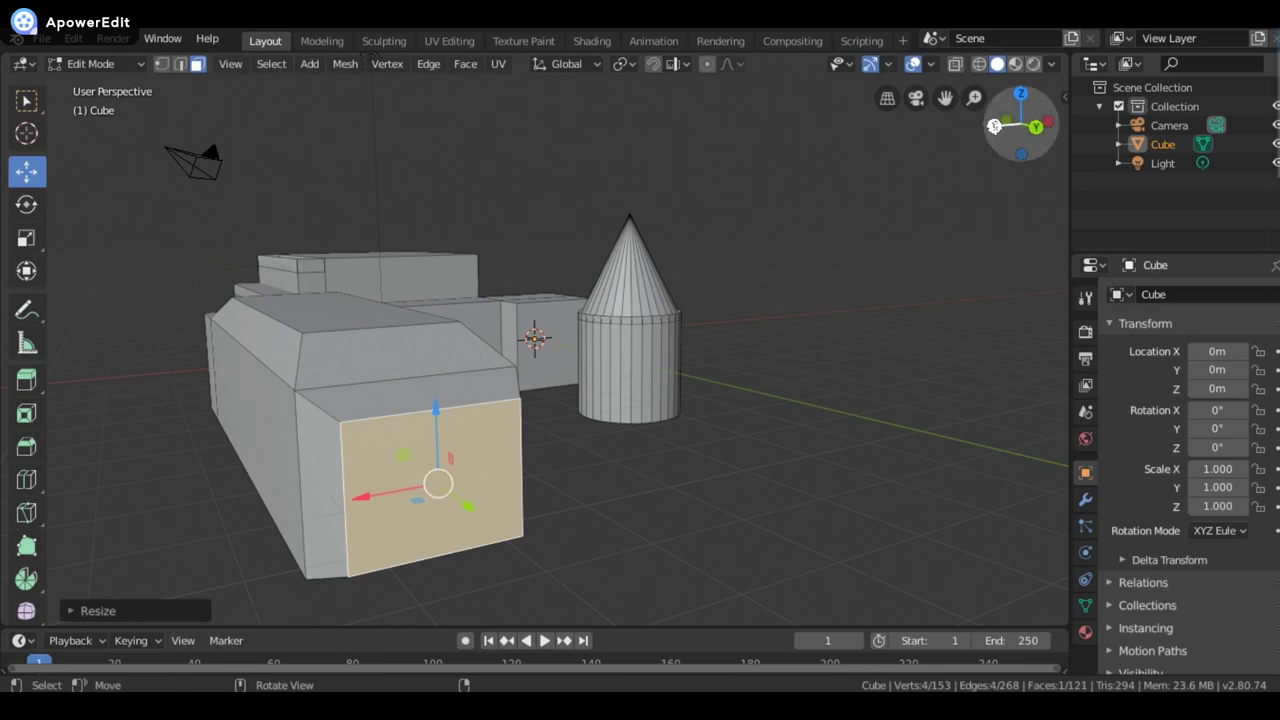
pyautogui.moveTo(994, 125)
pyautogui.mouseDown()
pyautogui.moveTo(1040, 128)
pyautogui.moveTo(1002, 126)
pyautogui.mouseUp()
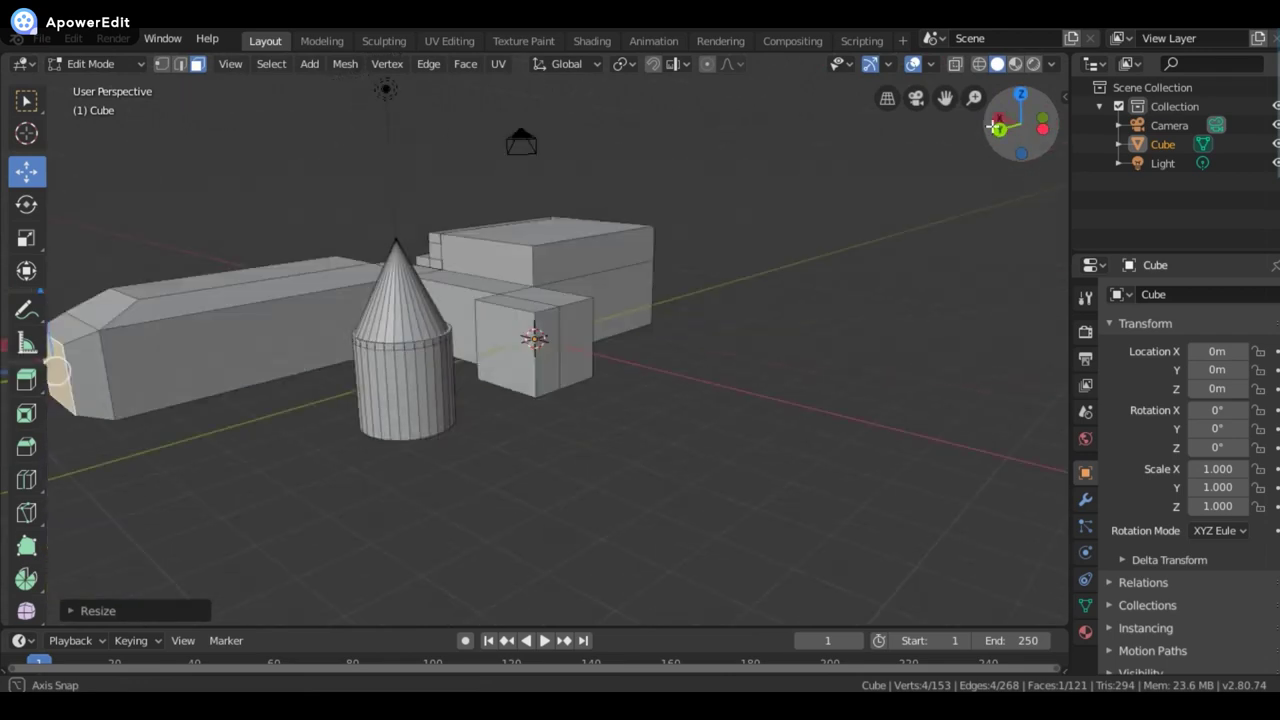
# - Extend the rear box's end face twice, then extrude a side face forward into an L-shaped wall
pyautogui.click(617, 293)
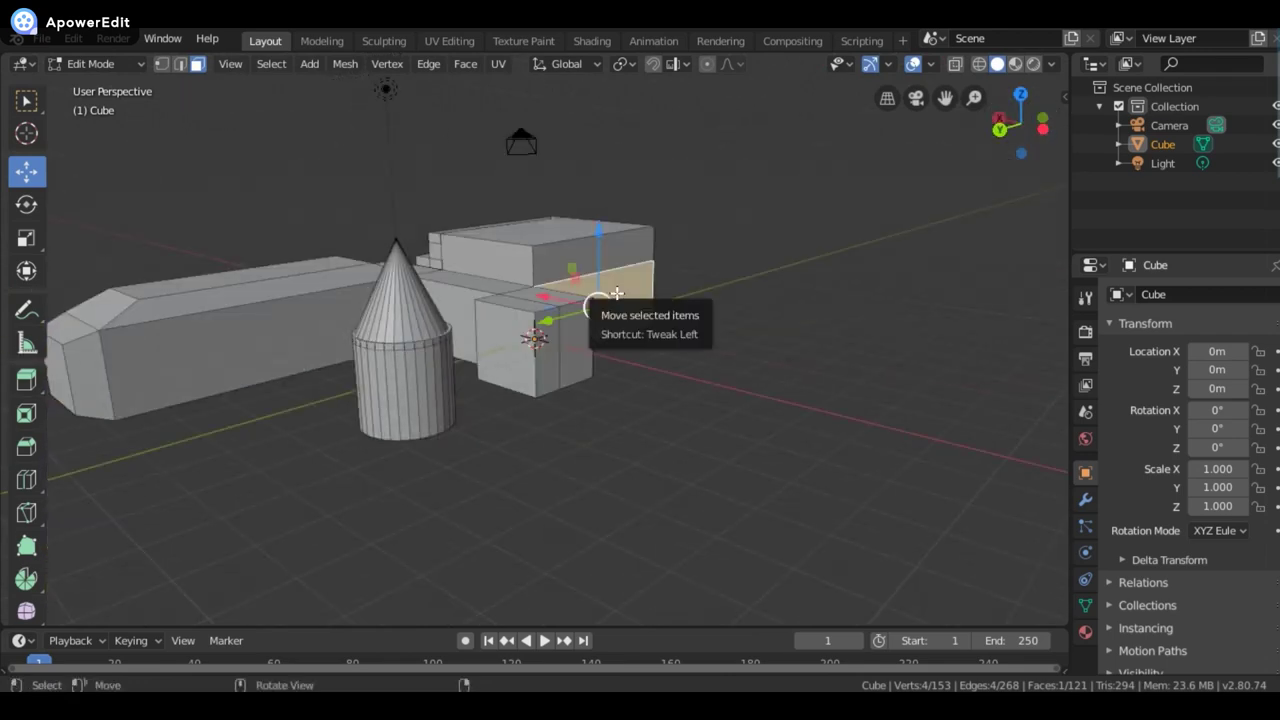
pyautogui.press('e')
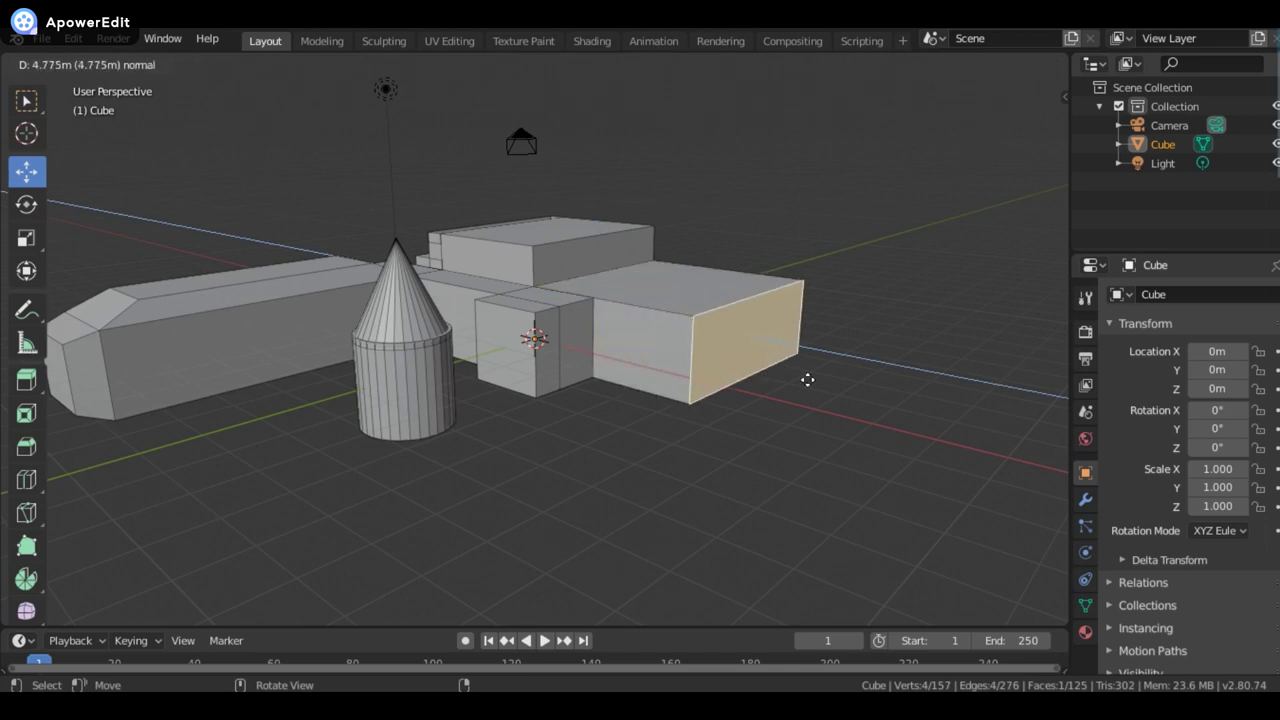
pyautogui.click(817, 383)
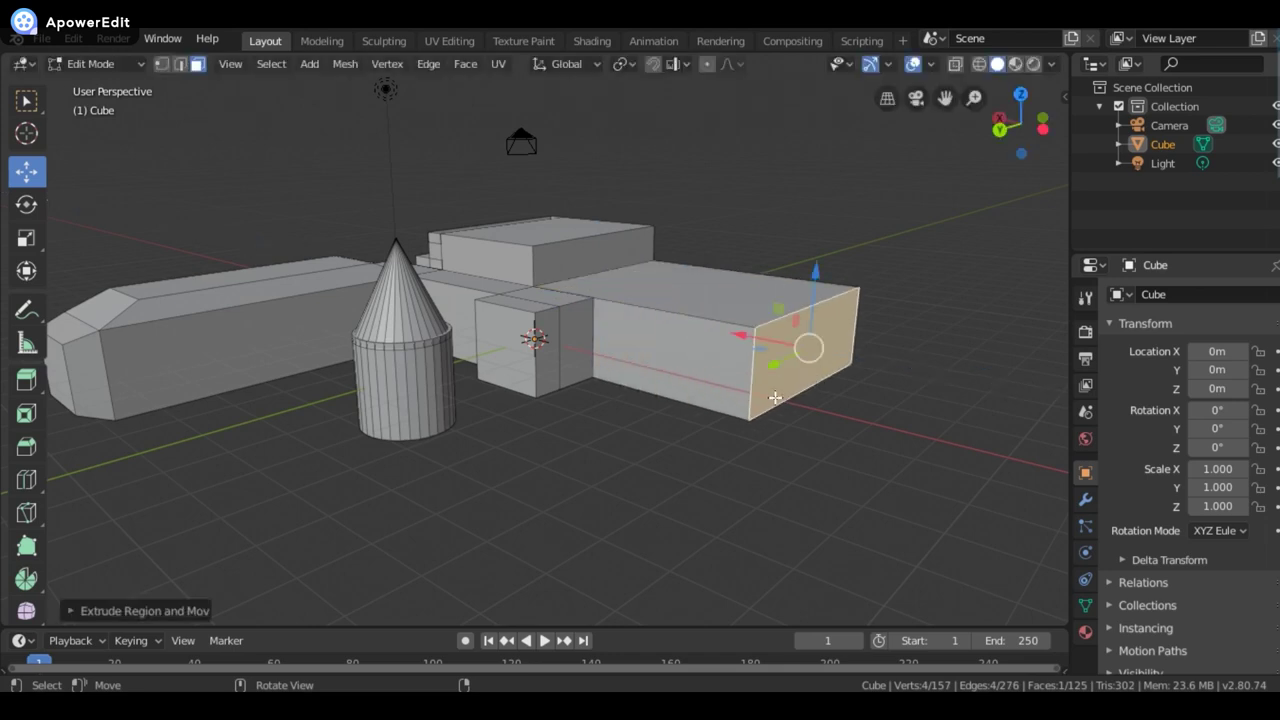
pyautogui.press('e')
pyautogui.click(886, 432)
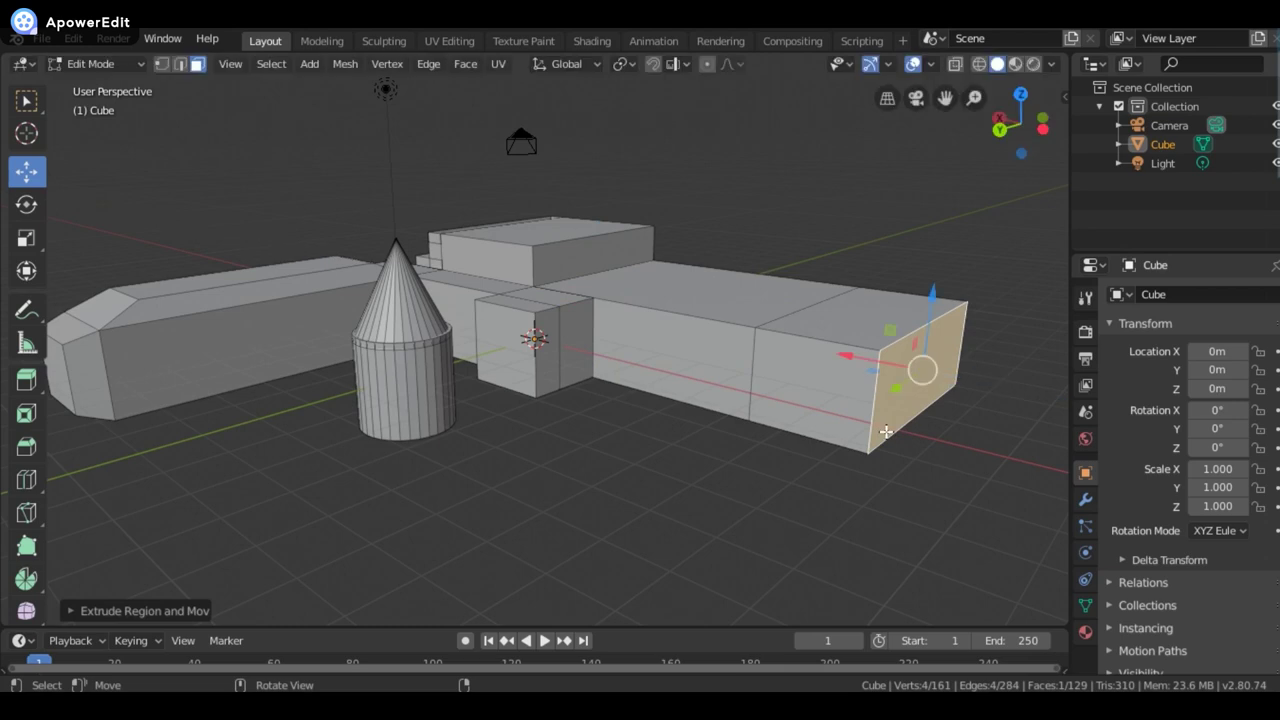
pyautogui.click(807, 388)
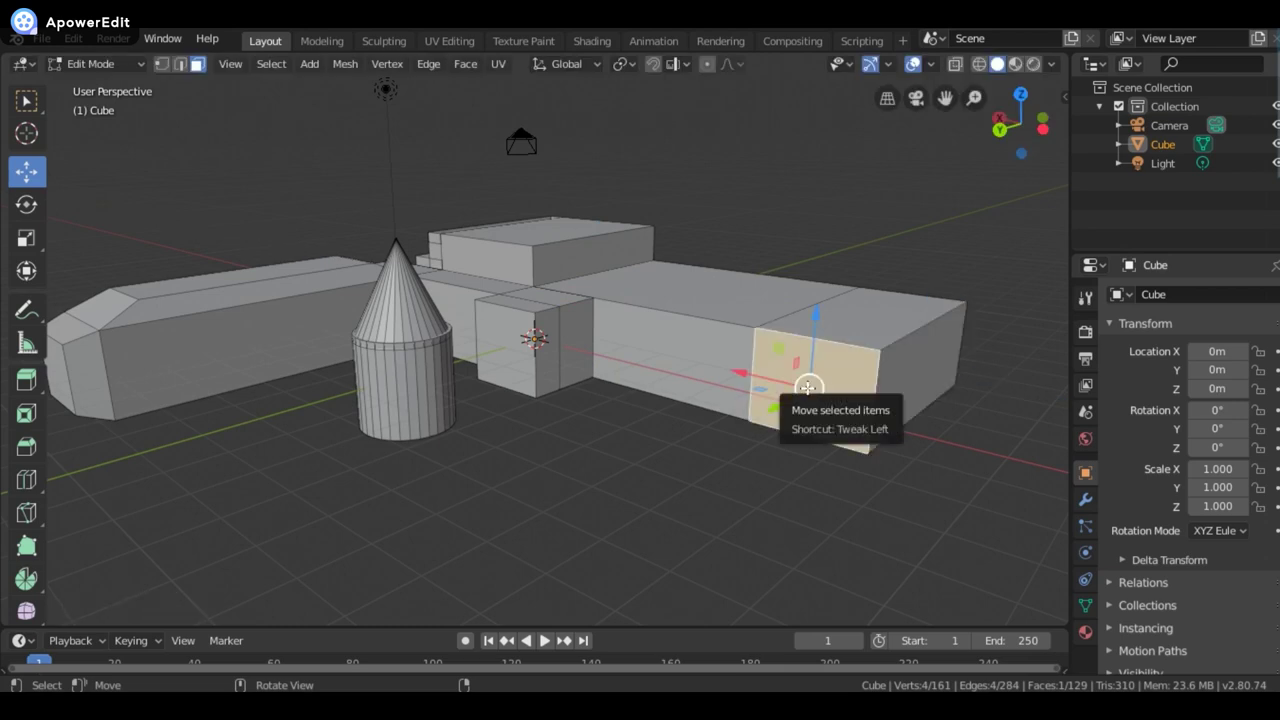
pyautogui.press('e')
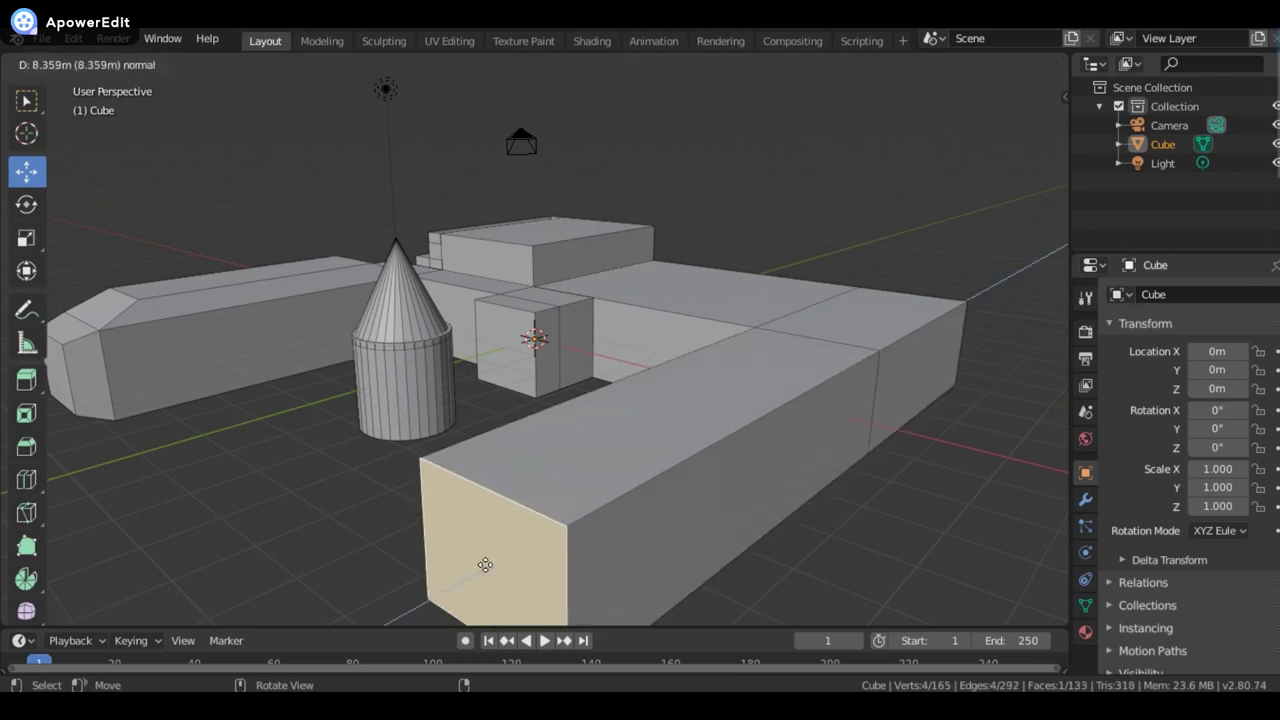
pyautogui.click(486, 566)
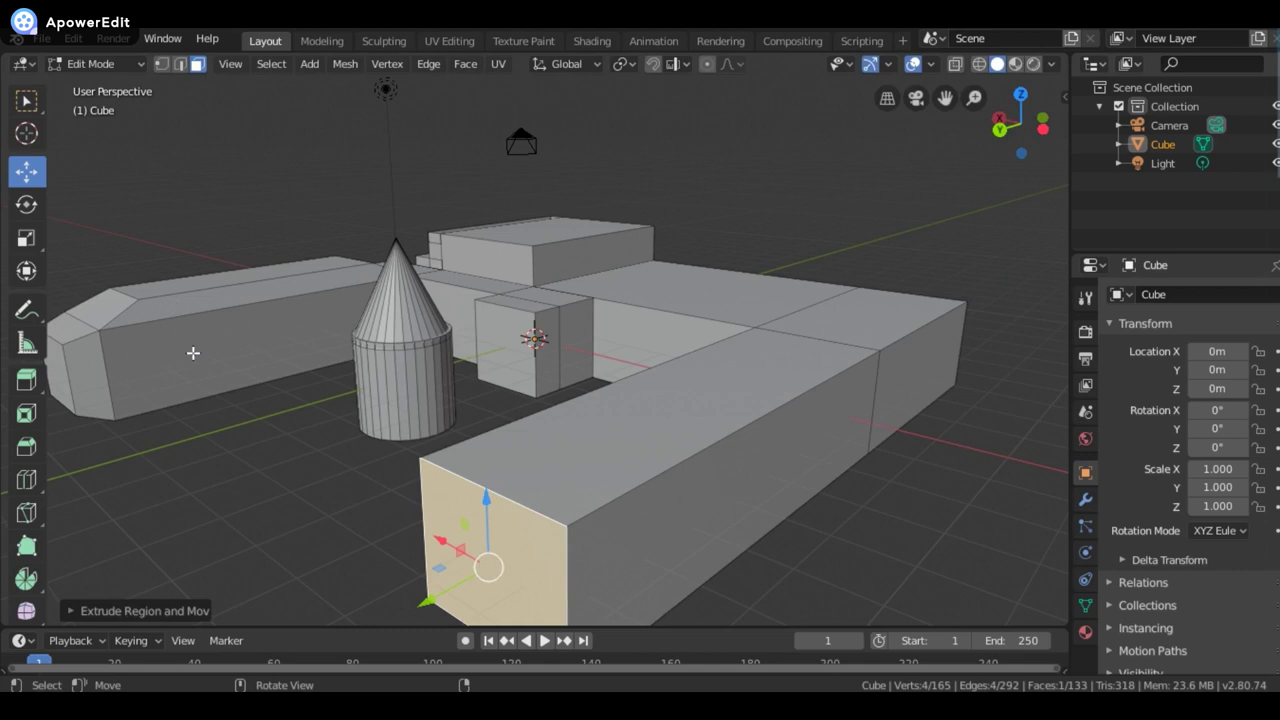
# - Extrude the long box's left end face inward into a shallow recess
pyautogui.click(95, 381)
pyautogui.press('e')
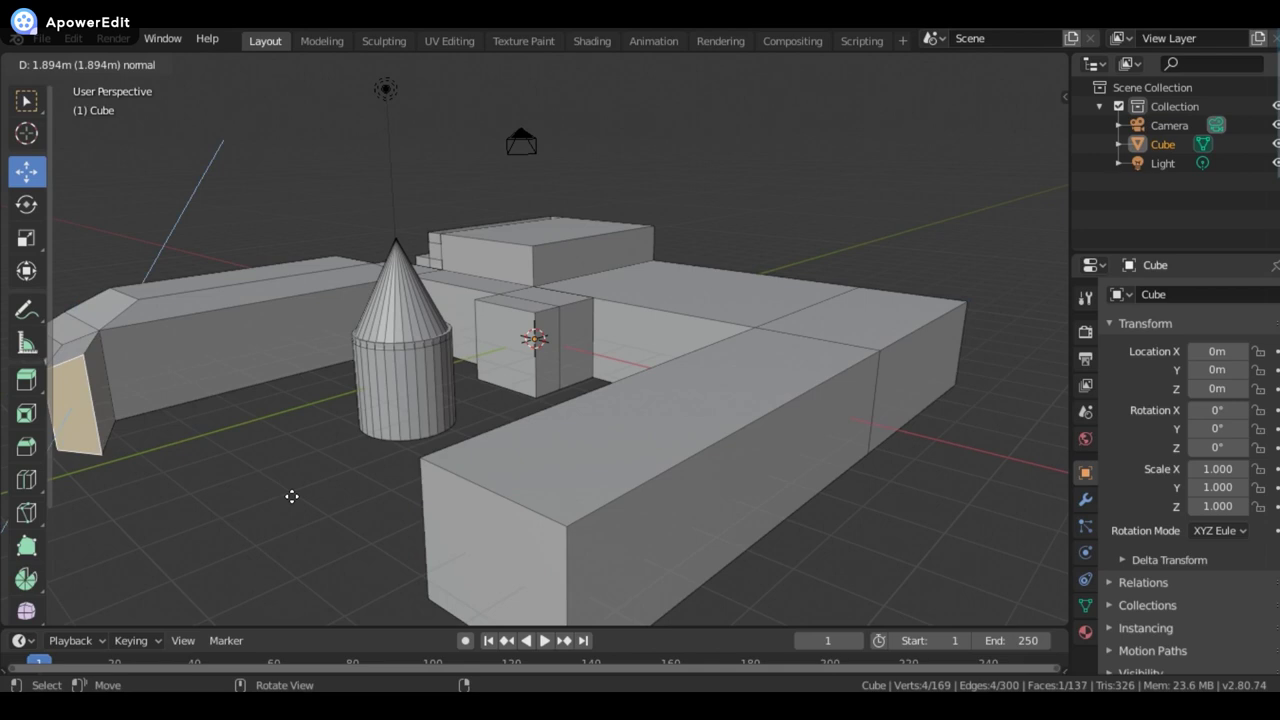
pyautogui.click(236, 407)
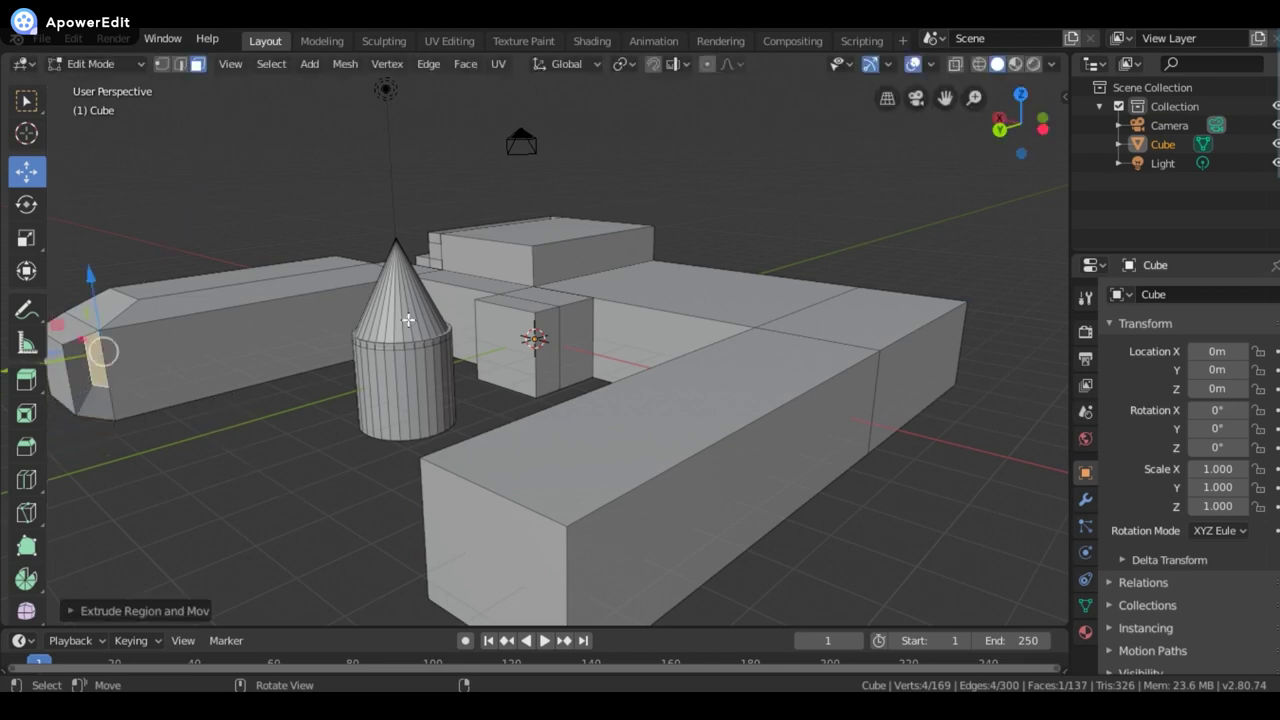
pyautogui.click(726, 284)
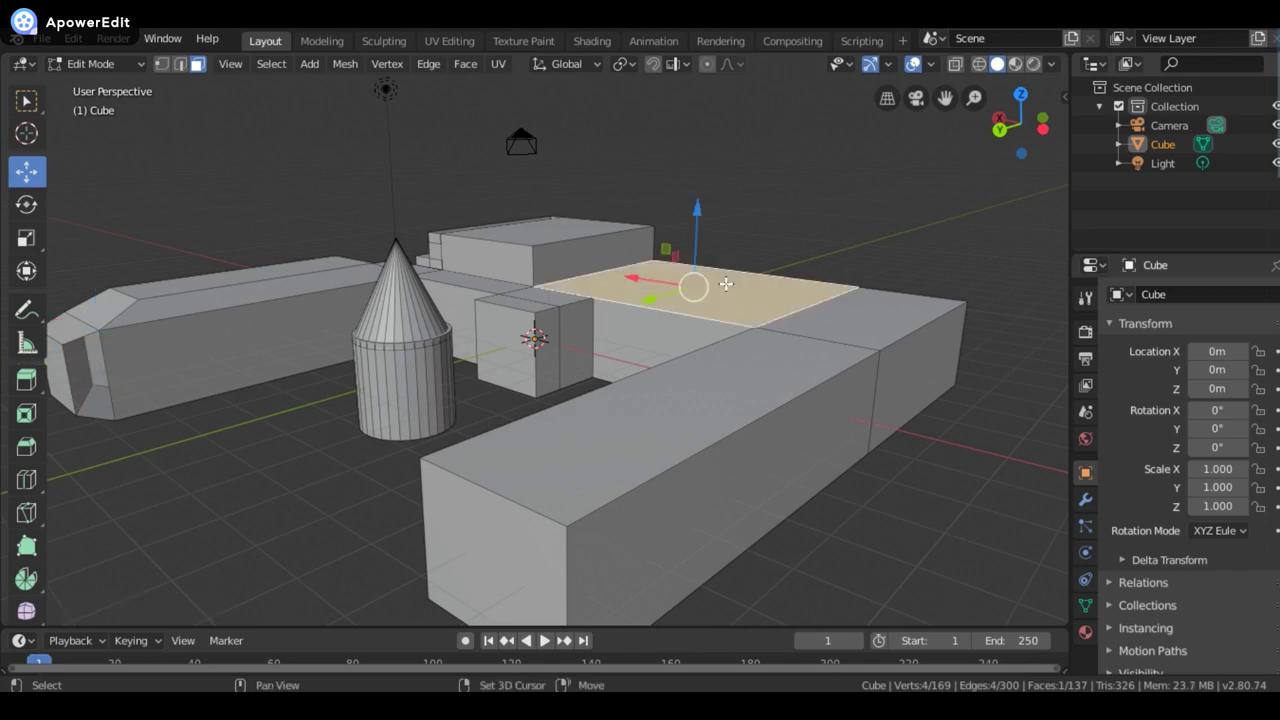
# - Add four more wall-top faces to the selection and extrude them all upward
pyautogui.keyDown('shift'); pyautogui.click(860, 336); pyautogui.keyUp('shift')
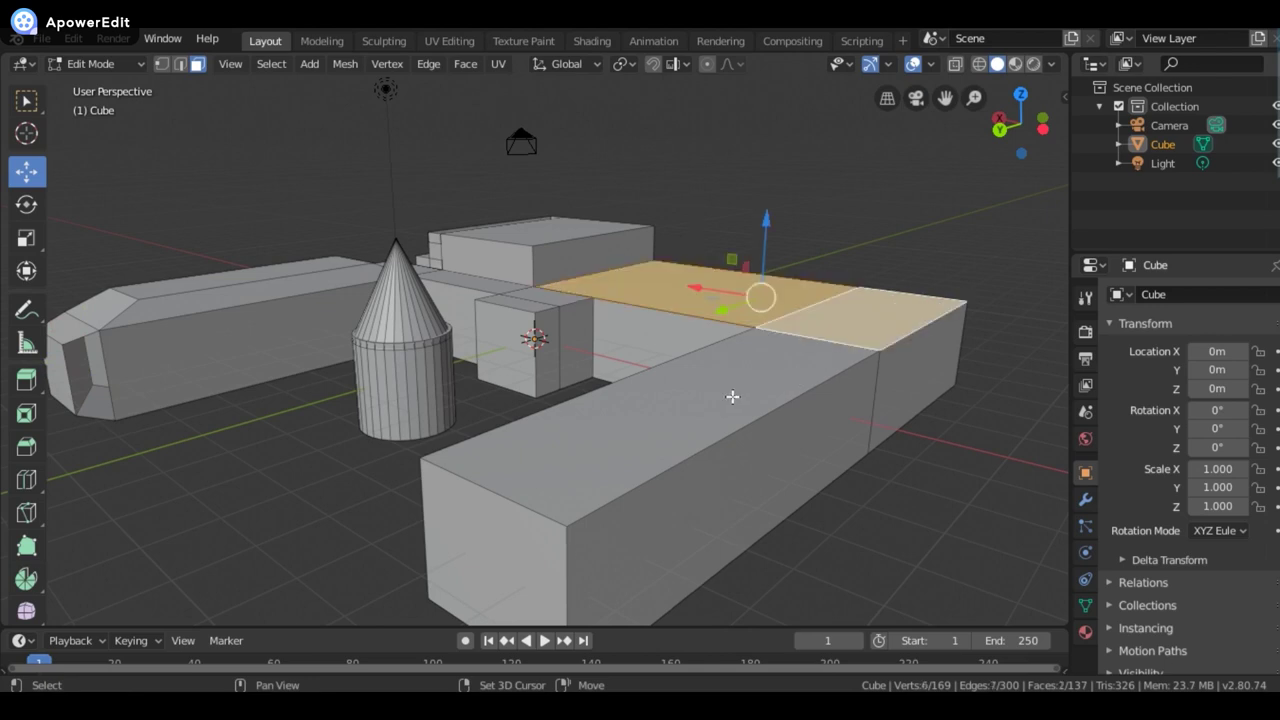
pyautogui.keyDown('shift'); pyautogui.click(732, 397); pyautogui.keyUp('shift')
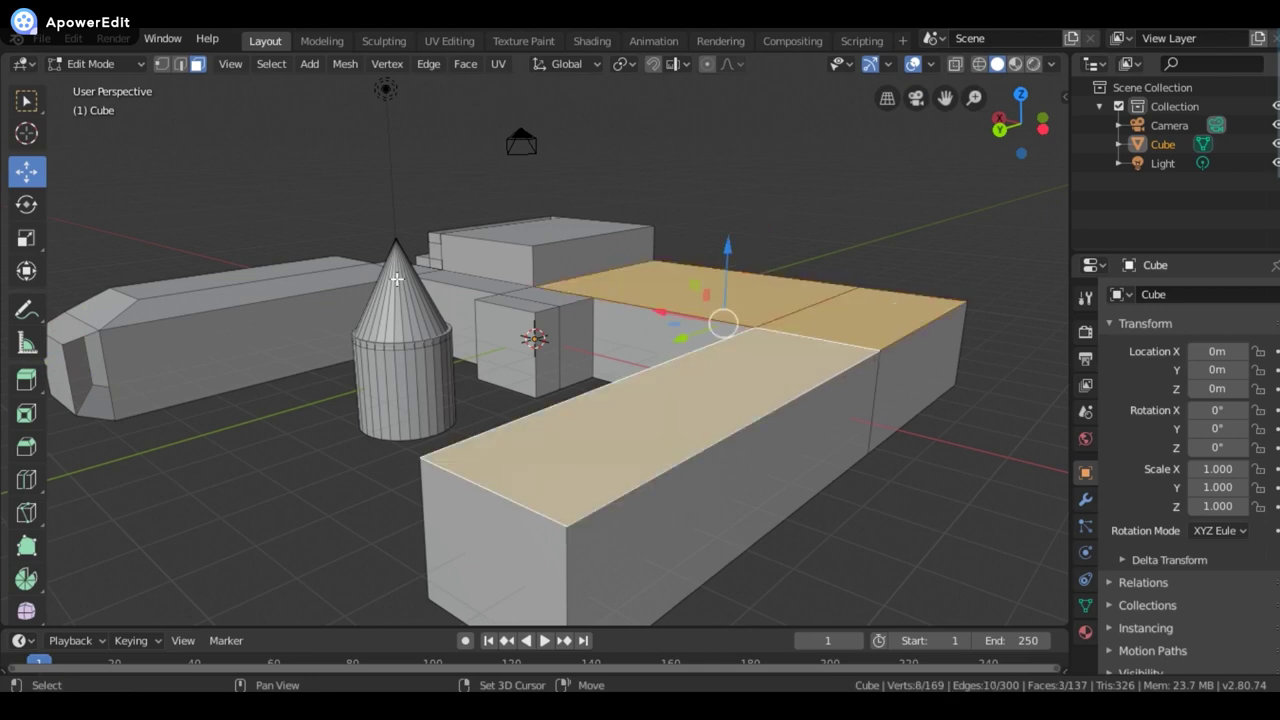
pyautogui.keyDown('shift'); pyautogui.click(235, 270); pyautogui.keyUp('shift')
pyautogui.keyDown('shift'); pyautogui.click(521, 235); pyautogui.keyUp('shift')
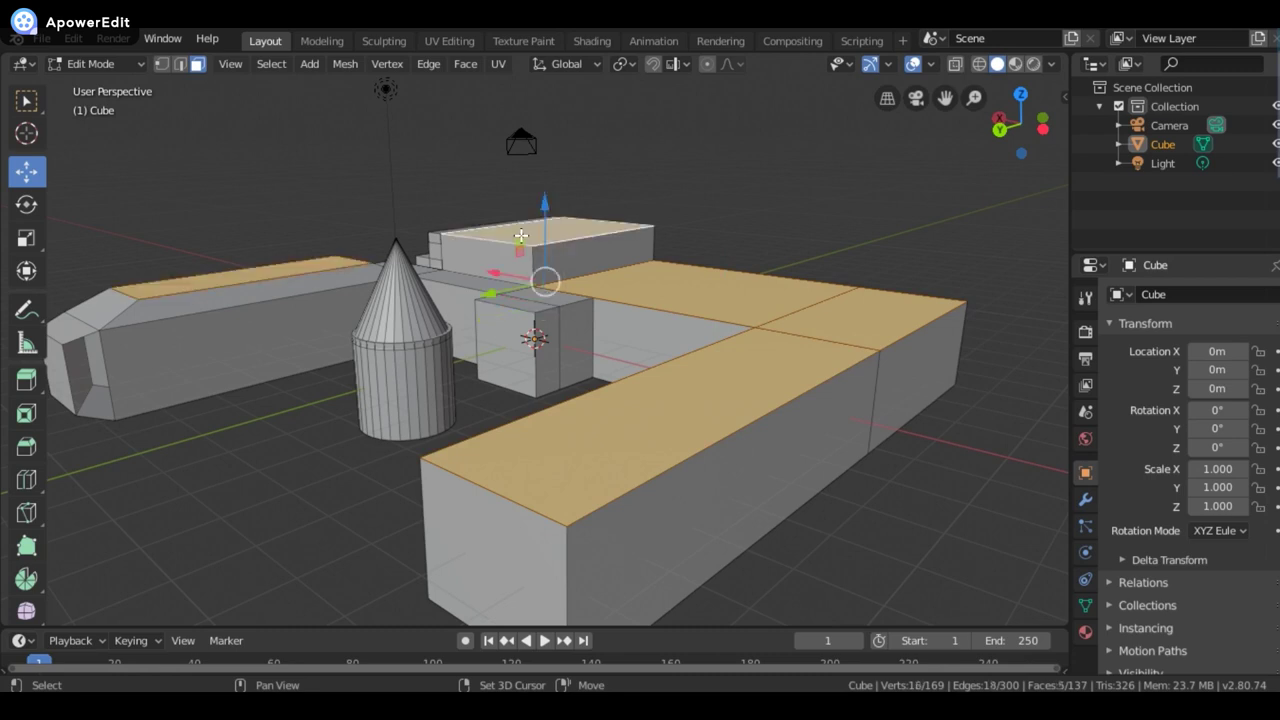
pyautogui.press('e')
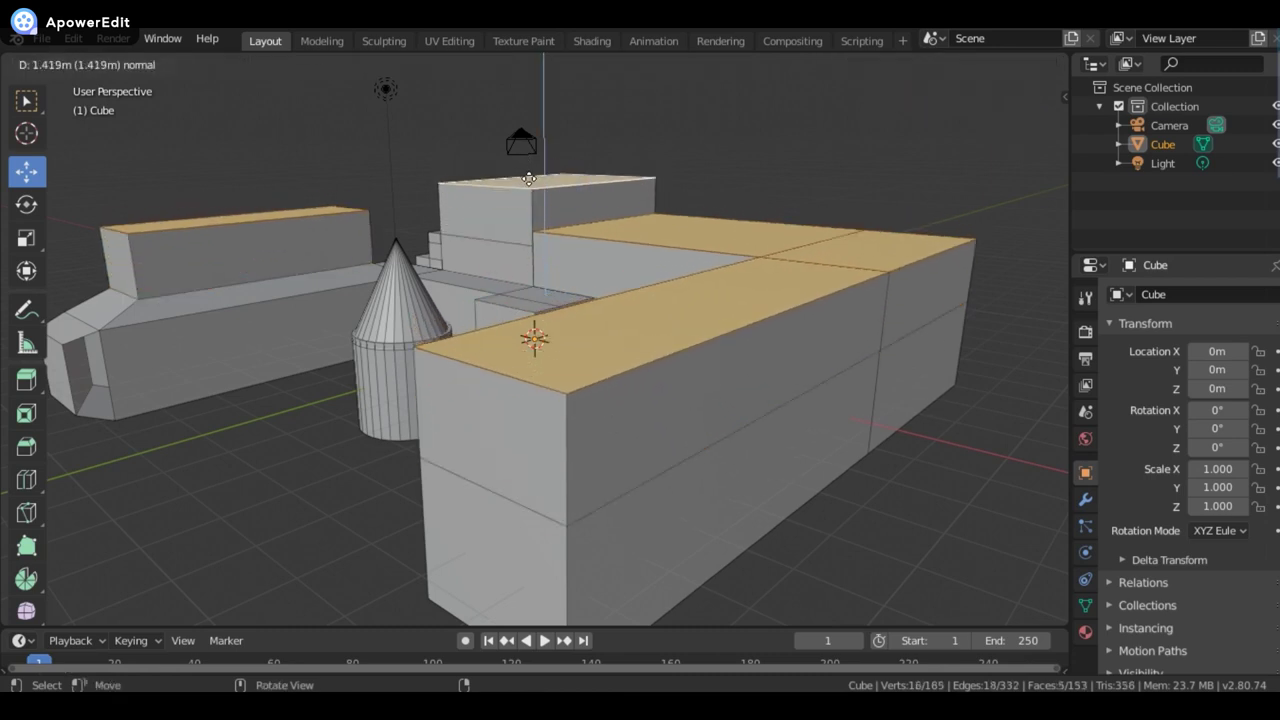
pyautogui.click(531, 196)
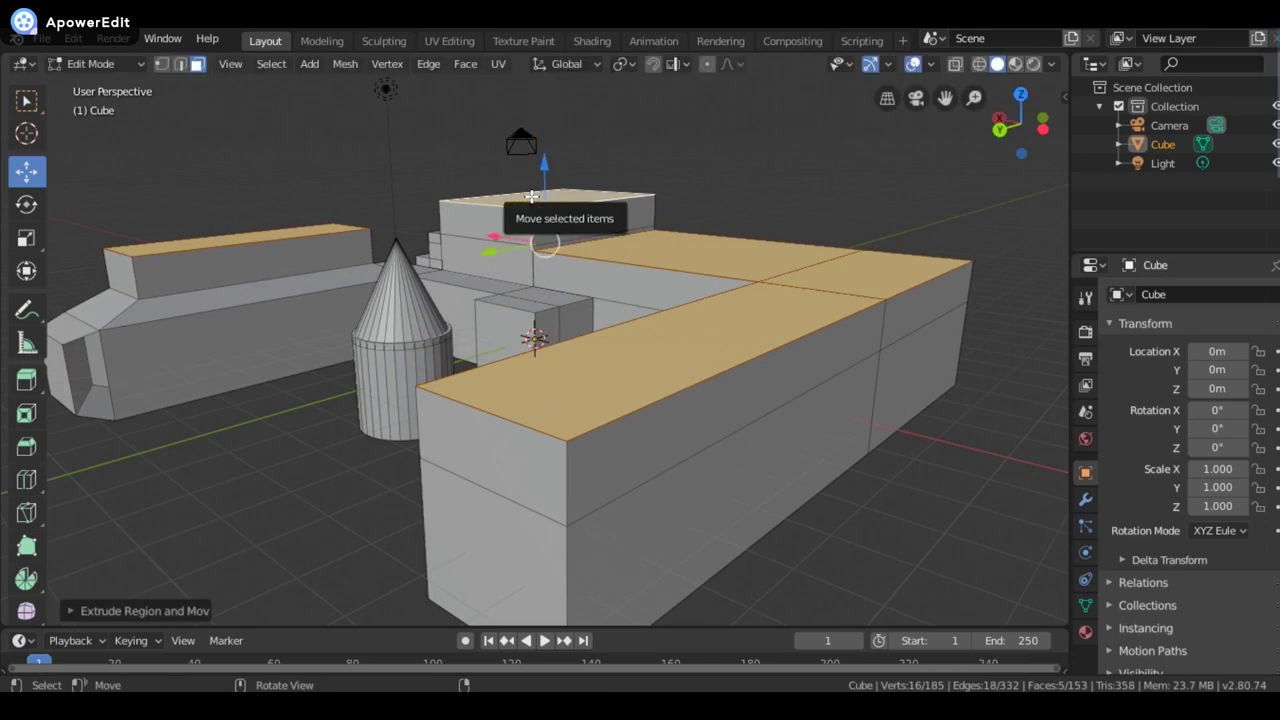
# - Extrude the wall tops into a second, taller layer, then a final layer sunk 0.4664 m down
pyautogui.press('e')
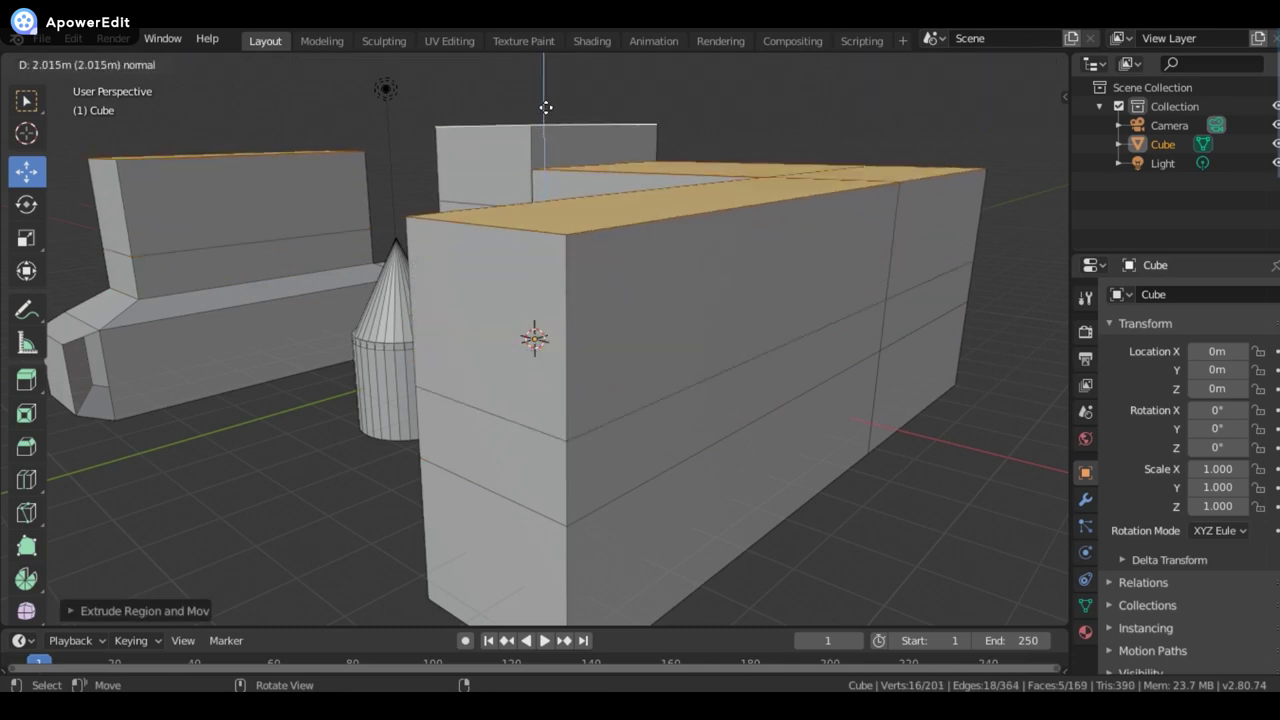
pyautogui.click(545, 109)
pyautogui.press('e')
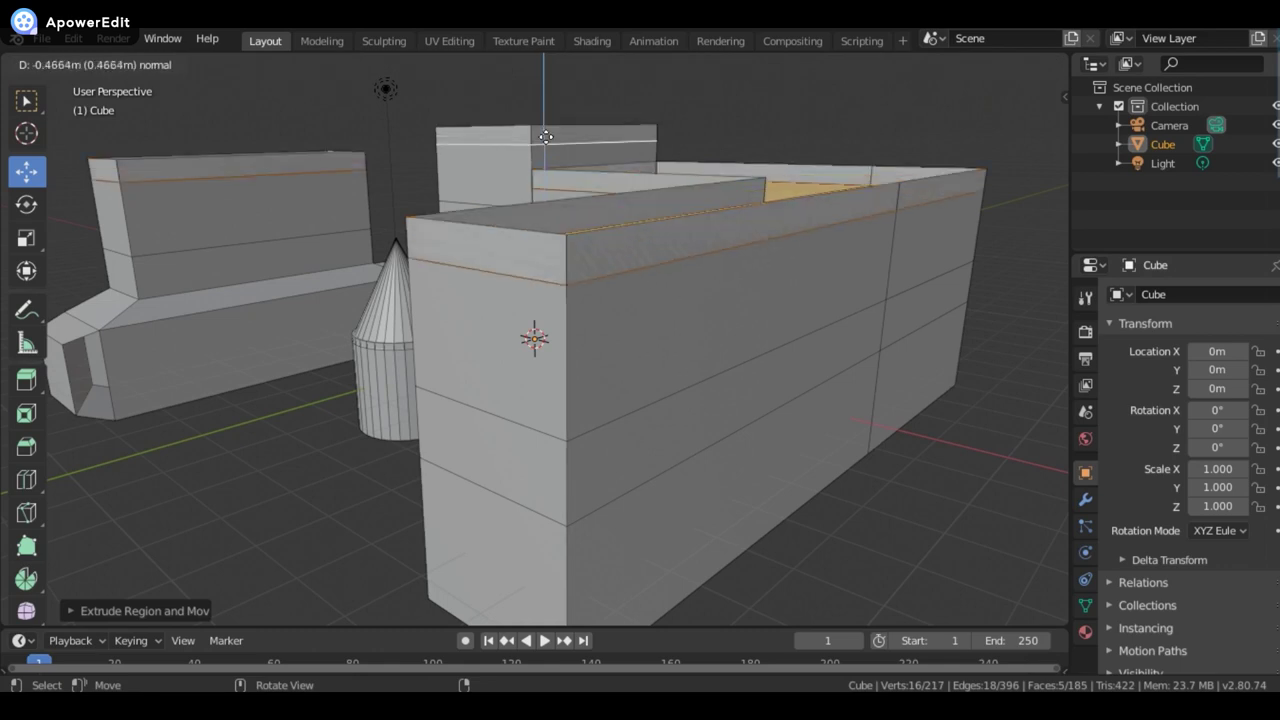
pyautogui.click(549, 143)
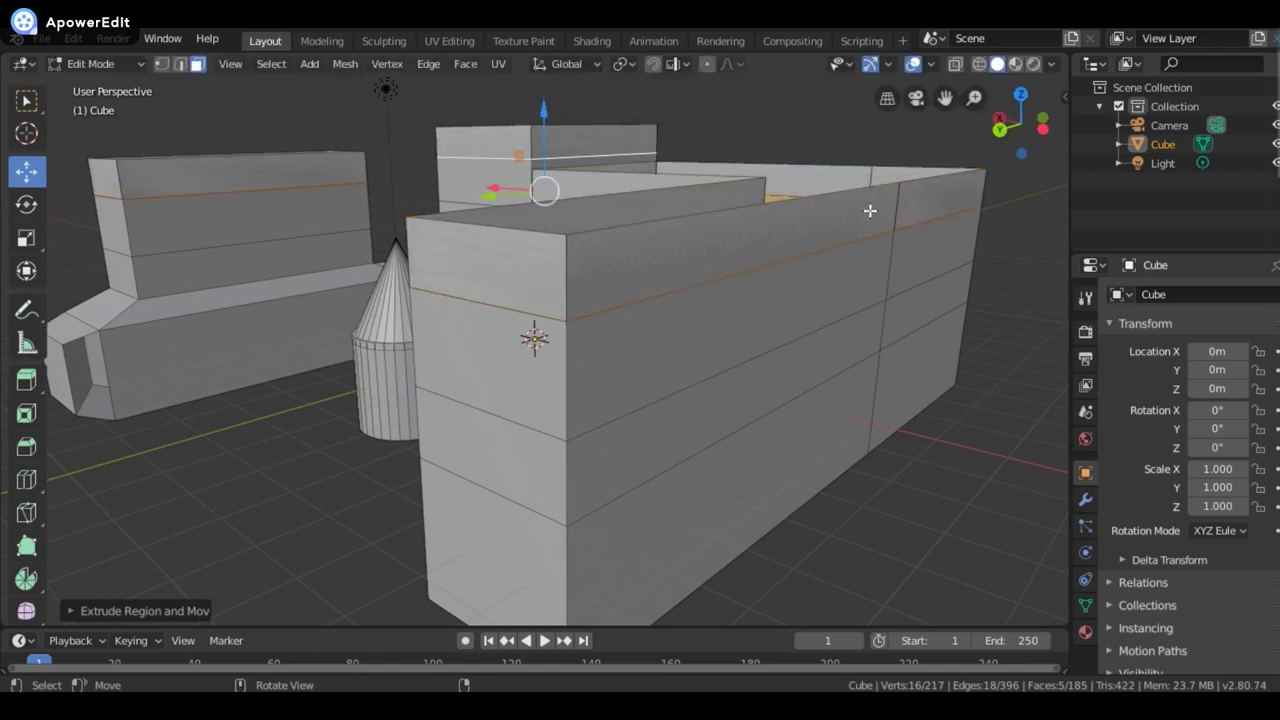
pyautogui.moveTo(1020, 125); pyautogui.dragTo(990, 190)
pyautogui.moveTo(1020, 125)
pyautogui.mouseDown()
pyautogui.moveTo(1025, 110)
pyautogui.moveTo(1020, 130)
pyautogui.mouseUp()
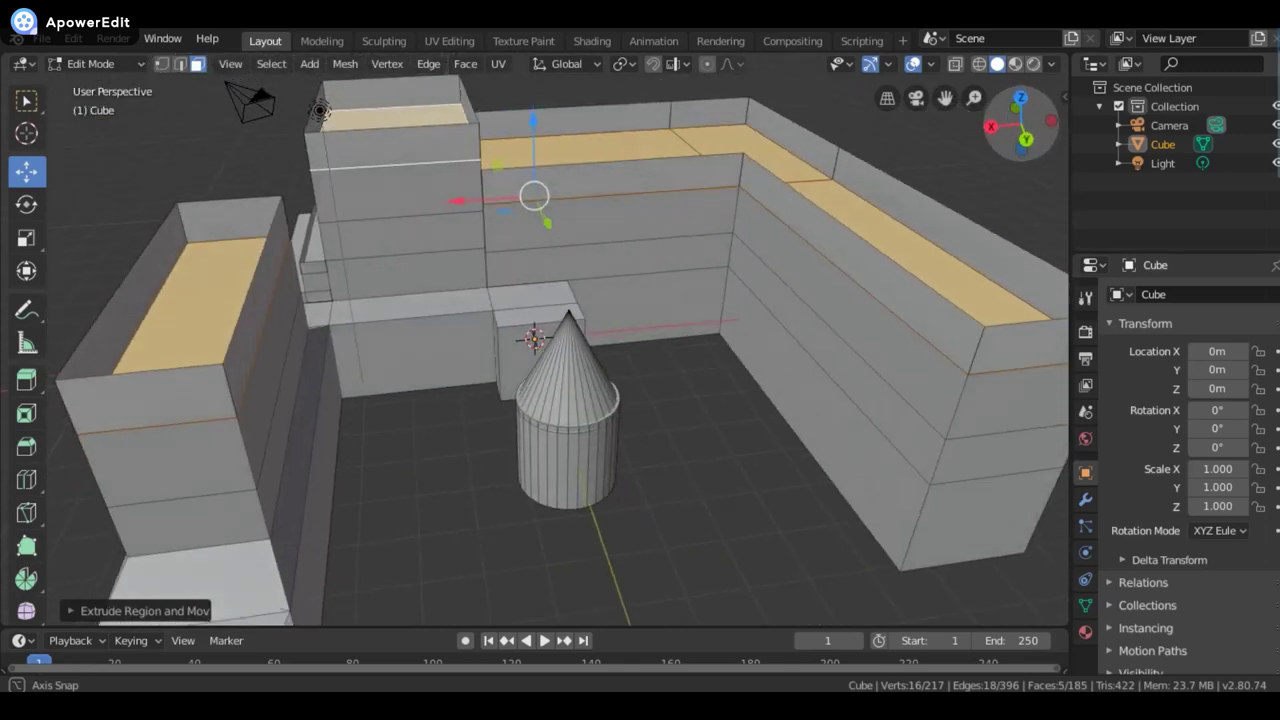
# - Extrude the left wall block's inner side face out 0.1552 m into a thin strip
pyautogui.click(254, 308)
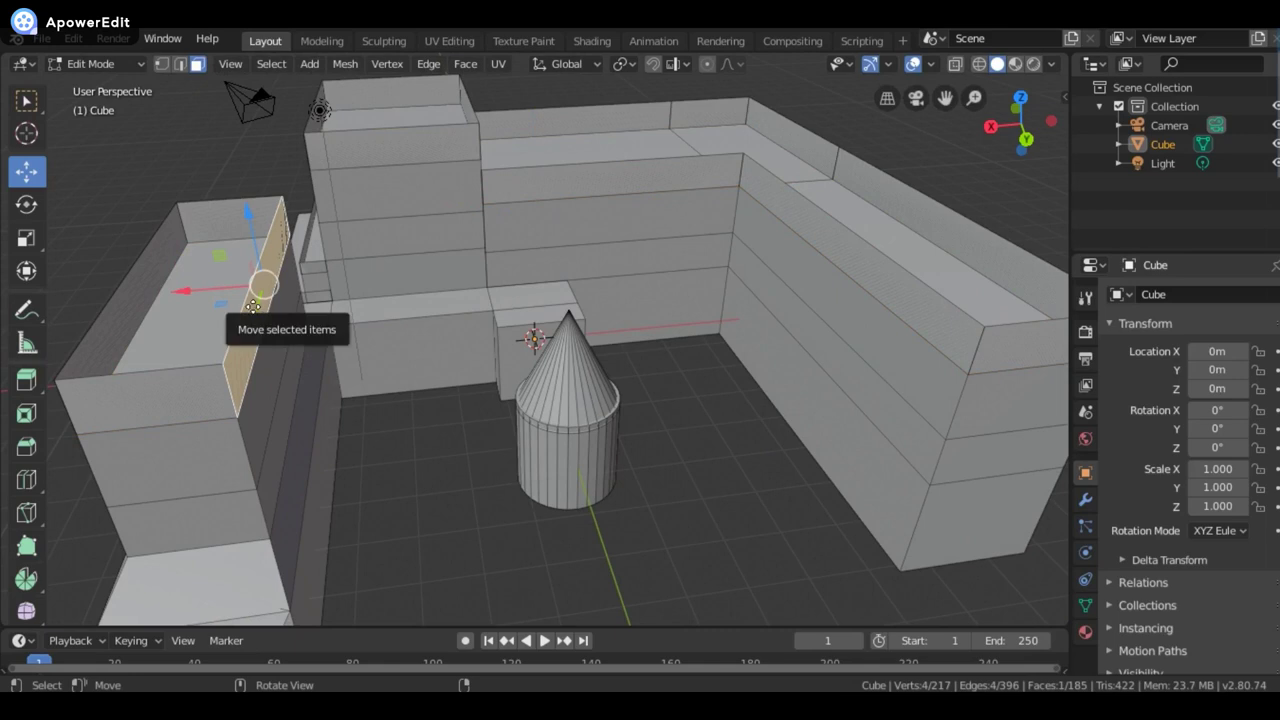
pyautogui.press('e')
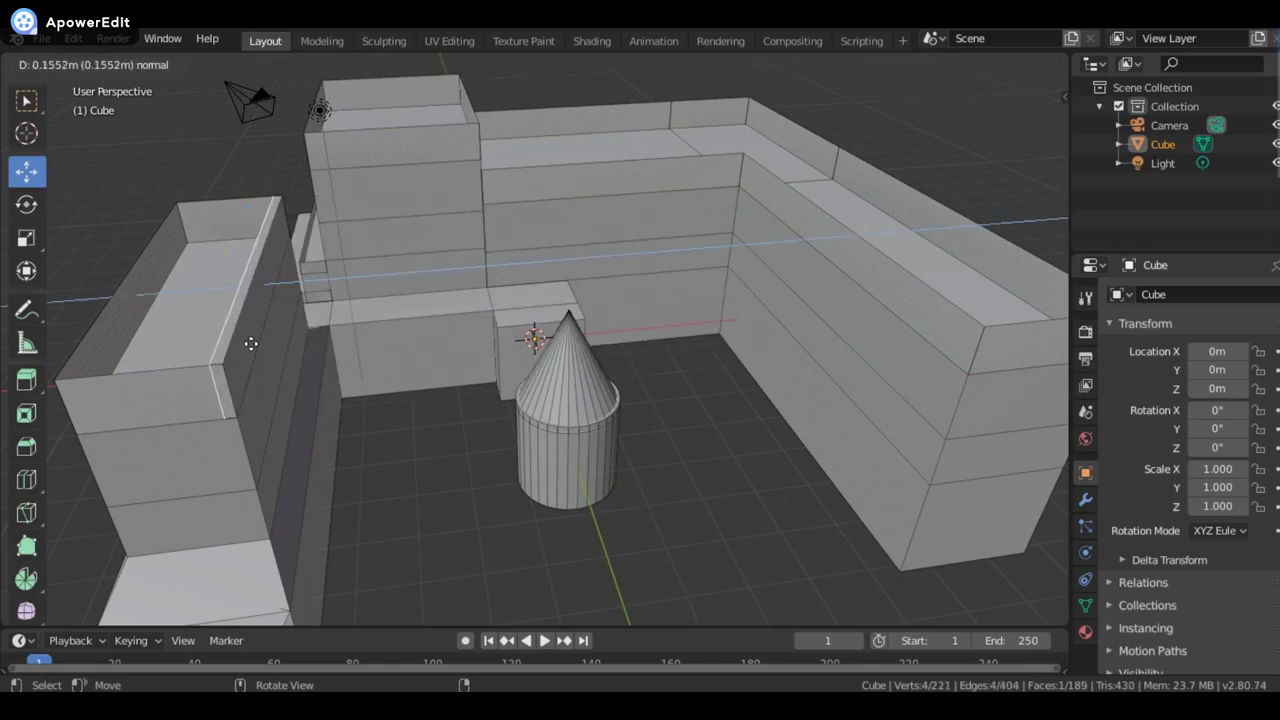
pyautogui.click(284, 351)
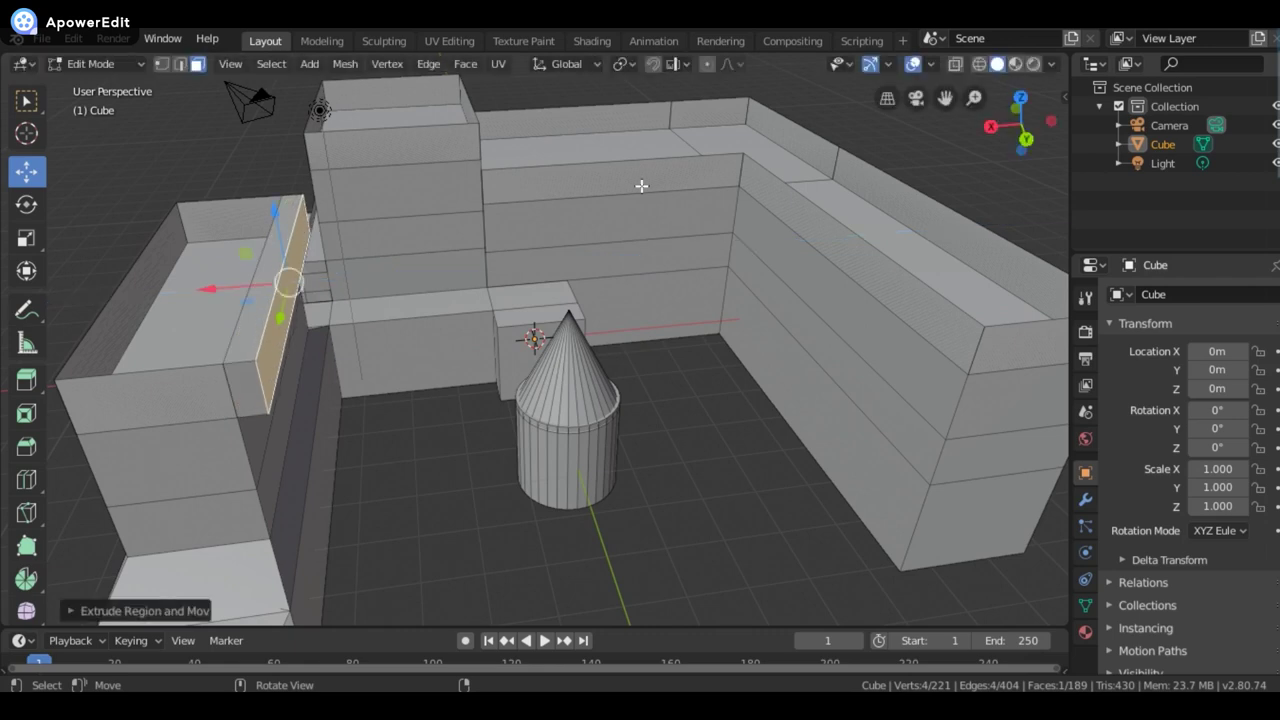
pyautogui.moveTo(1025, 140)
pyautogui.mouseDown()
pyautogui.moveTo(1018, 132)
pyautogui.moveTo(1028, 144)
pyautogui.mouseUp()
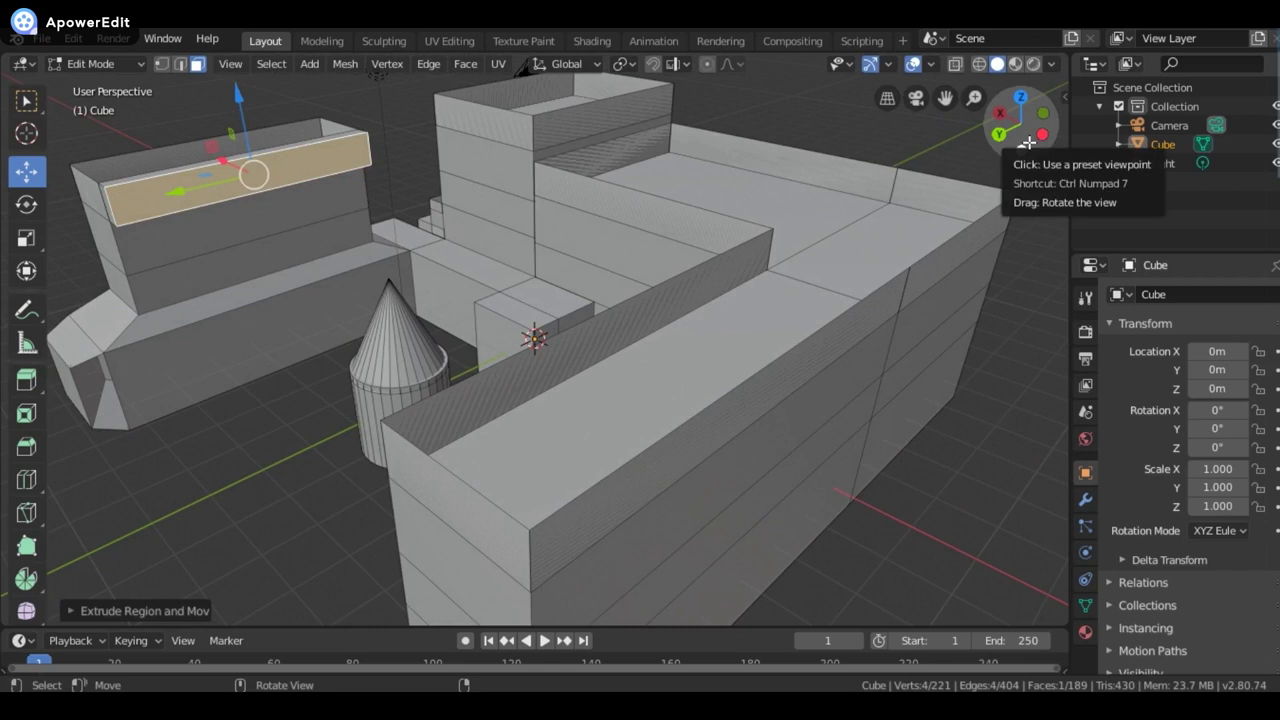
pyautogui.press('ctrl')
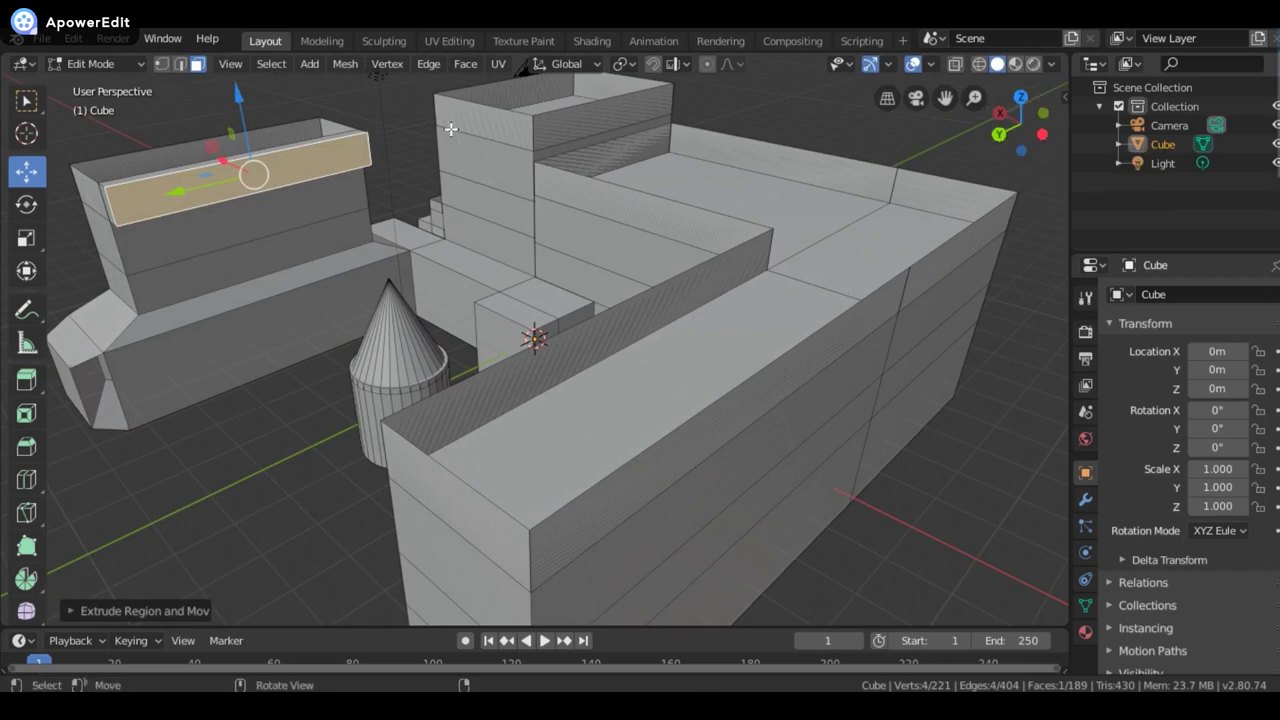
pyautogui.press('ctrl')
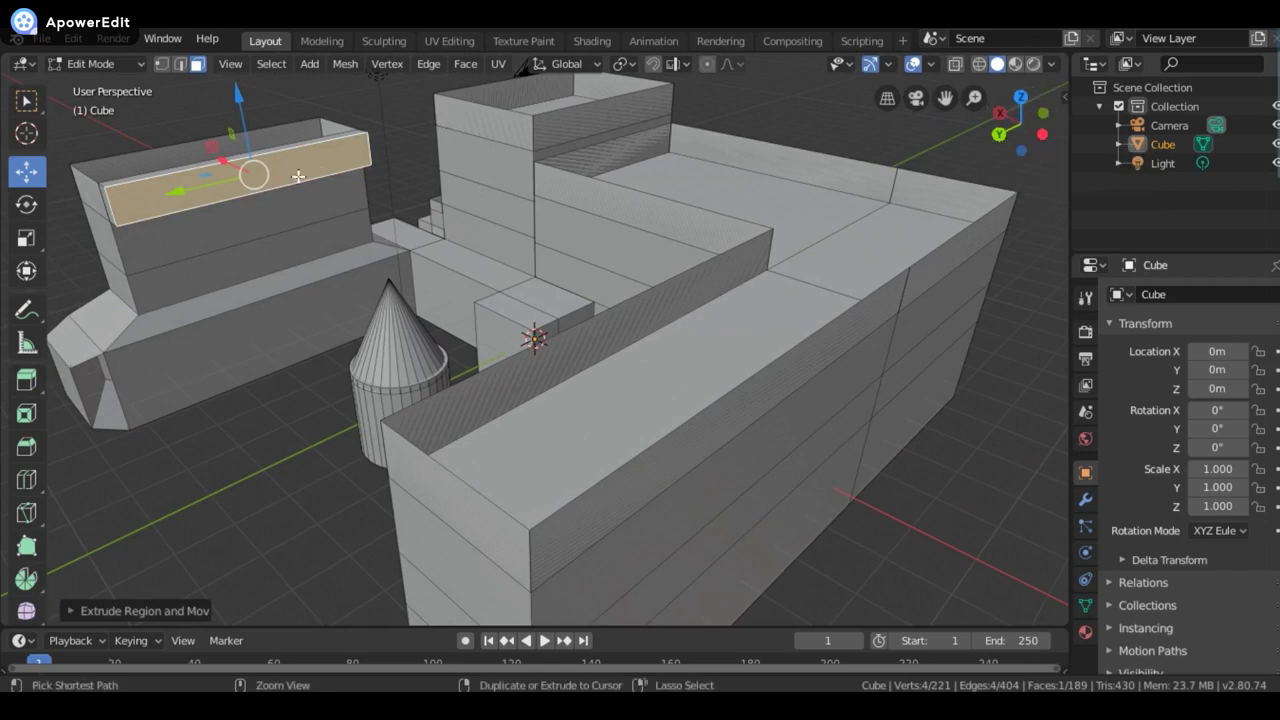
pyautogui.hotkey('ctrl', 'r')
# - Add two vertical loop cuts to the left wall block, sliding the second near its left end
pyautogui.click(298, 176)
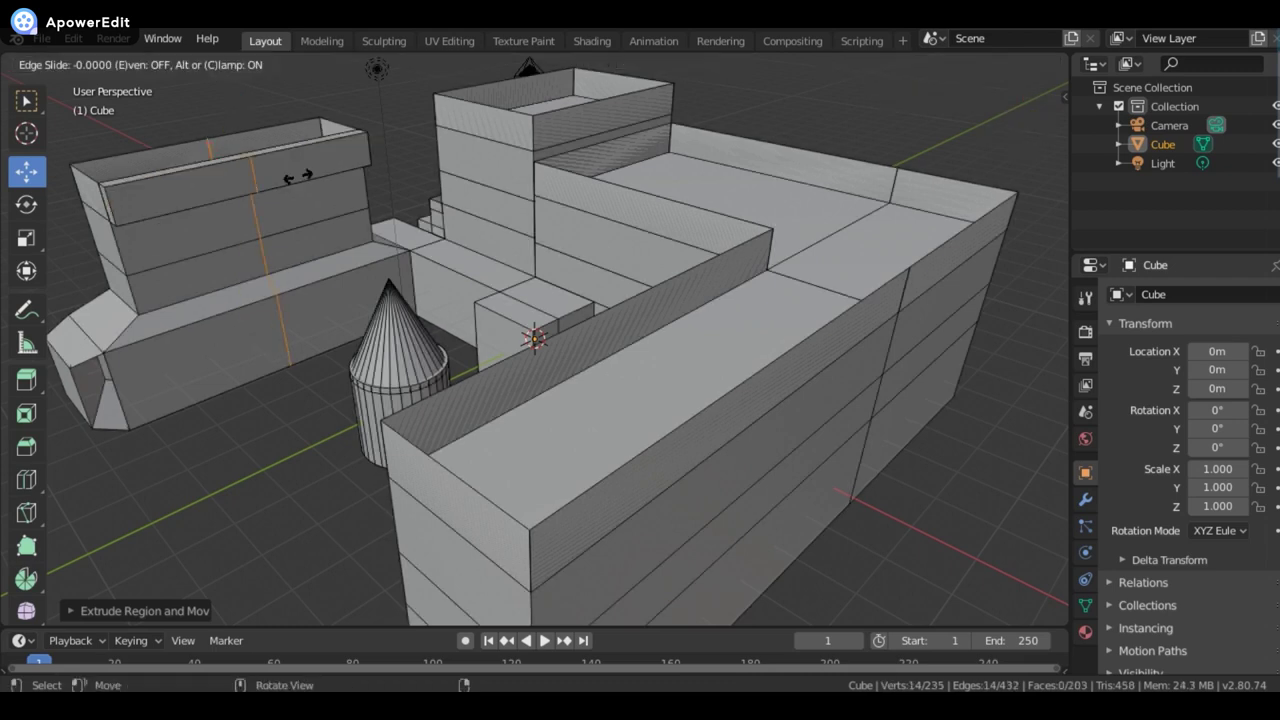
pyautogui.click(386, 155)
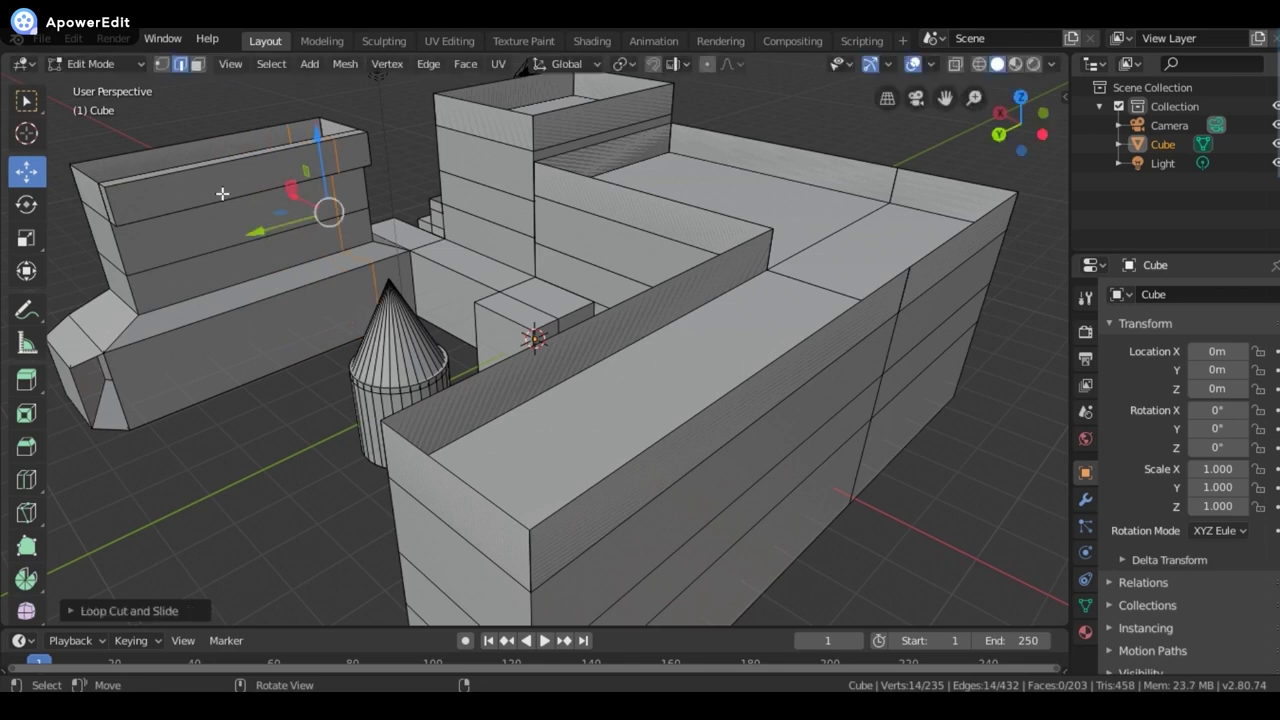
pyautogui.press('ctrl')
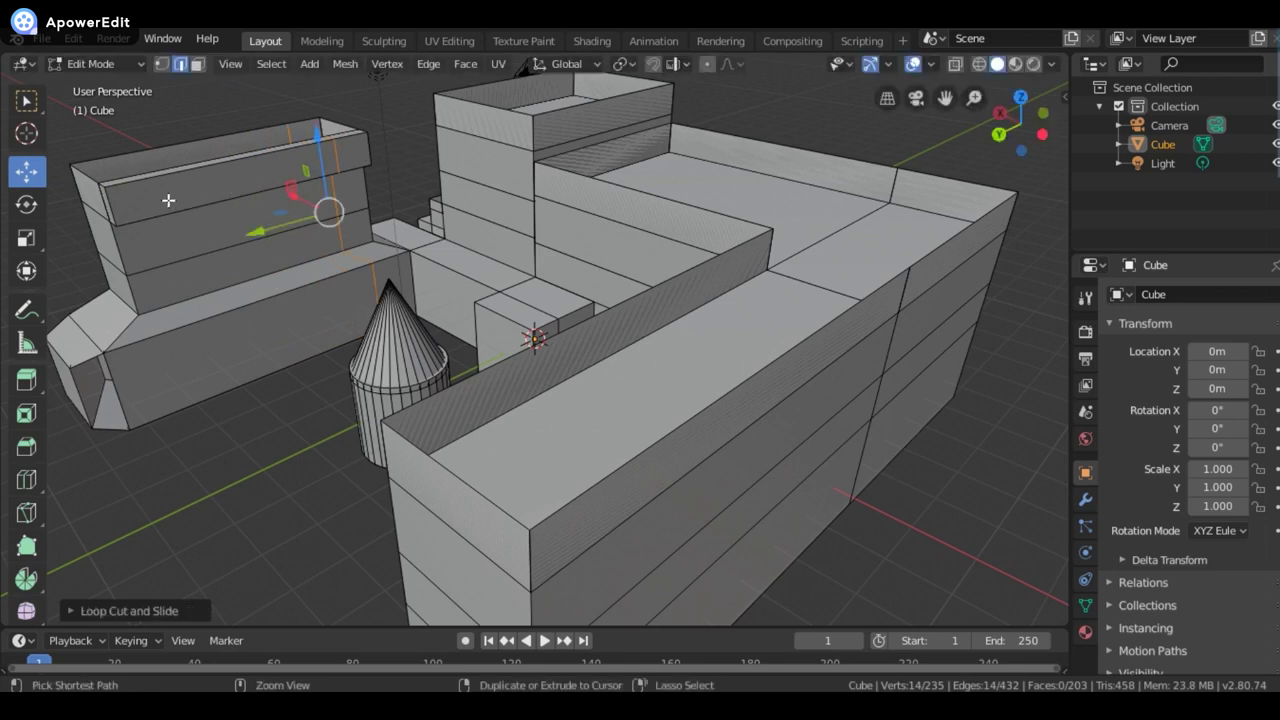
pyautogui.hotkey('ctrl', 'r')
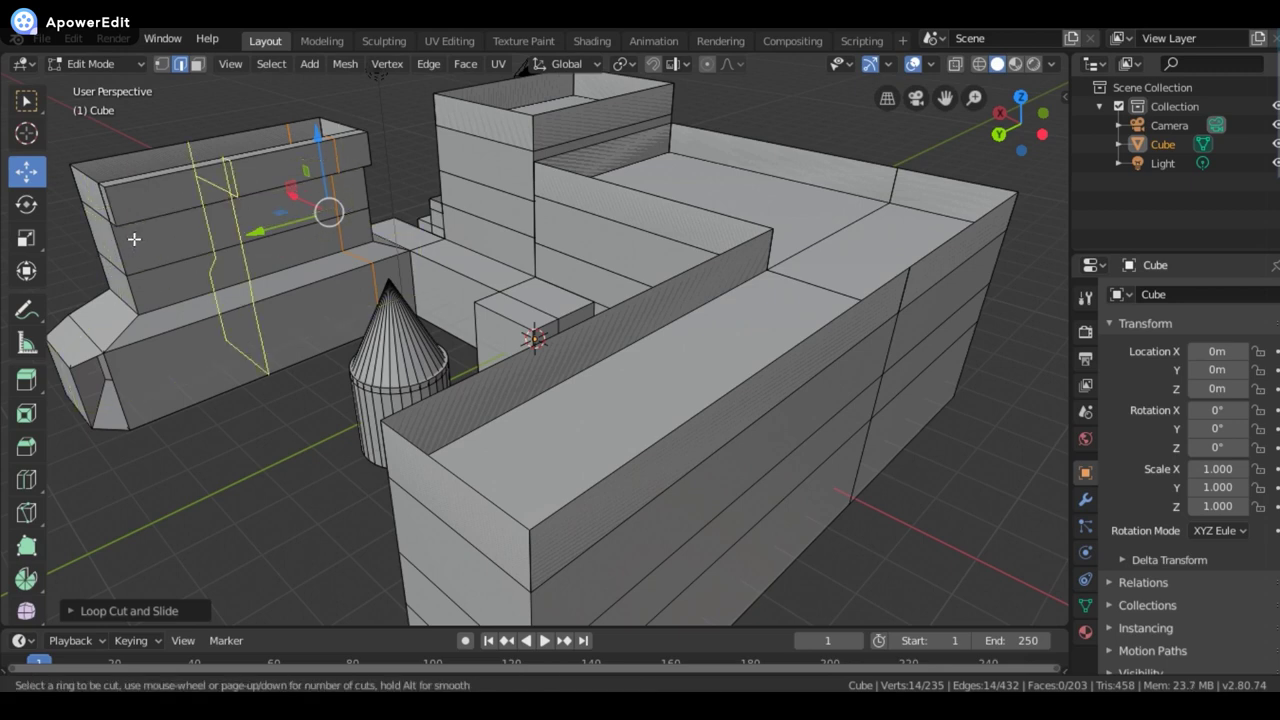
pyautogui.click(134, 239)
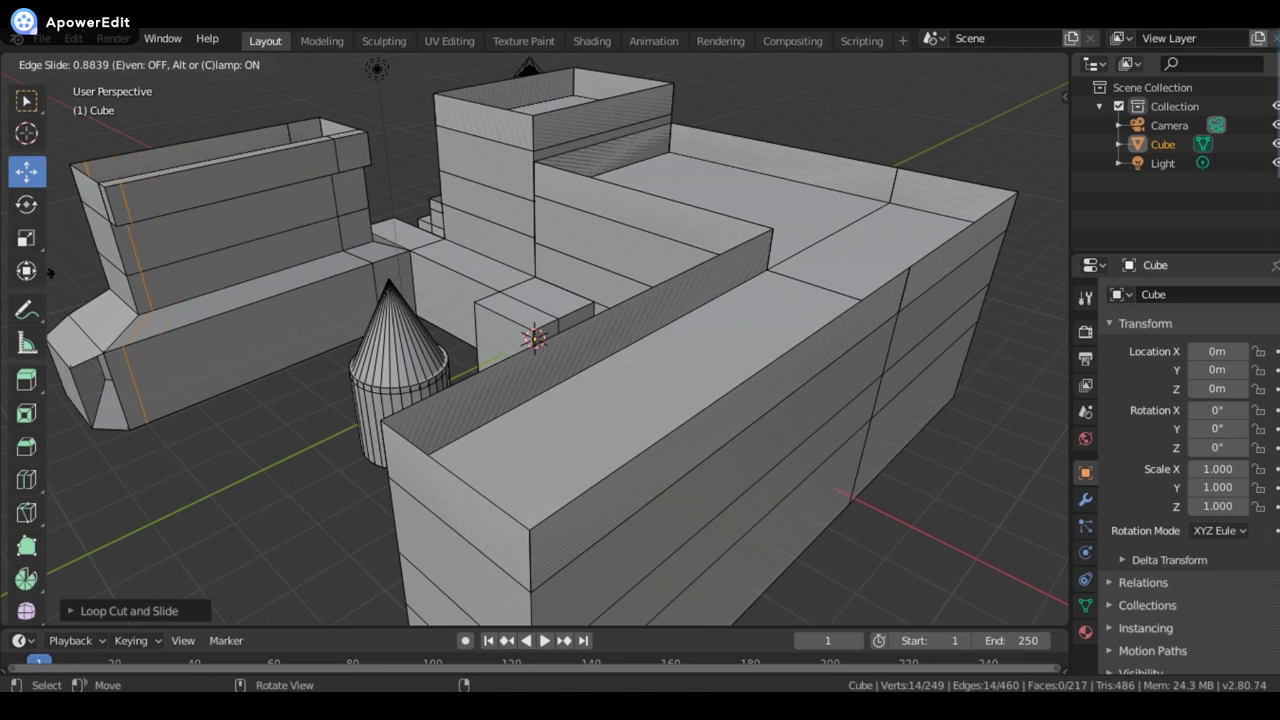
pyautogui.click(49, 273)
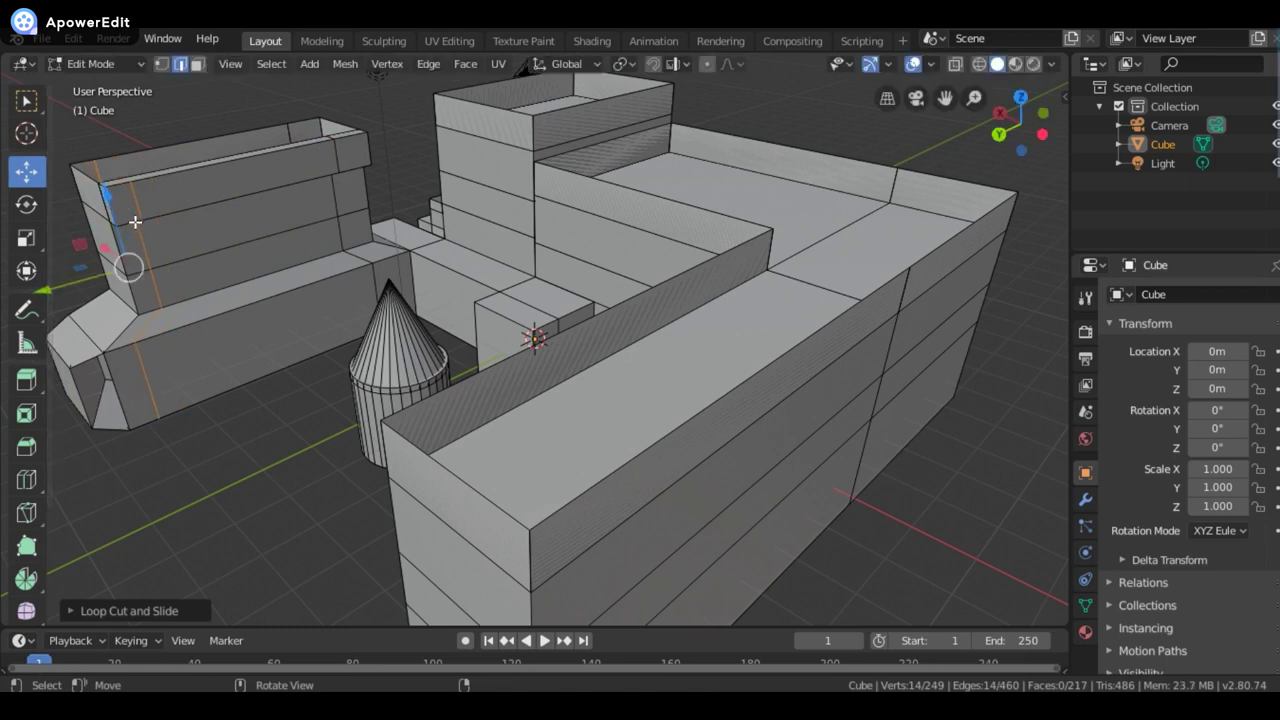
# - Select the top rim's end face at the block's top-left corner in Face select mode
pyautogui.click(116, 189)
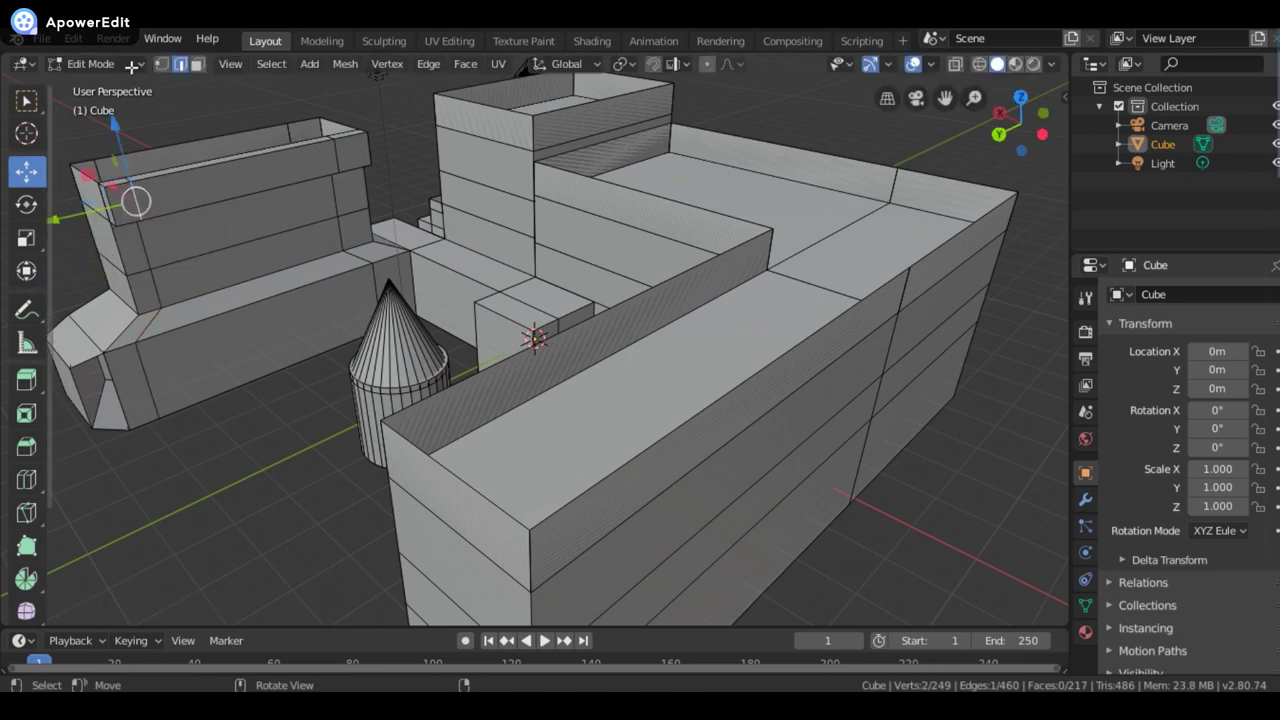
pyautogui.click(198, 63)
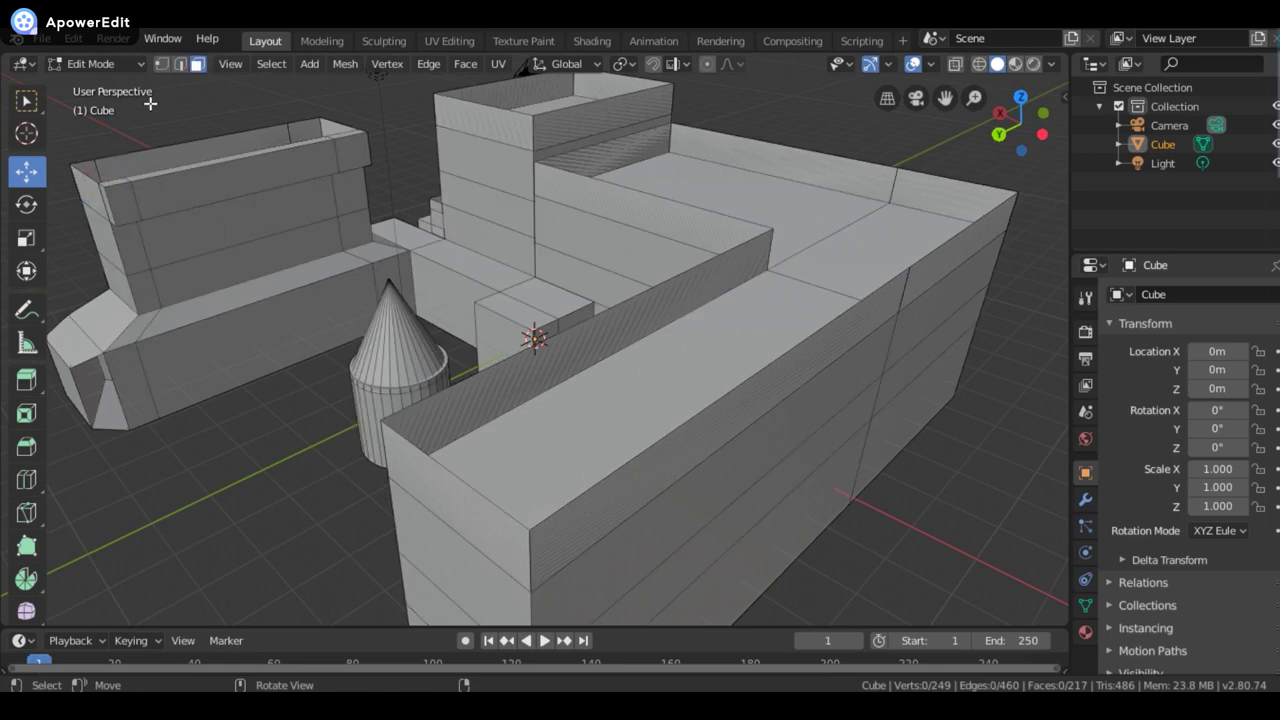
pyautogui.click(119, 206)
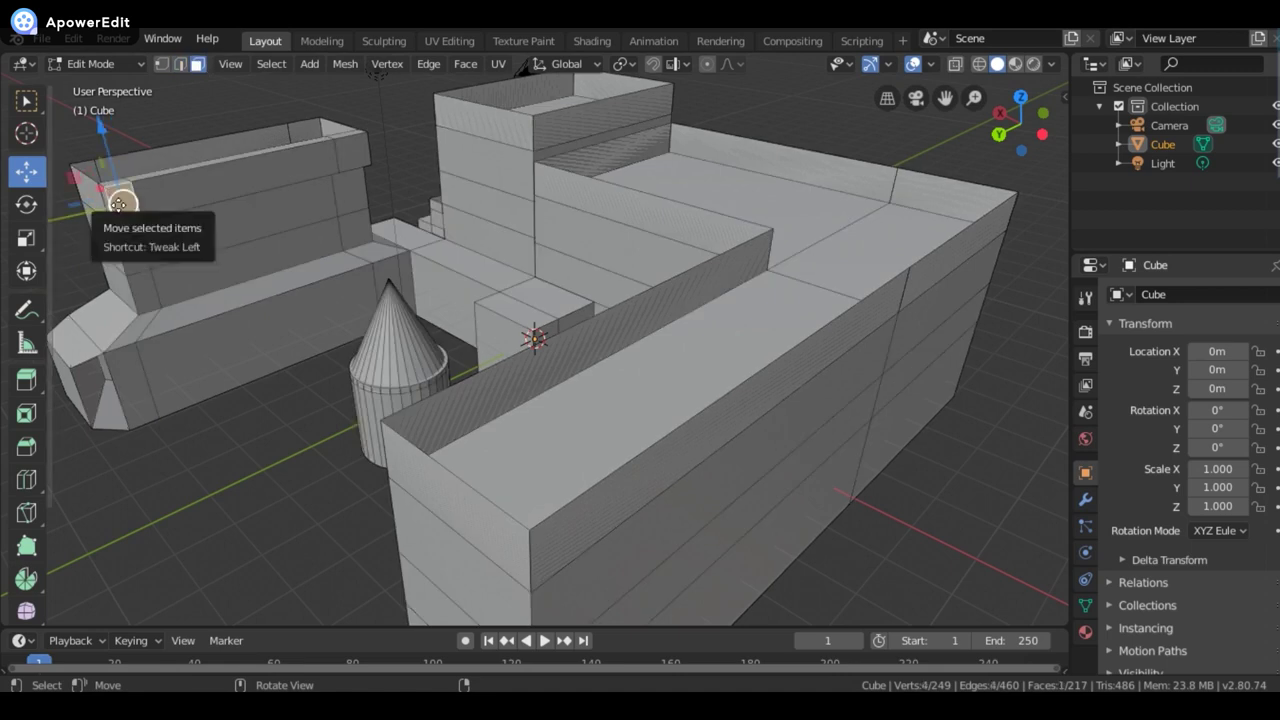
# - Extrude the left wall block's end face across the courtyard to the far wall as a beam
pyautogui.press('e')
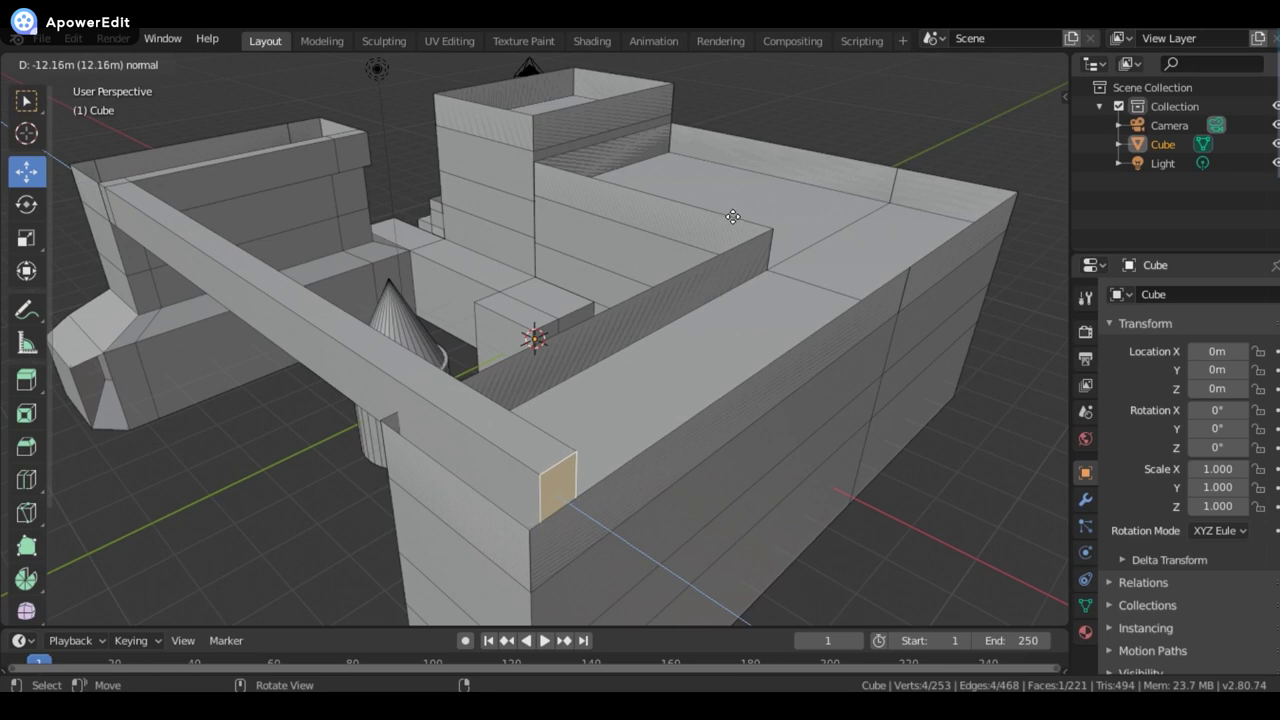
pyautogui.click(732, 216)
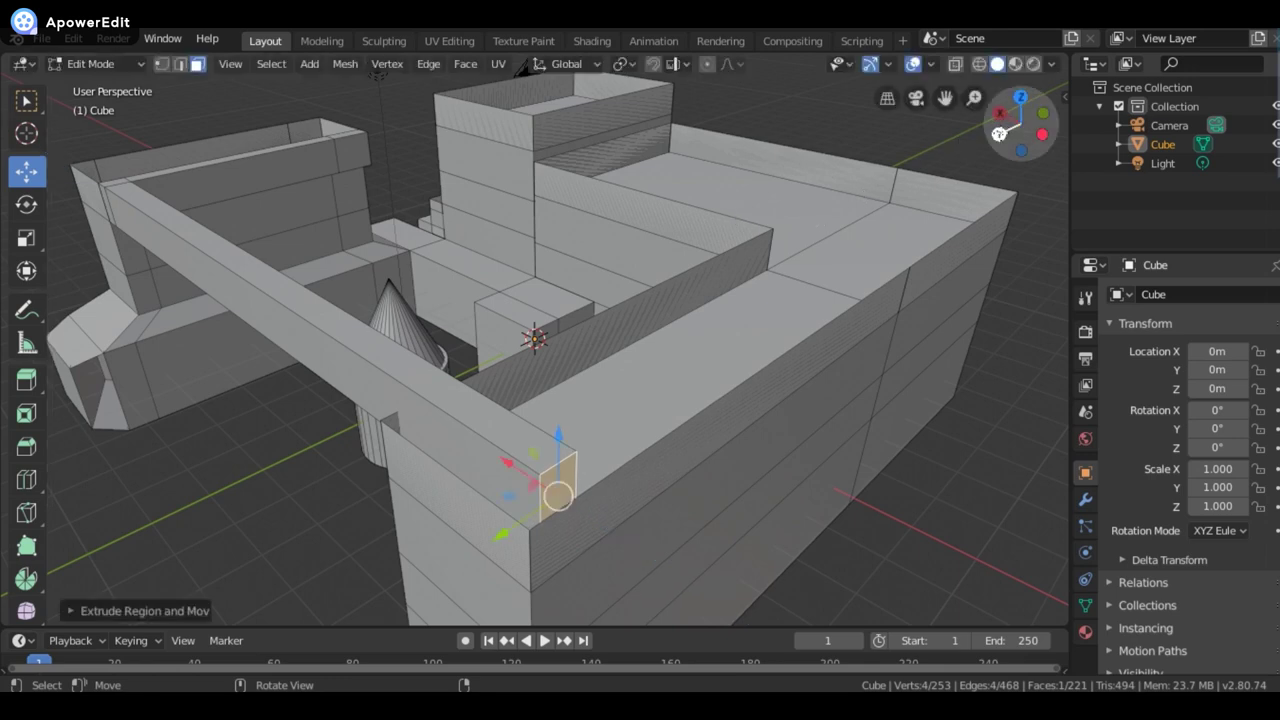
pyautogui.moveTo(1020, 118); pyautogui.dragTo(1062, 208)
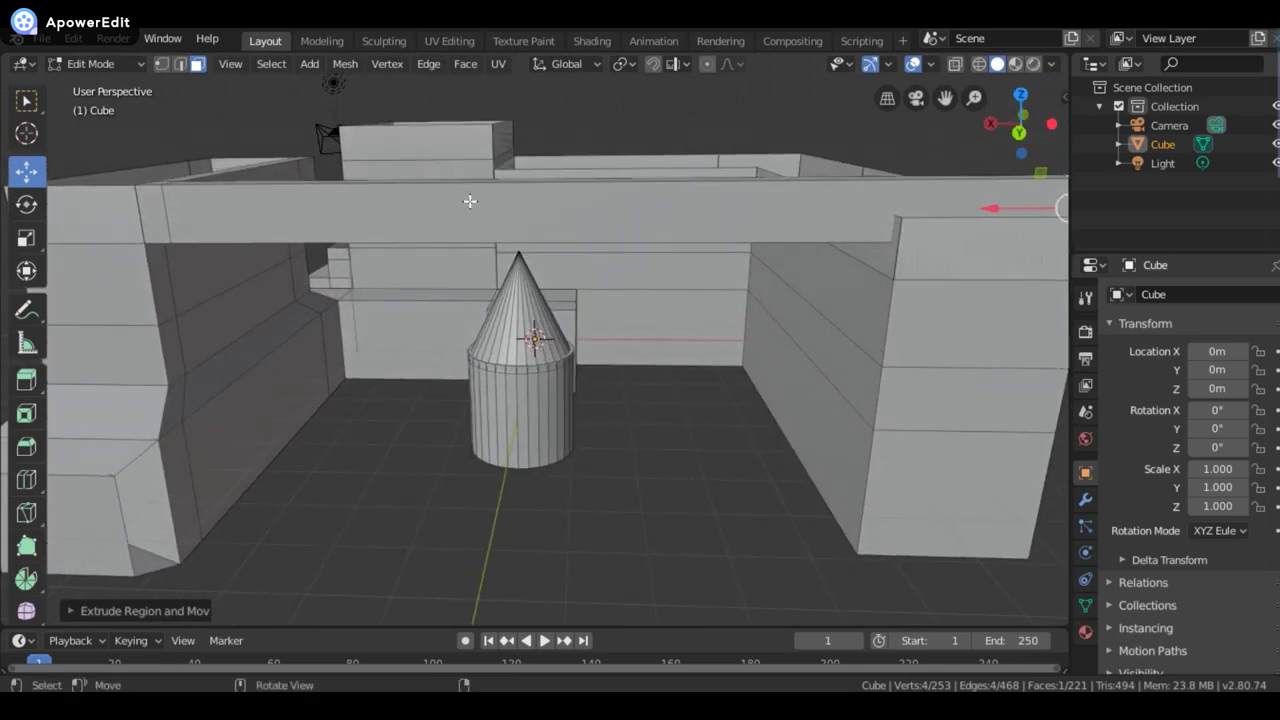
# - Raise the bridge beam's long top face and its thin strip slightly along Z
pyautogui.click(470, 201)
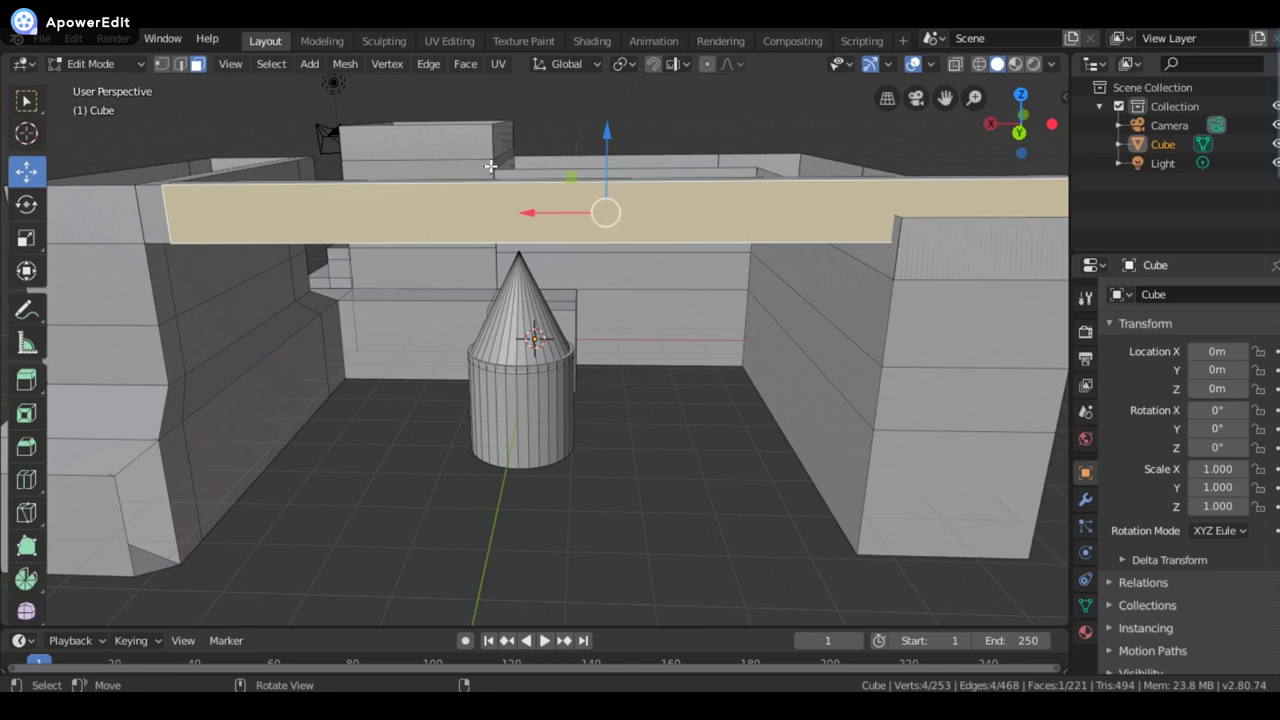
pyautogui.keyDown('shift'); pyautogui.click(499, 177); pyautogui.keyUp('shift')
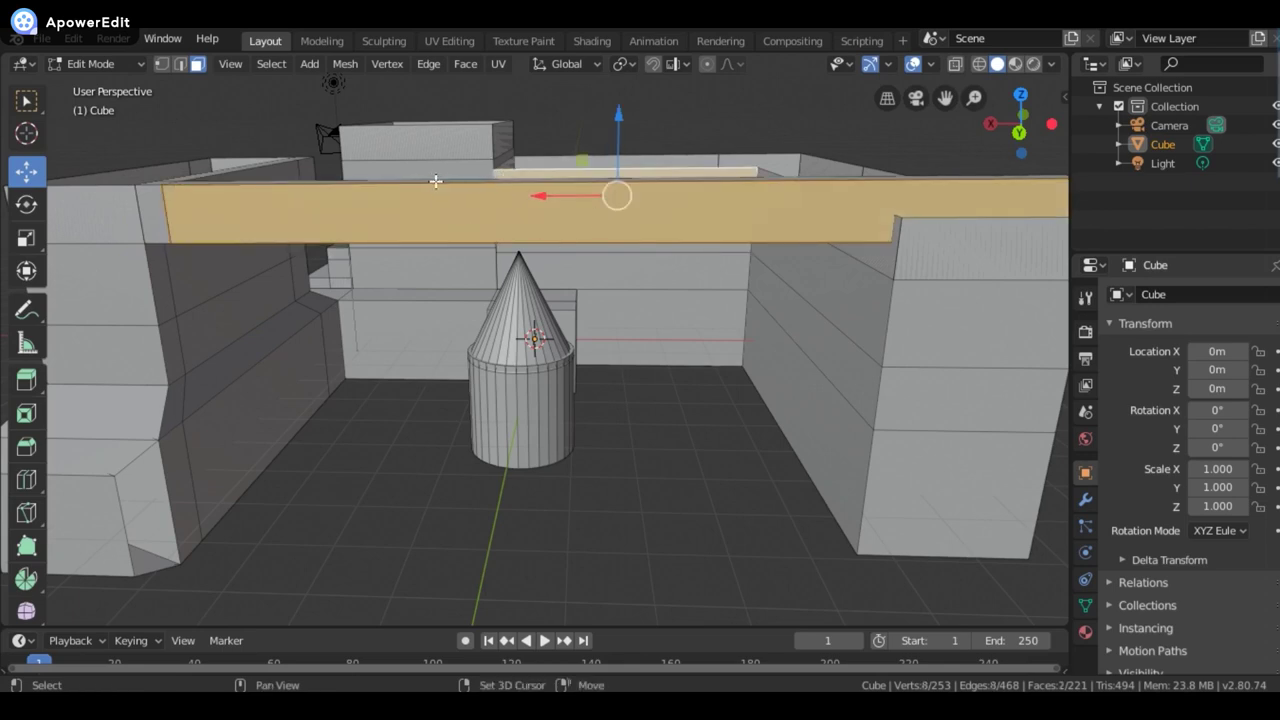
pyautogui.keyDown('shift'); pyautogui.click(555, 171); pyautogui.keyUp('shift')
pyautogui.keyDown('shift'); pyautogui.click(562, 172); pyautogui.keyUp('shift')
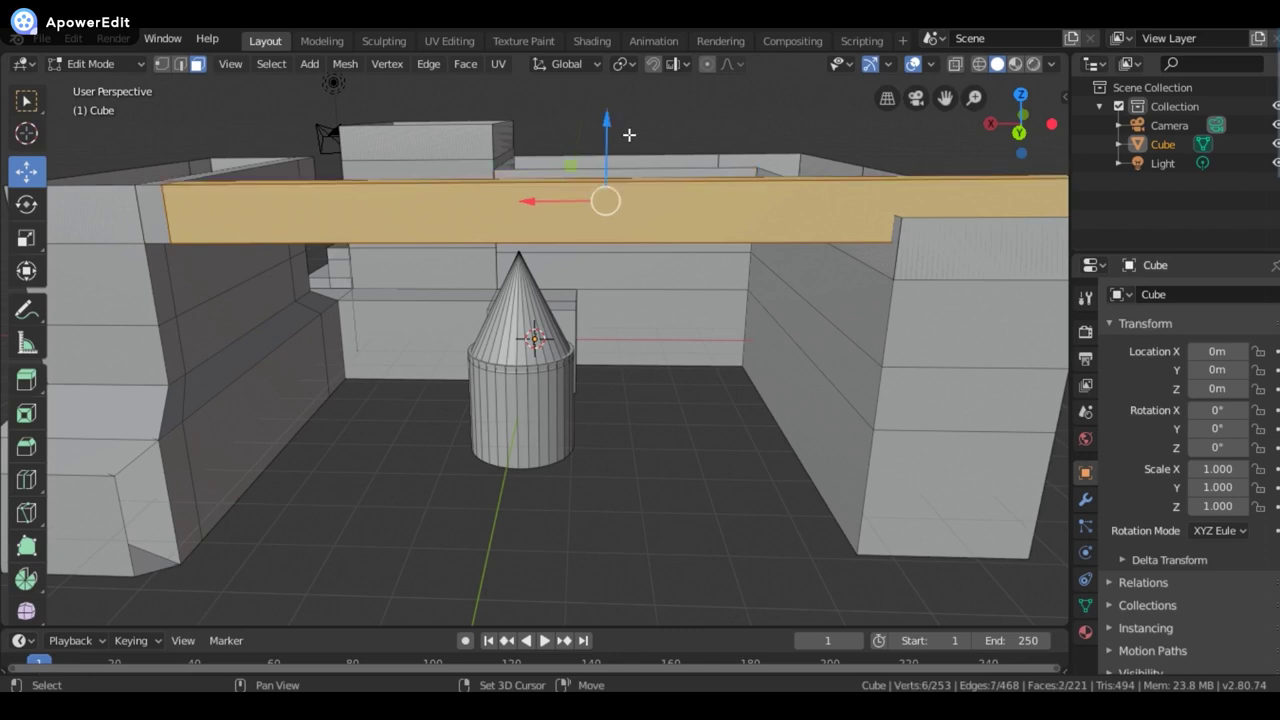
pyautogui.moveTo(610, 121)
pyautogui.mouseDown()
pyautogui.moveTo(606, 100)
pyautogui.moveTo(604, 122)
pyautogui.mouseUp()
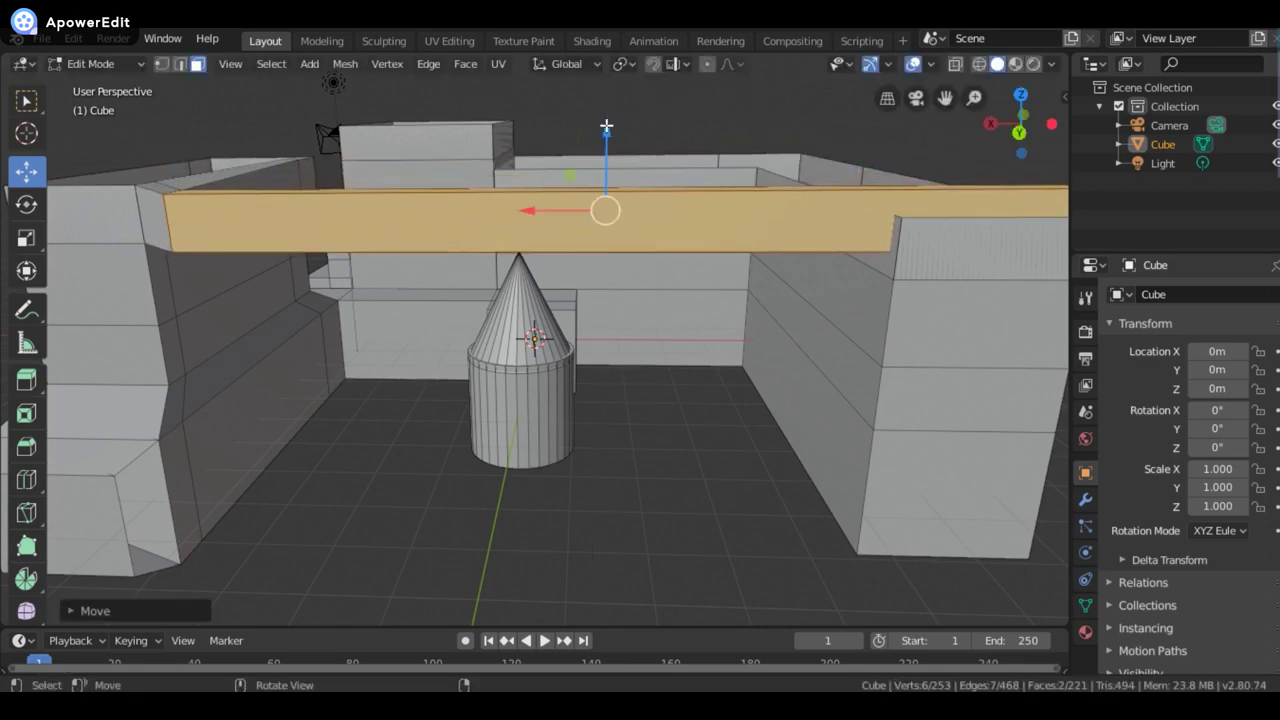
pyautogui.hotkey('alt', 'a')
pyautogui.moveTo(1005, 122)
pyautogui.mouseDown()
pyautogui.moveTo(990, 160)
pyautogui.moveTo(1021, 128)
pyautogui.mouseUp()
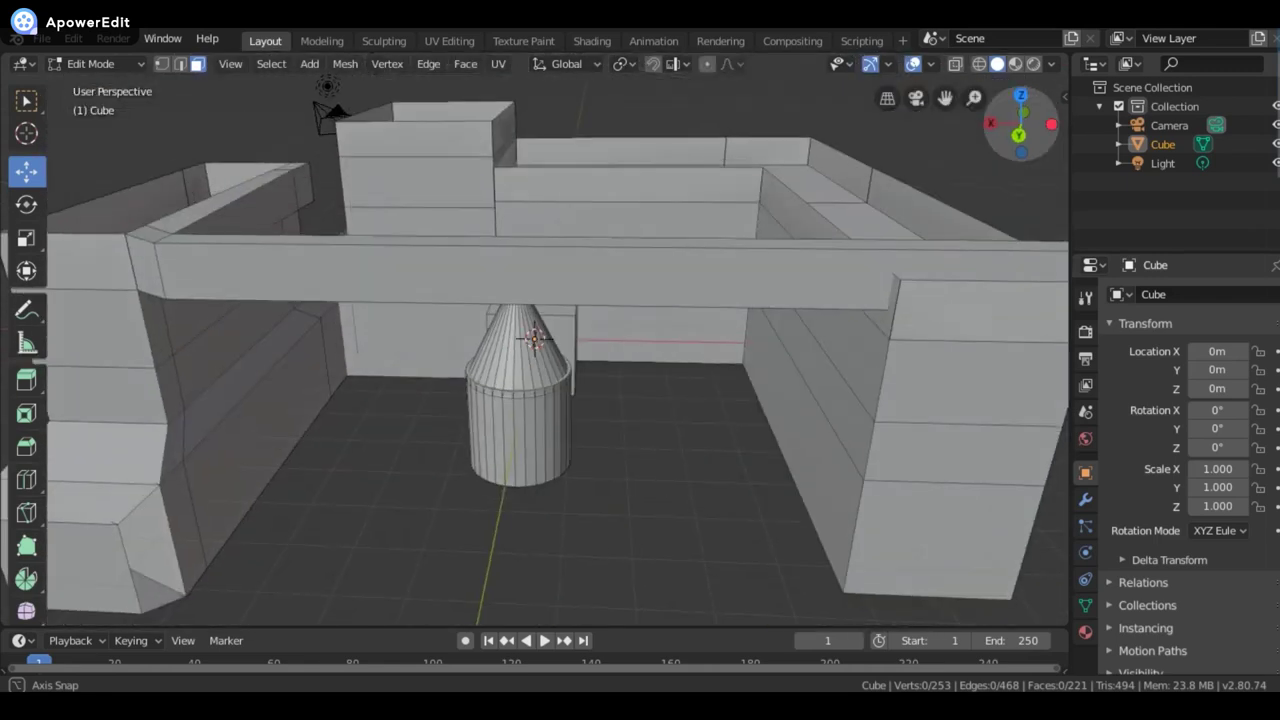
# - Extrude the bridge beam's front face outward about 1.366 m to form a ledge
pyautogui.moveTo(1021, 128); pyautogui.dragTo(1018, 134)
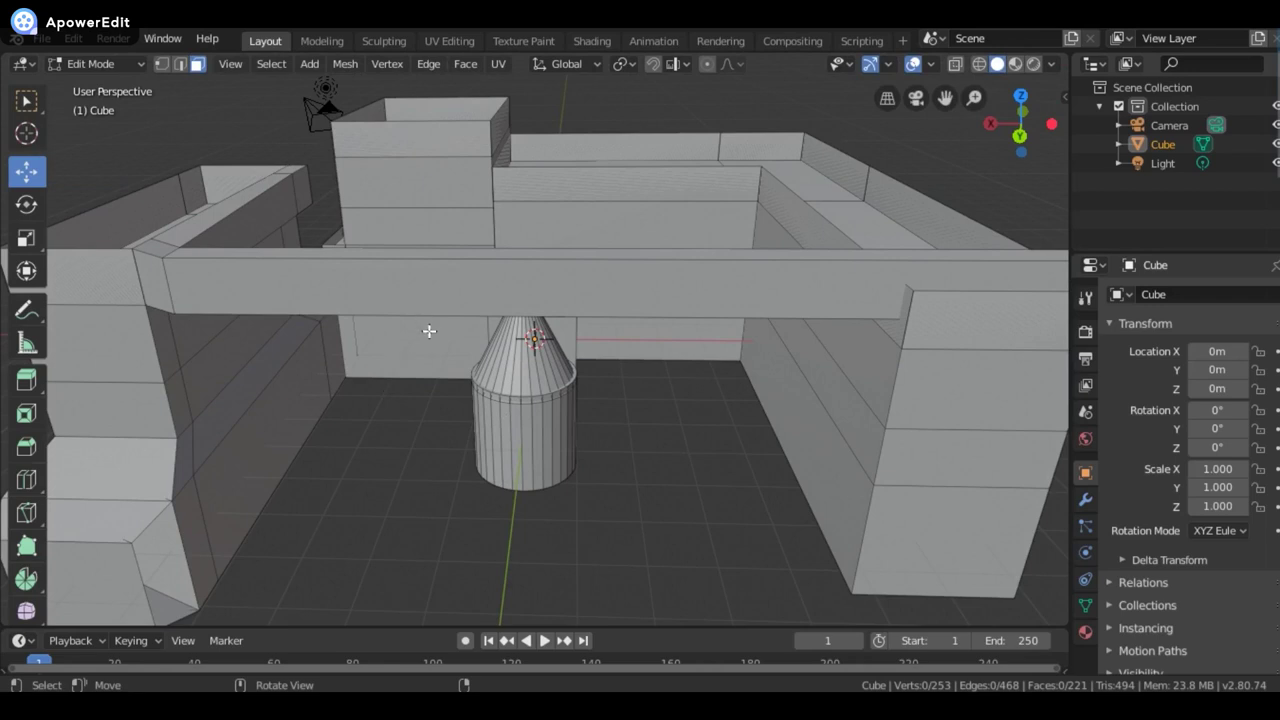
pyautogui.click(398, 277)
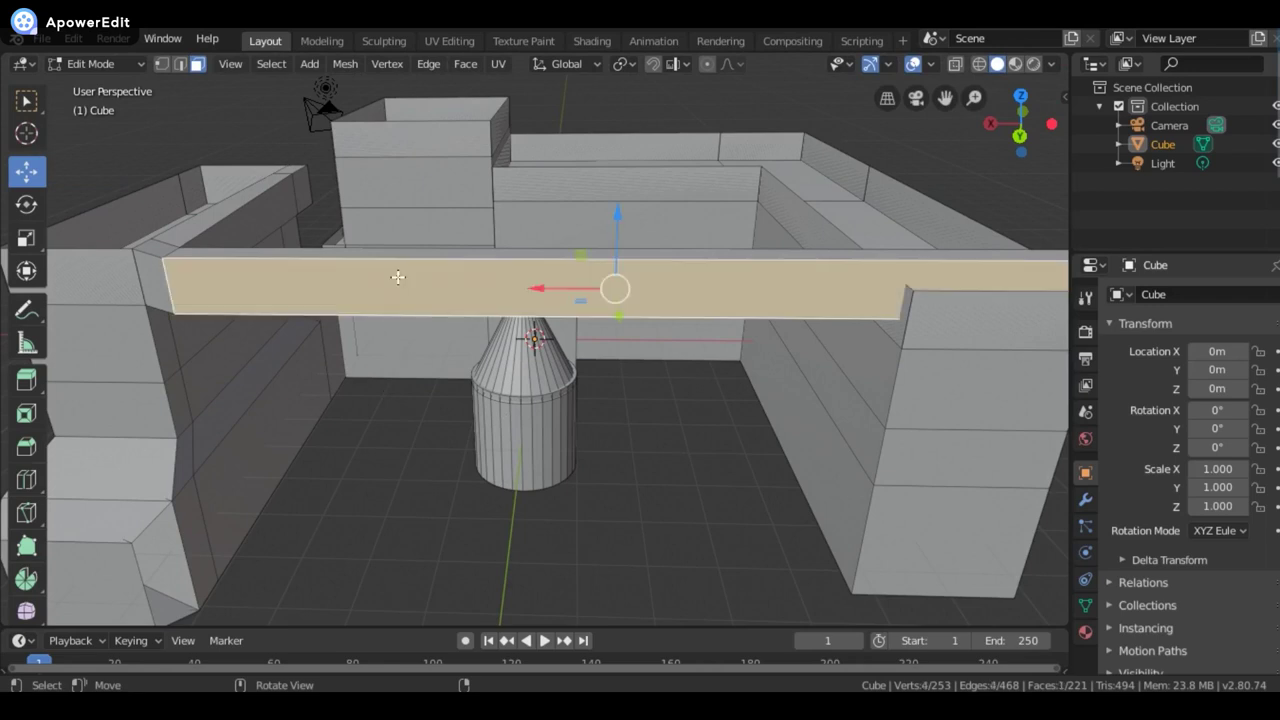
pyautogui.press('e')
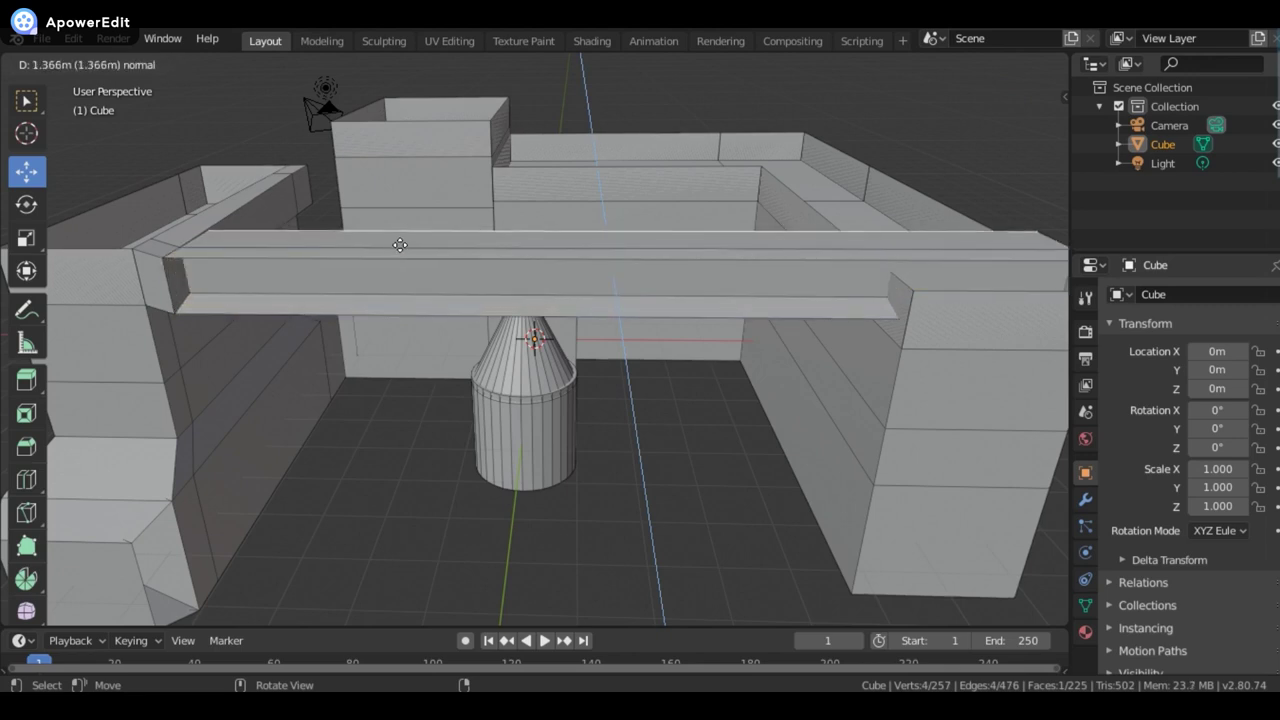
pyautogui.click(399, 245)
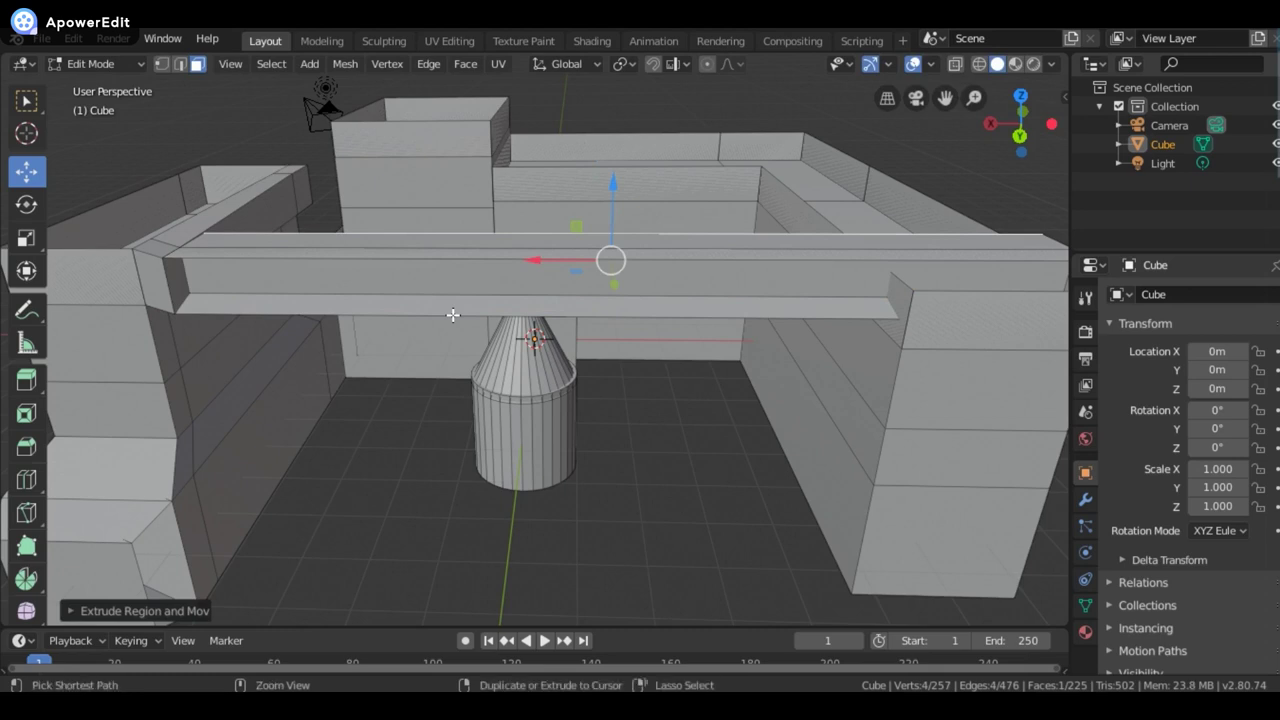
# - Add two loop cuts across the bridge beam, sliding the first one to the left
pyautogui.hotkey('ctrl', 'r')
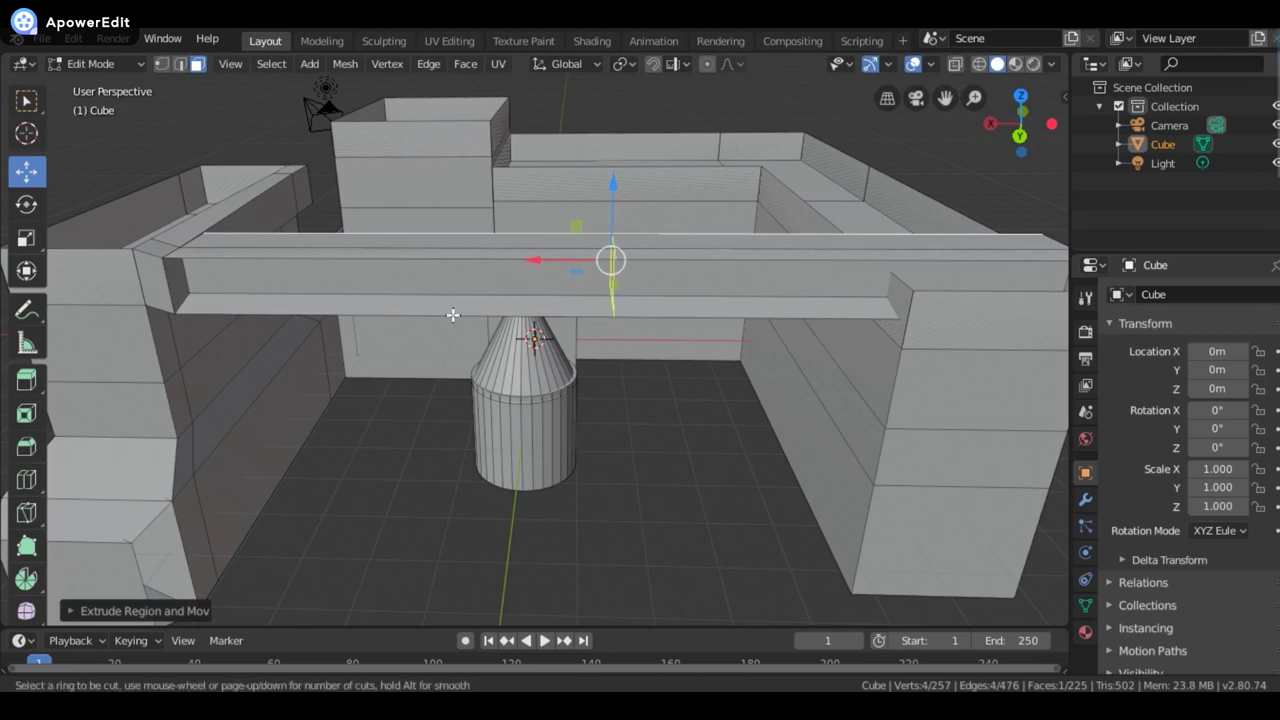
pyautogui.click(453, 315)
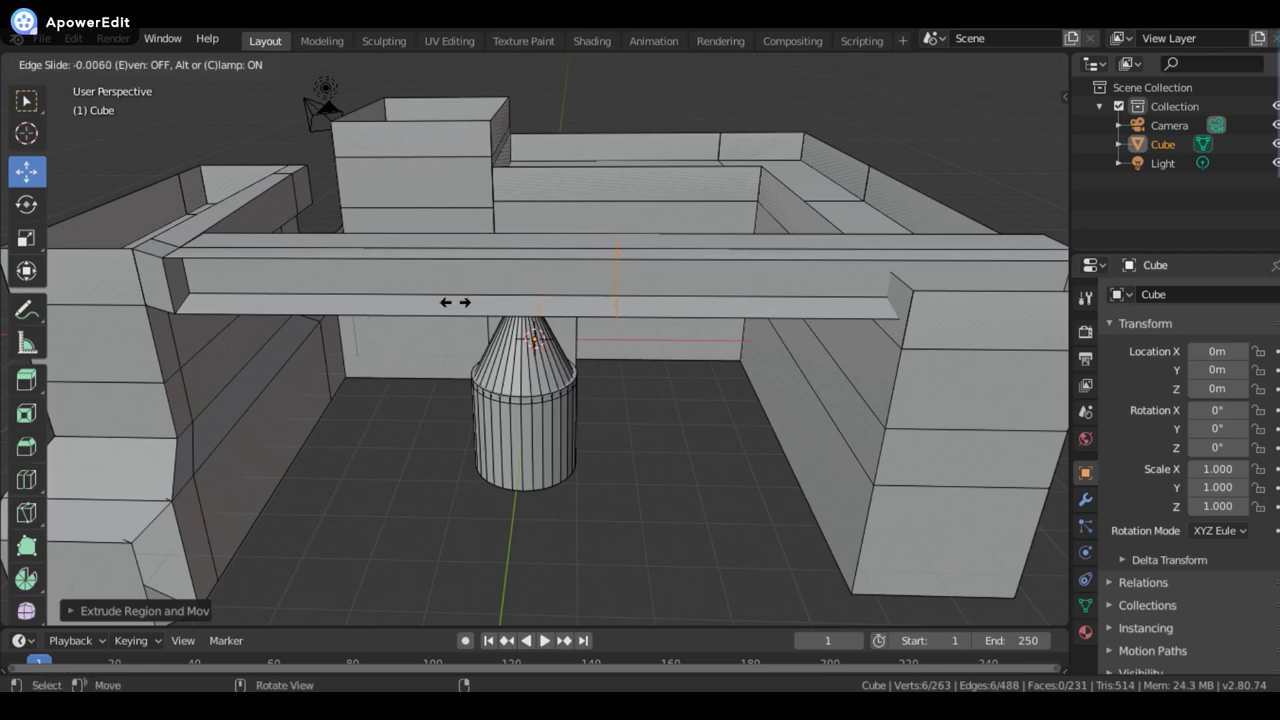
pyautogui.click(359, 305)
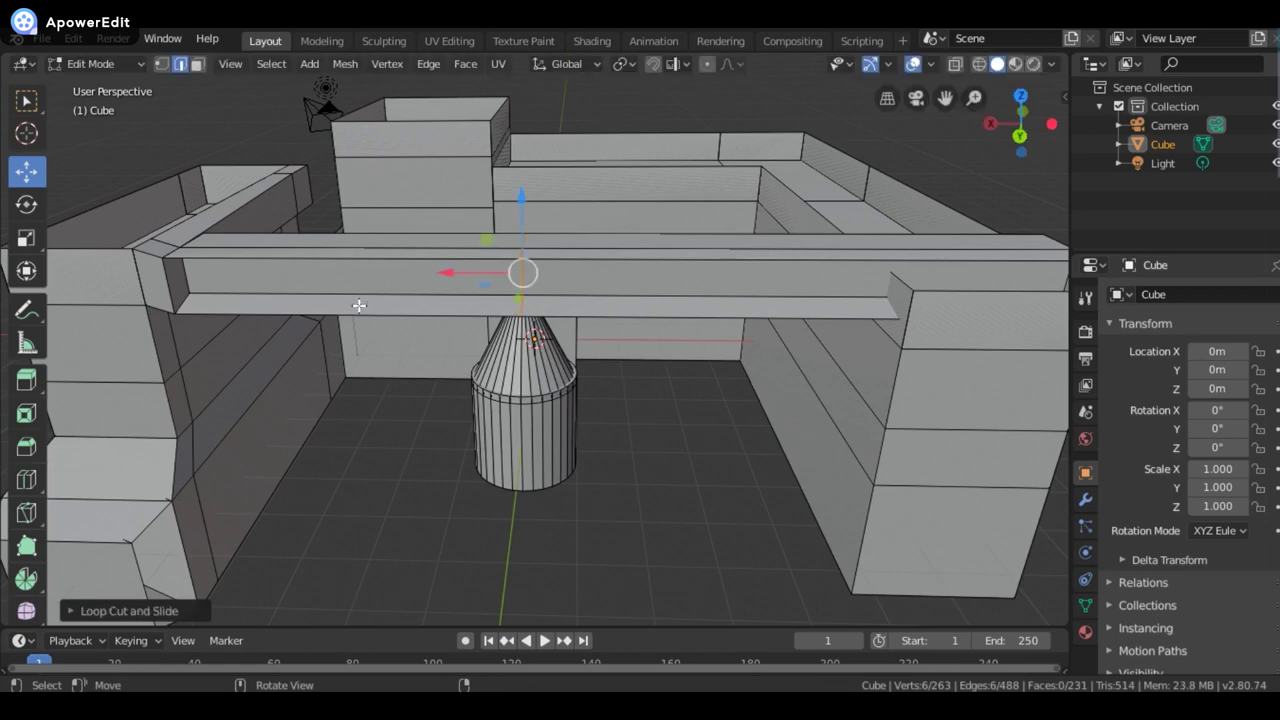
pyautogui.hotkey('ctrl', 'r')
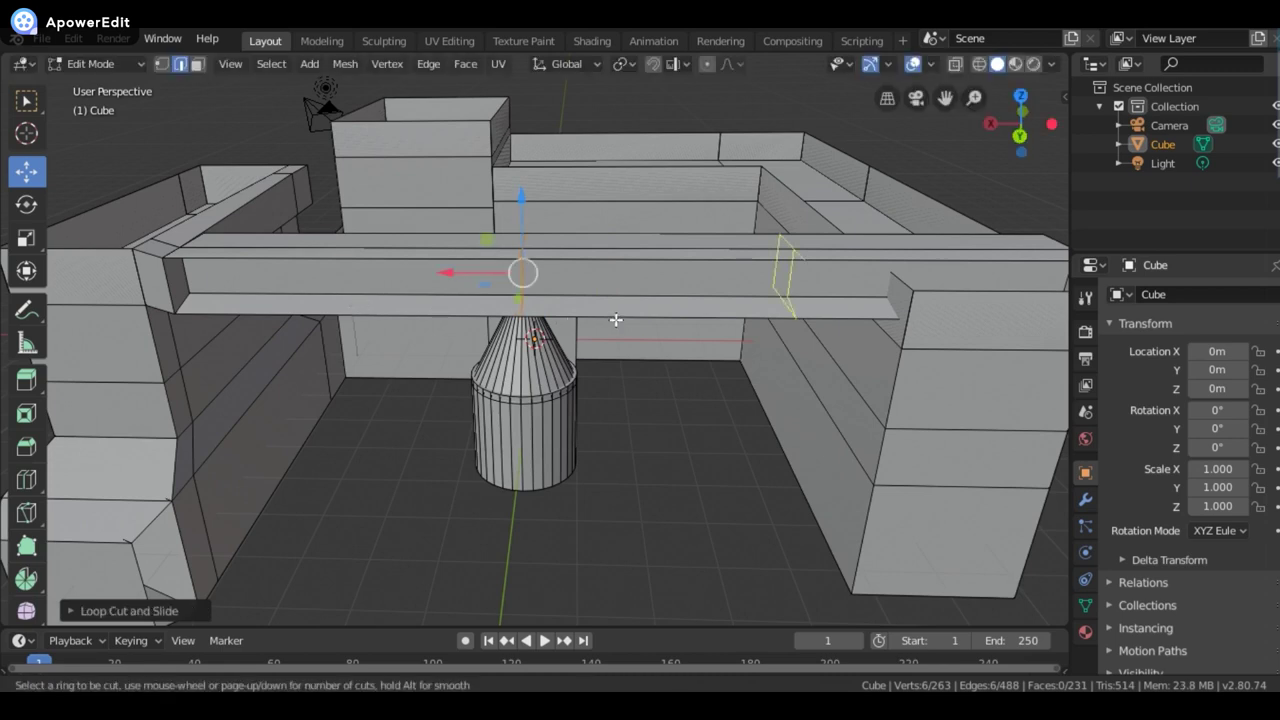
pyautogui.click(585, 320)
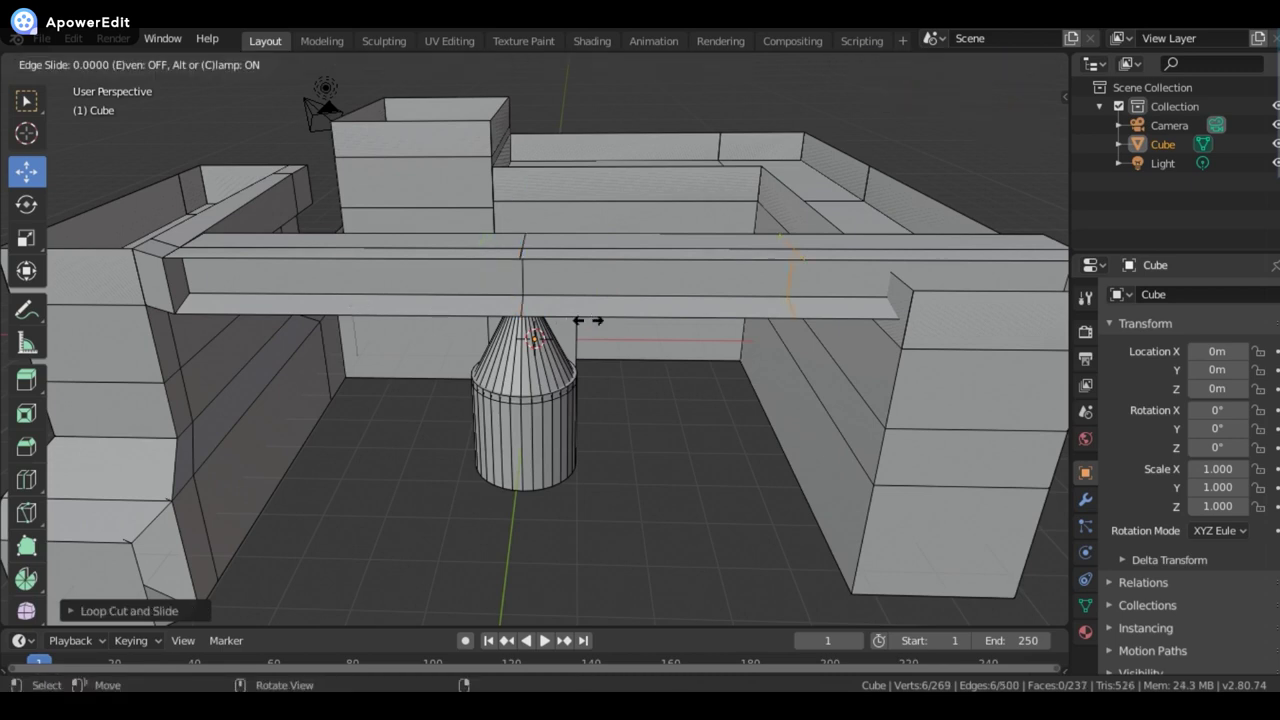
pyautogui.click(490, 345)
# - Add a third loop cut near the bridge's left end, then switch to face select mode
pyautogui.click(323, 270)
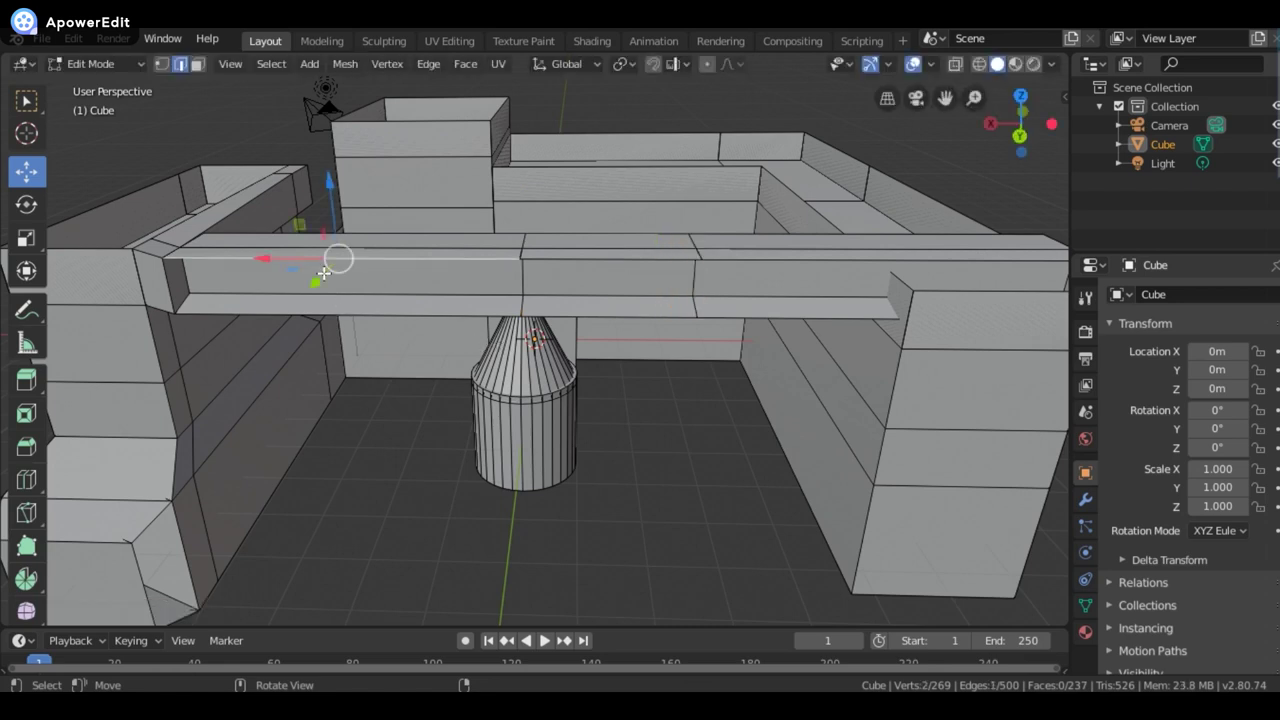
pyautogui.hotkey('ctrl', 'r')
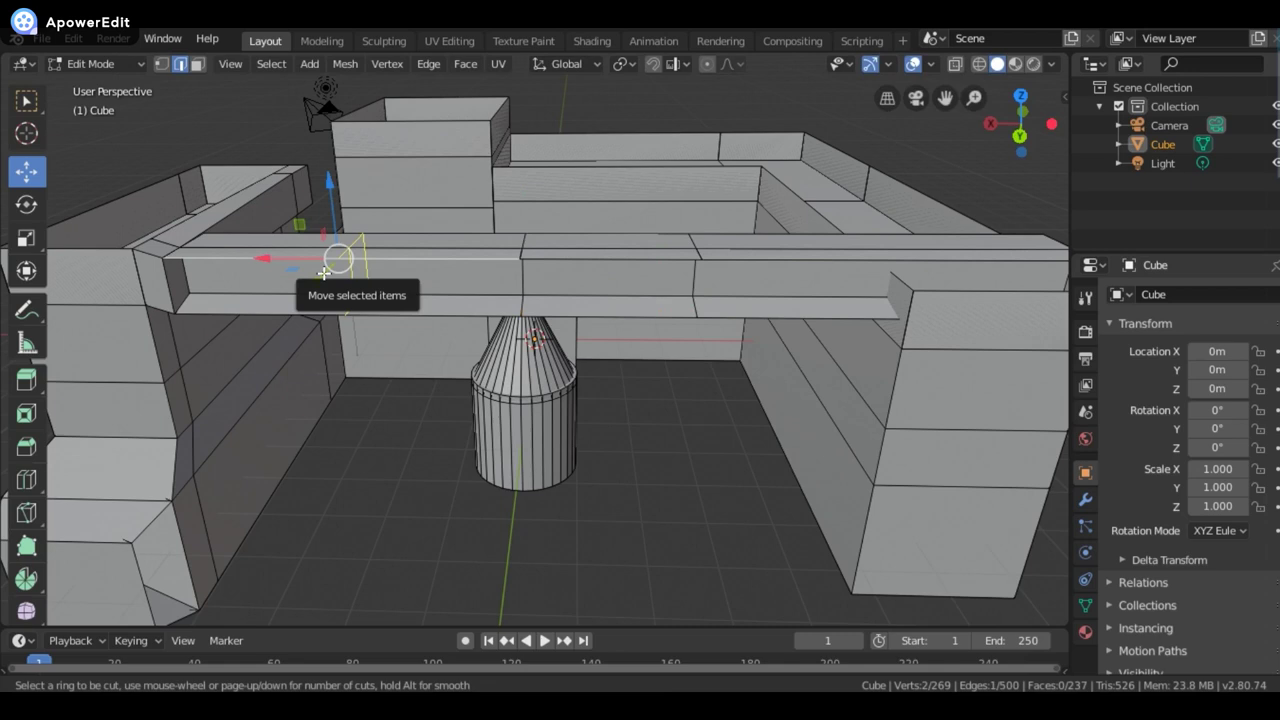
pyautogui.click(323, 272)
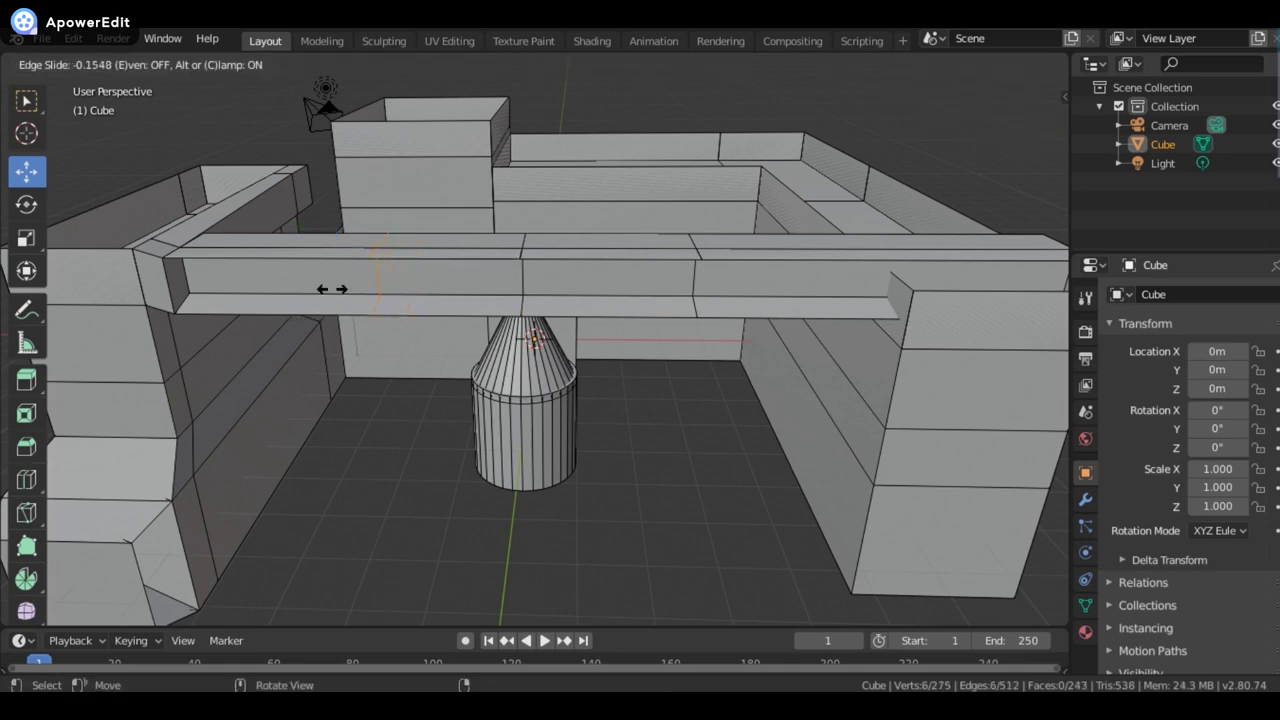
pyautogui.click(330, 289)
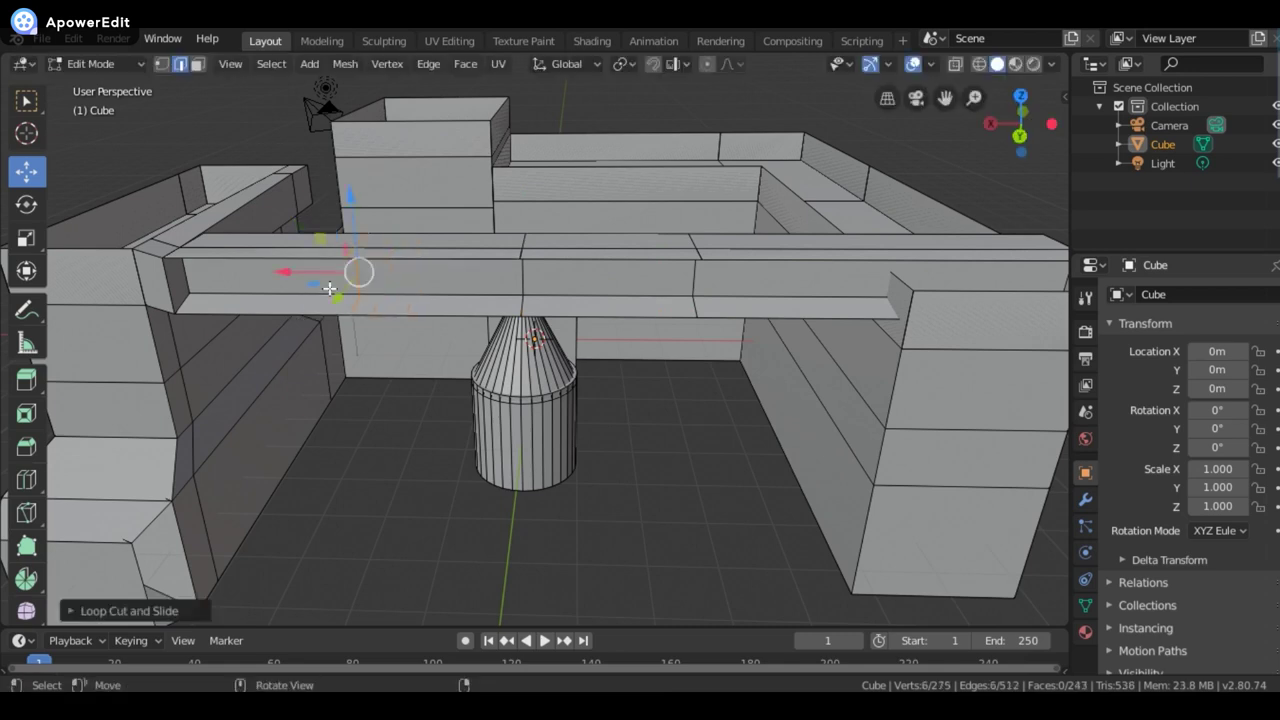
pyautogui.click(460, 276)
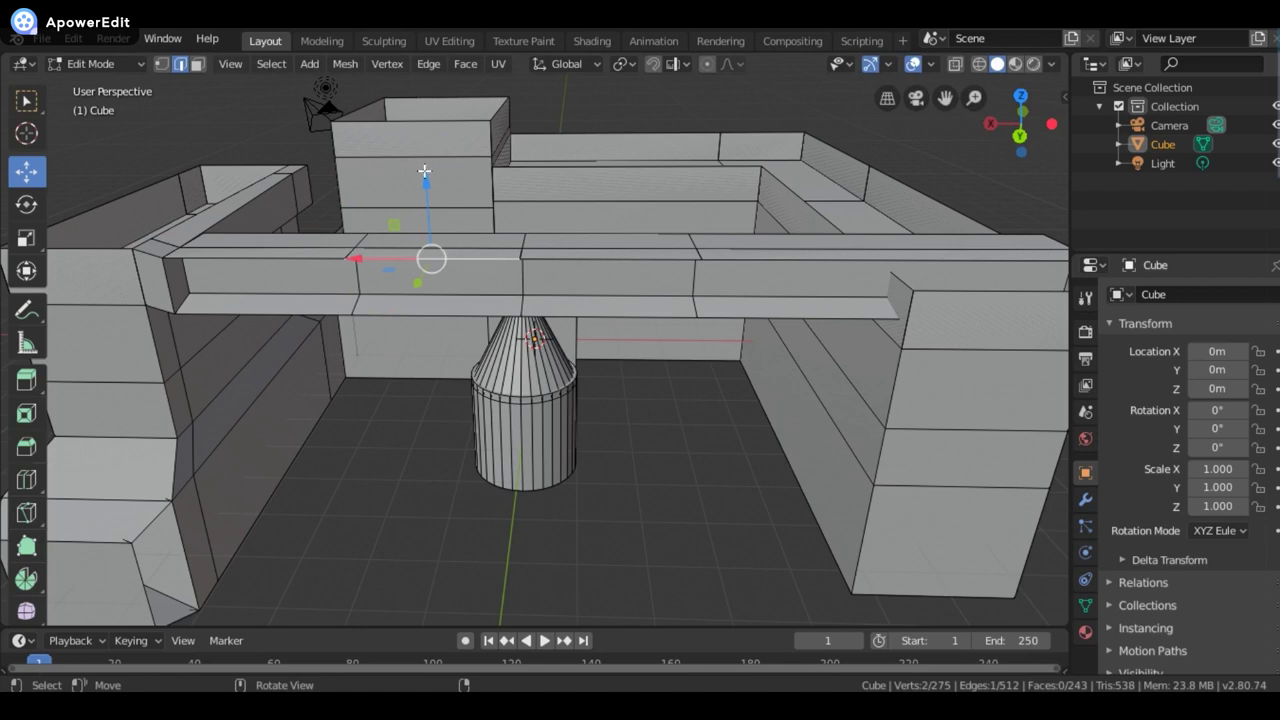
pyautogui.click(199, 62)
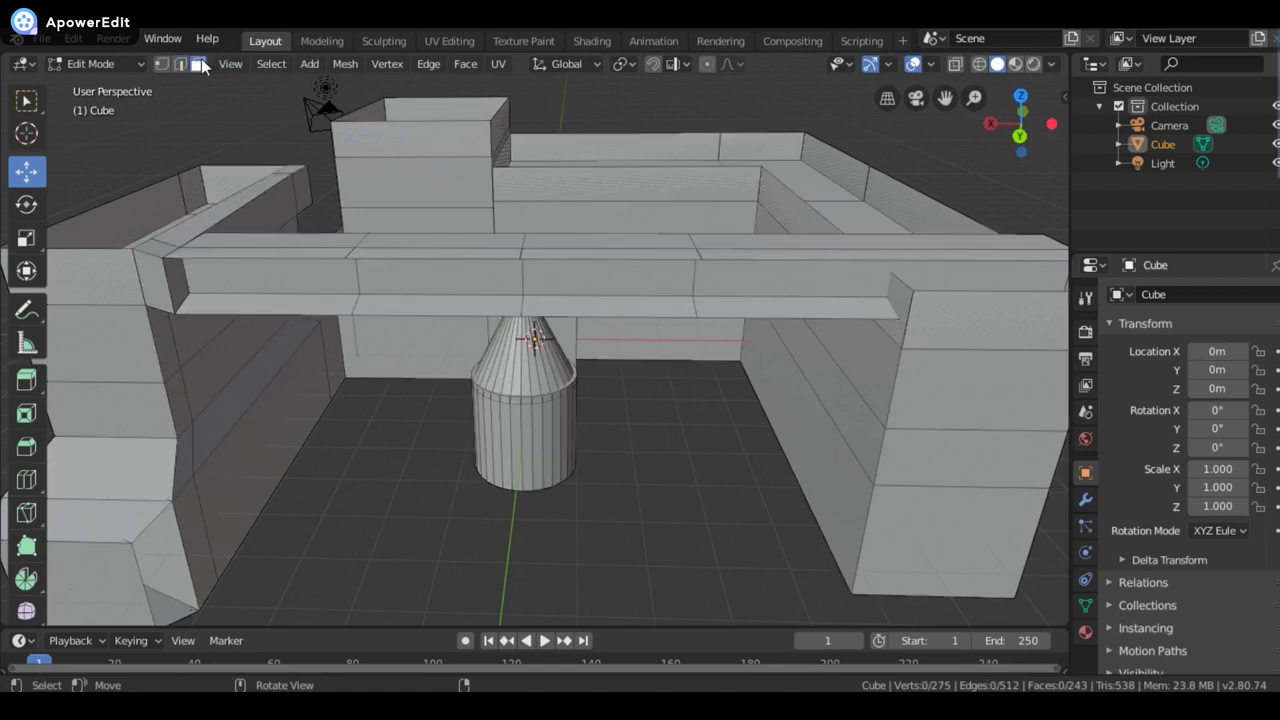
# - Extrude two middle top faces of the bridge upward three times into a raised block
pyautogui.click(417, 241)
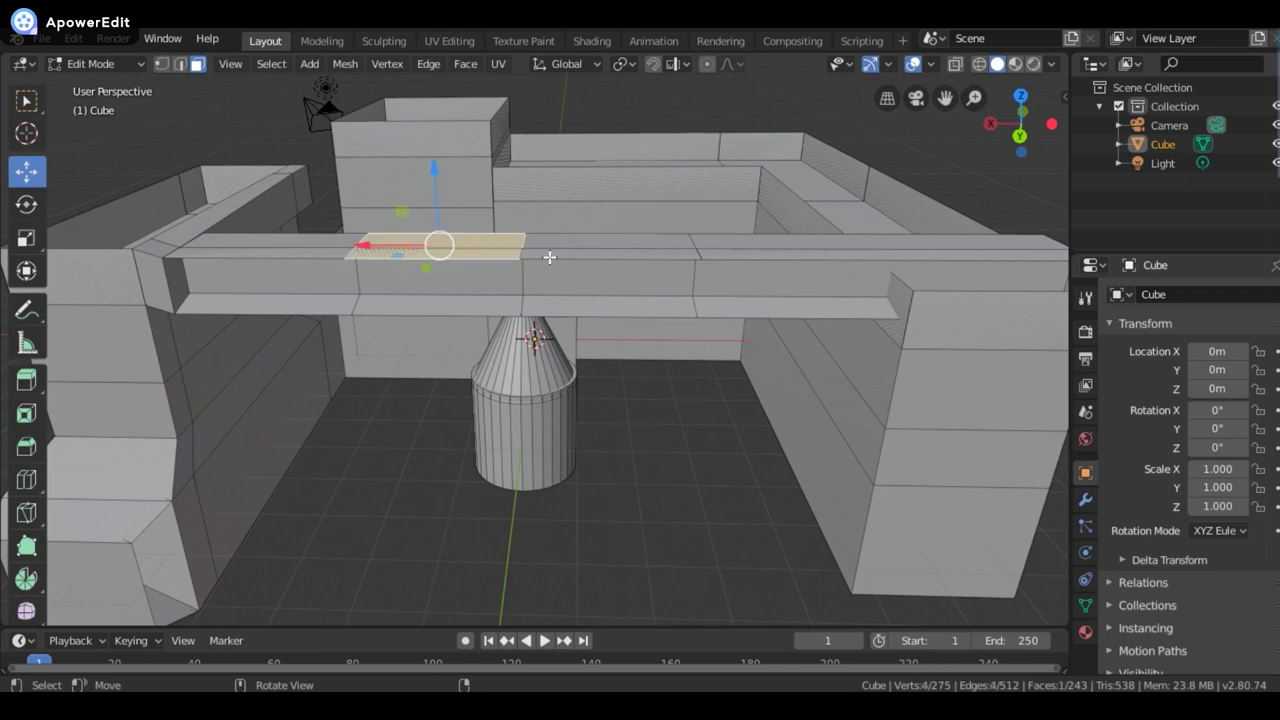
pyautogui.keyDown('shift'); pyautogui.click(620, 248); pyautogui.keyUp('shift')
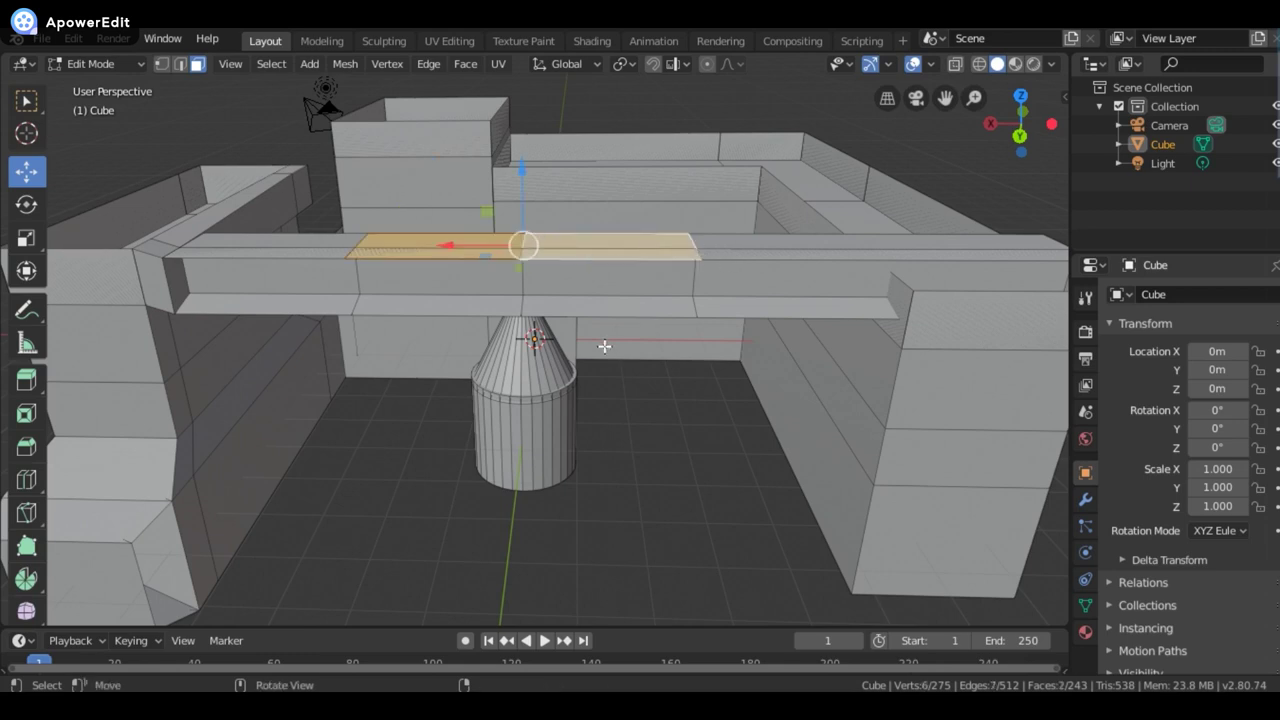
pyautogui.press('e')
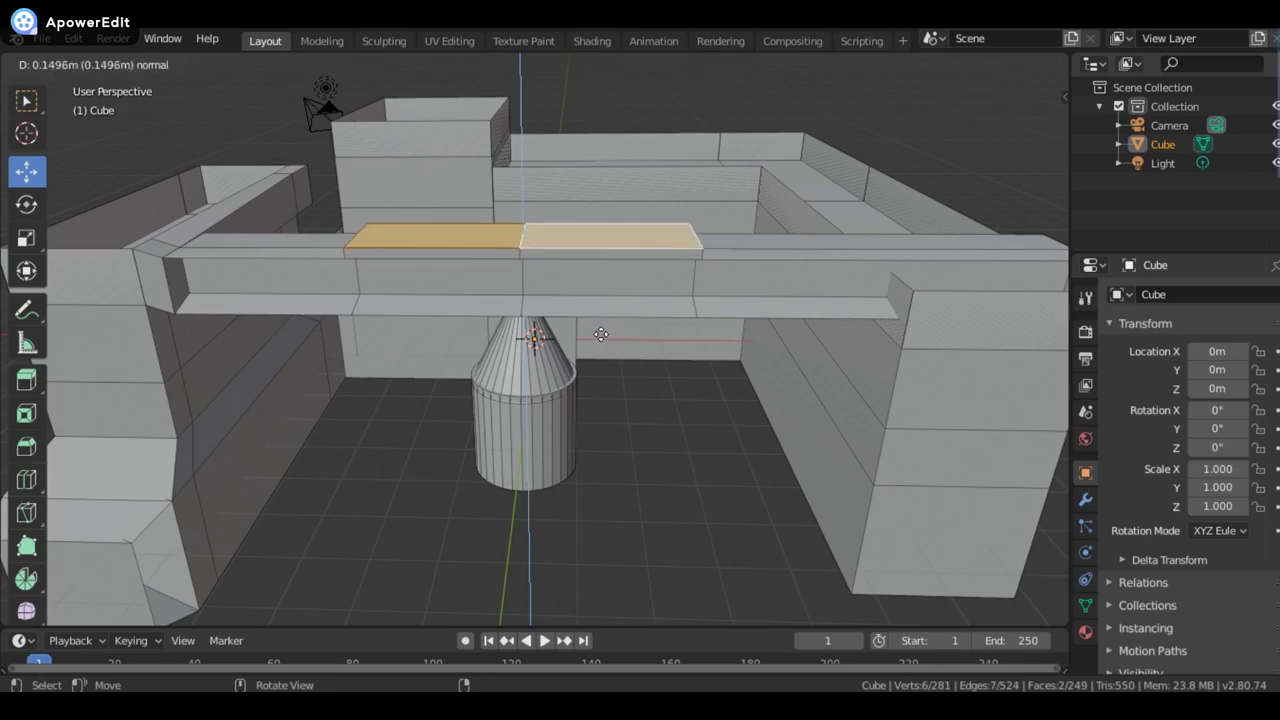
pyautogui.click(601, 331)
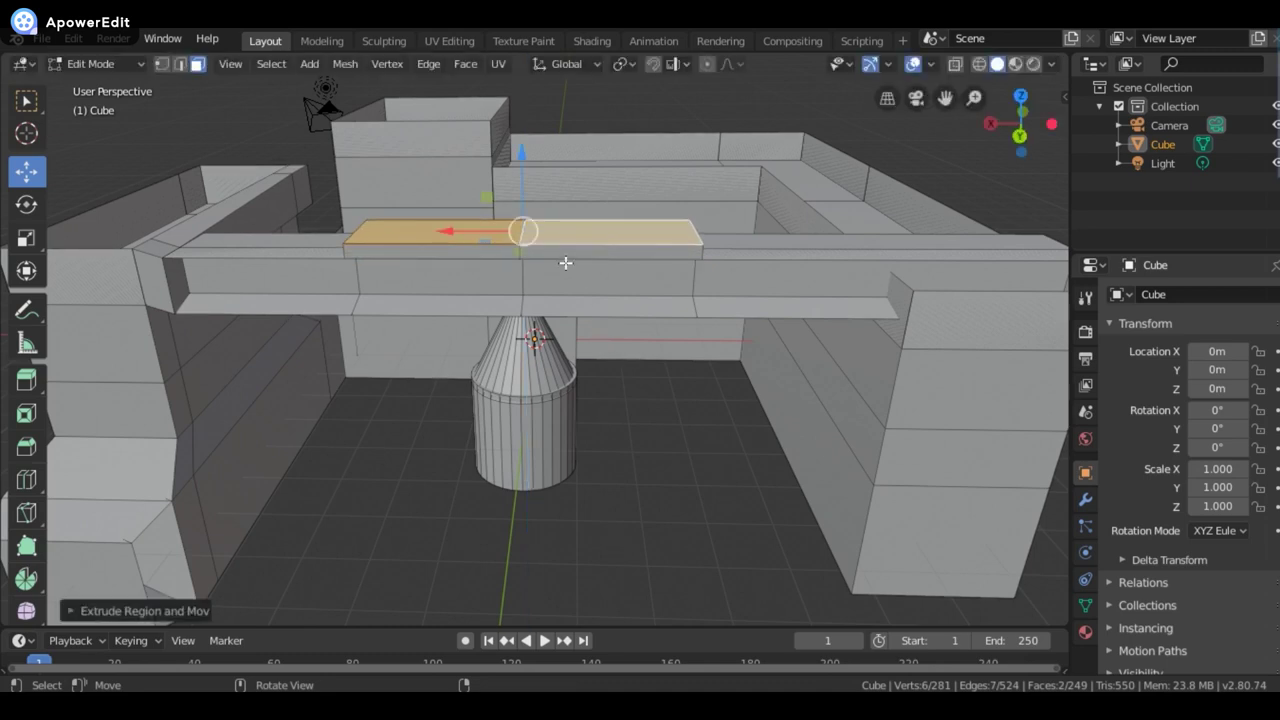
pyautogui.press('e')
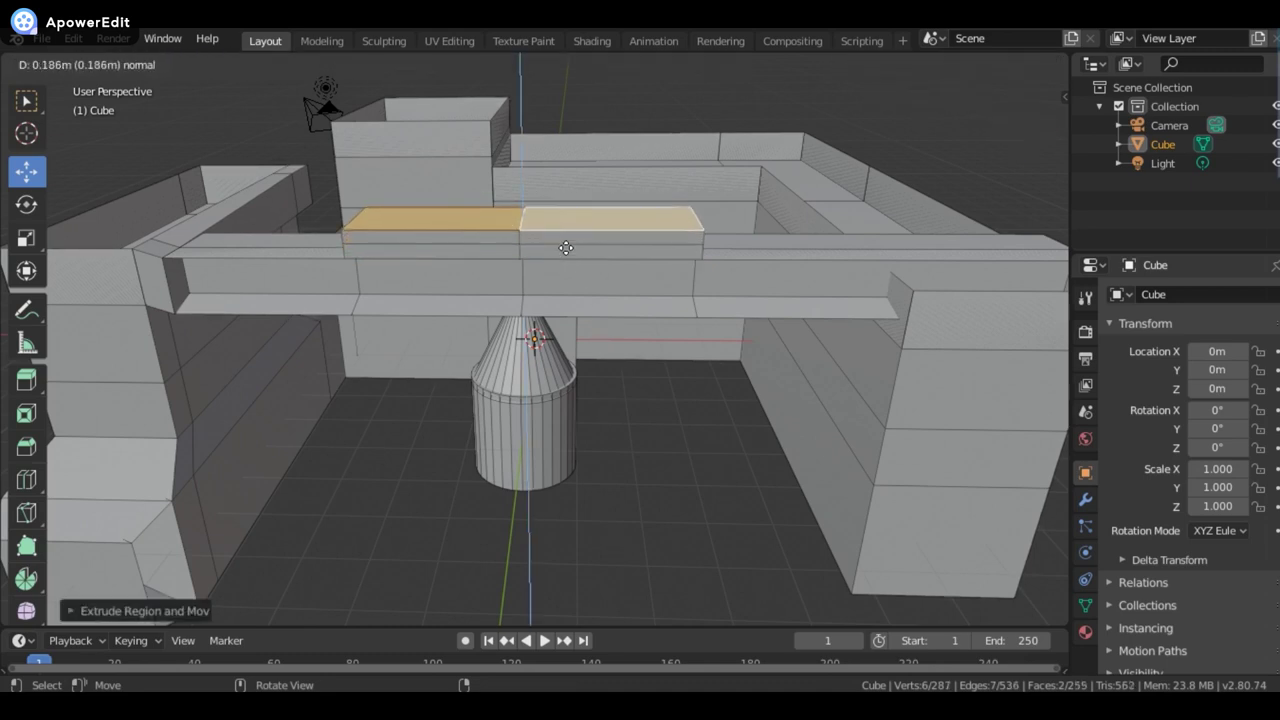
pyautogui.click(566, 248)
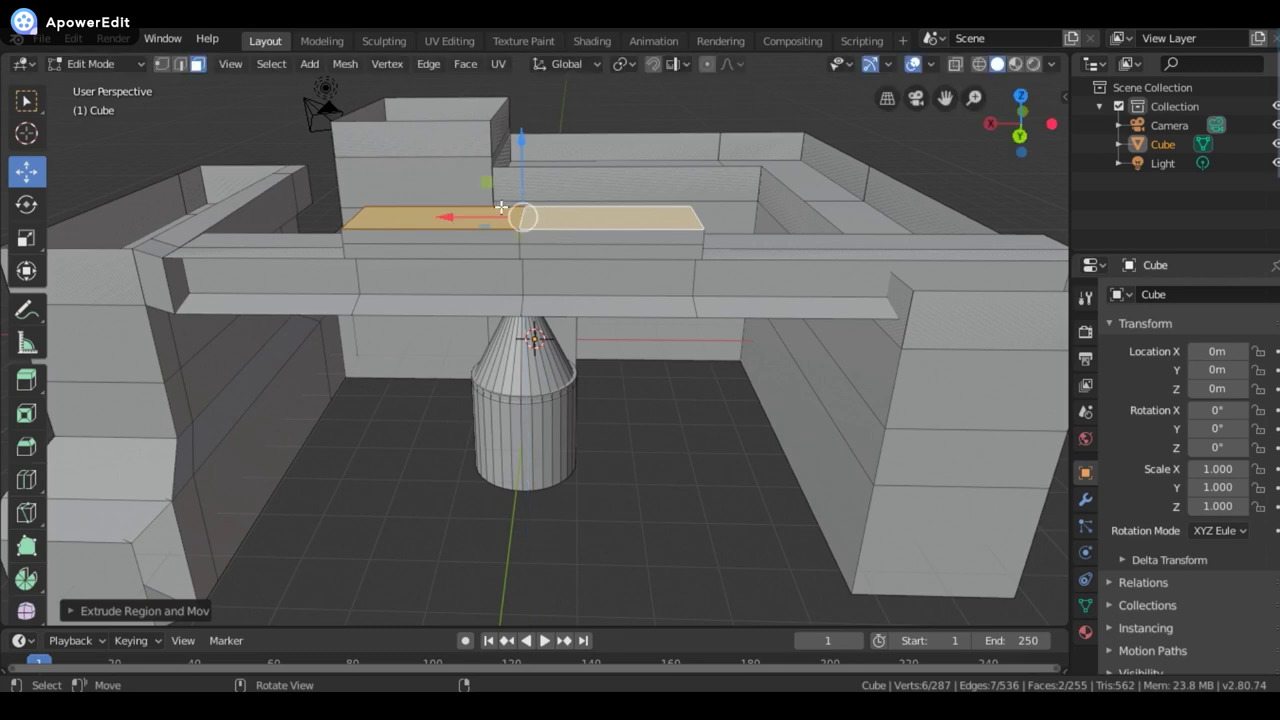
pyautogui.press('e')
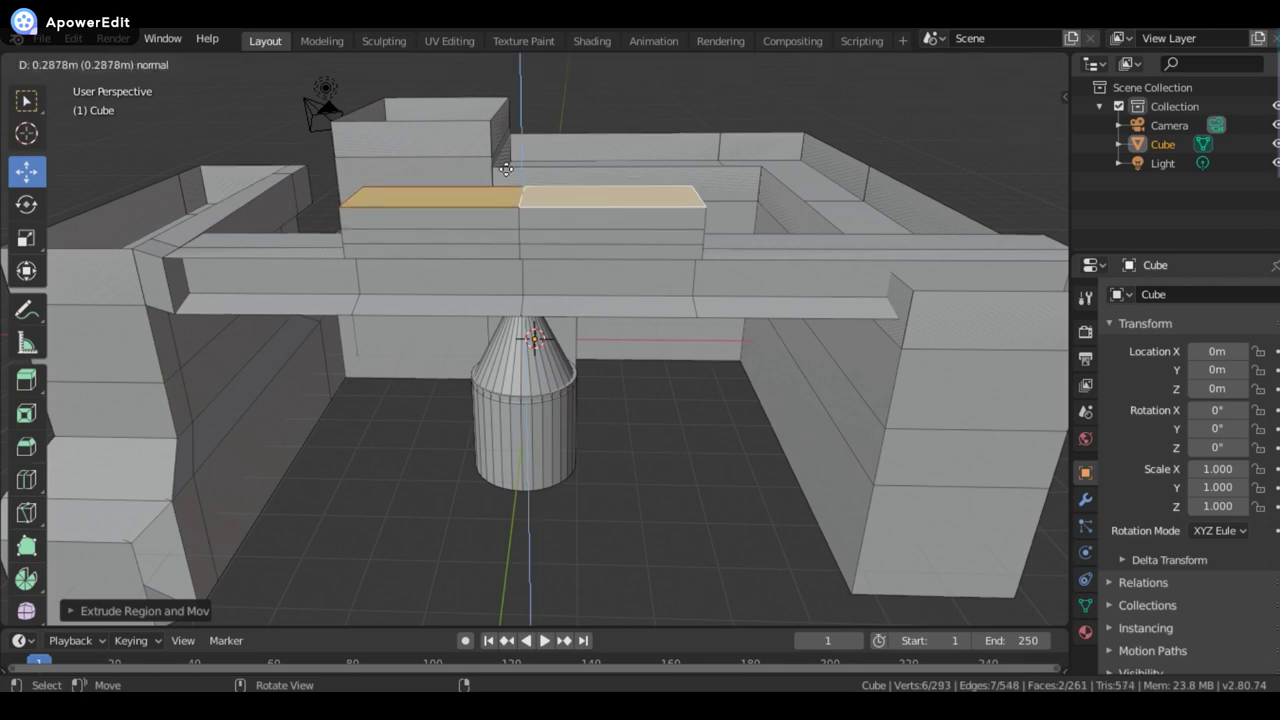
pyautogui.click(506, 168)
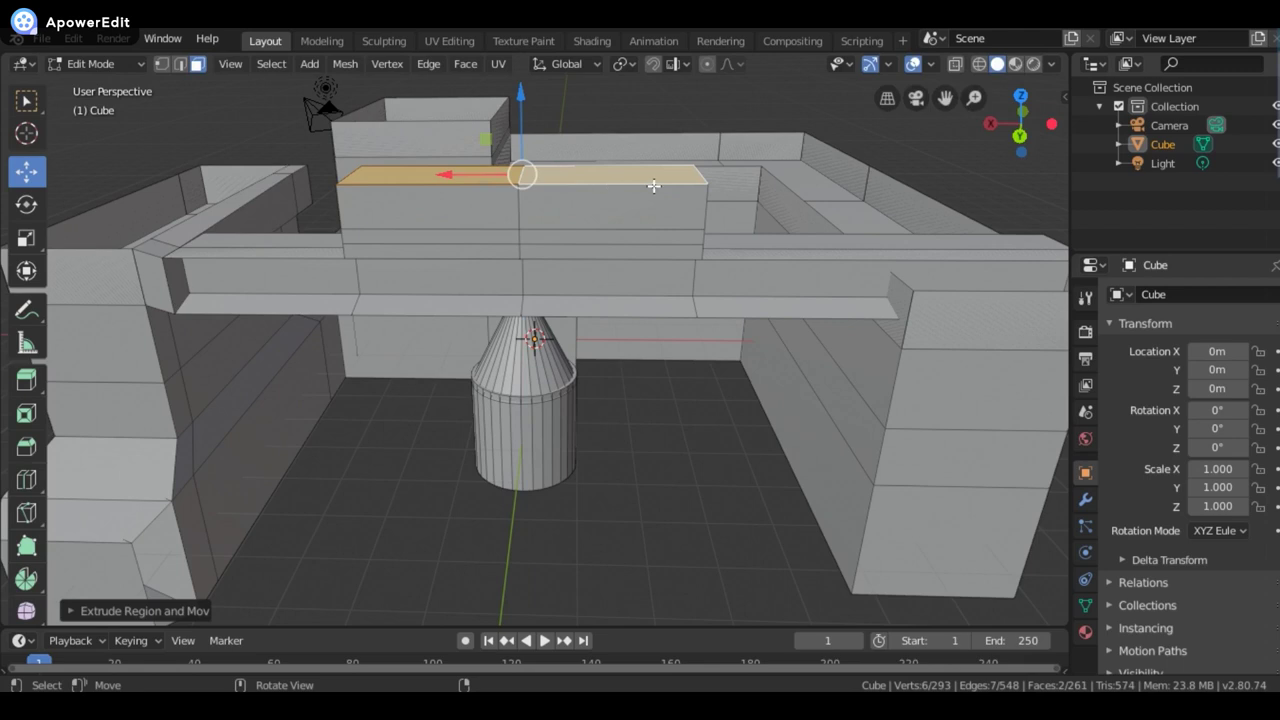
# - Inset the raised block's top faces and lift the inset slightly
pyautogui.press('i')
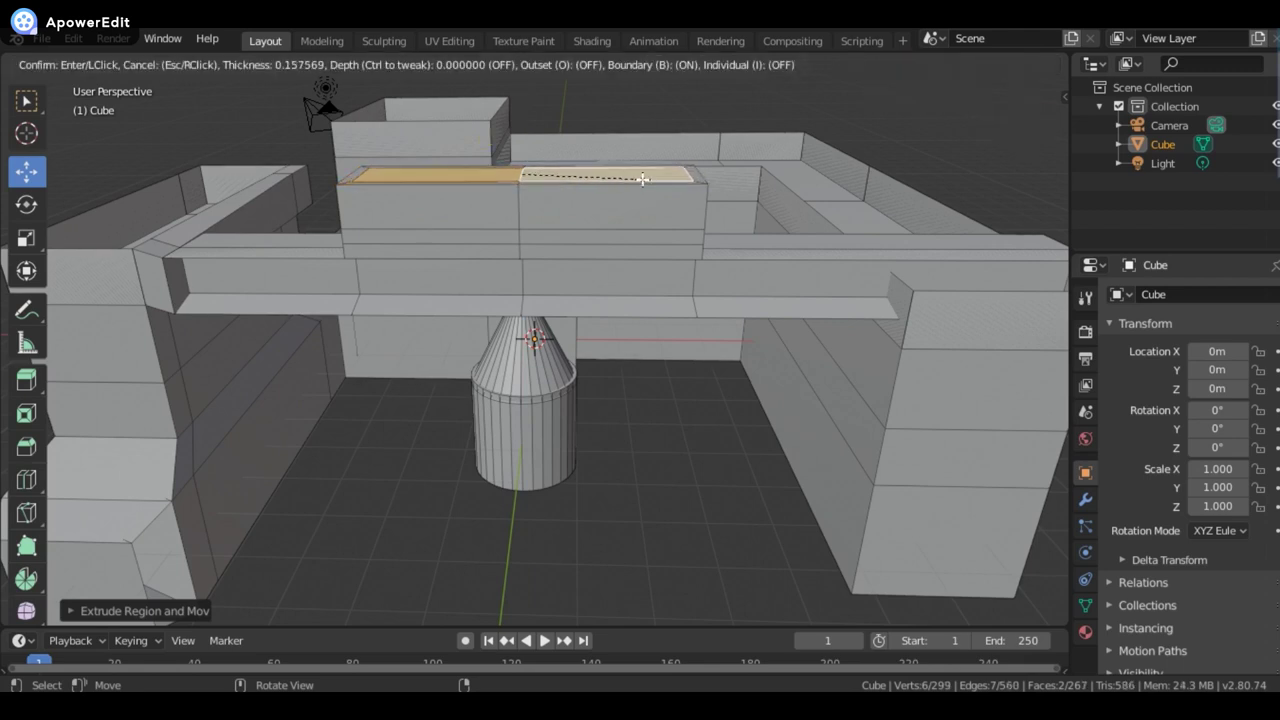
pyautogui.click(642, 179)
pyautogui.press('e')
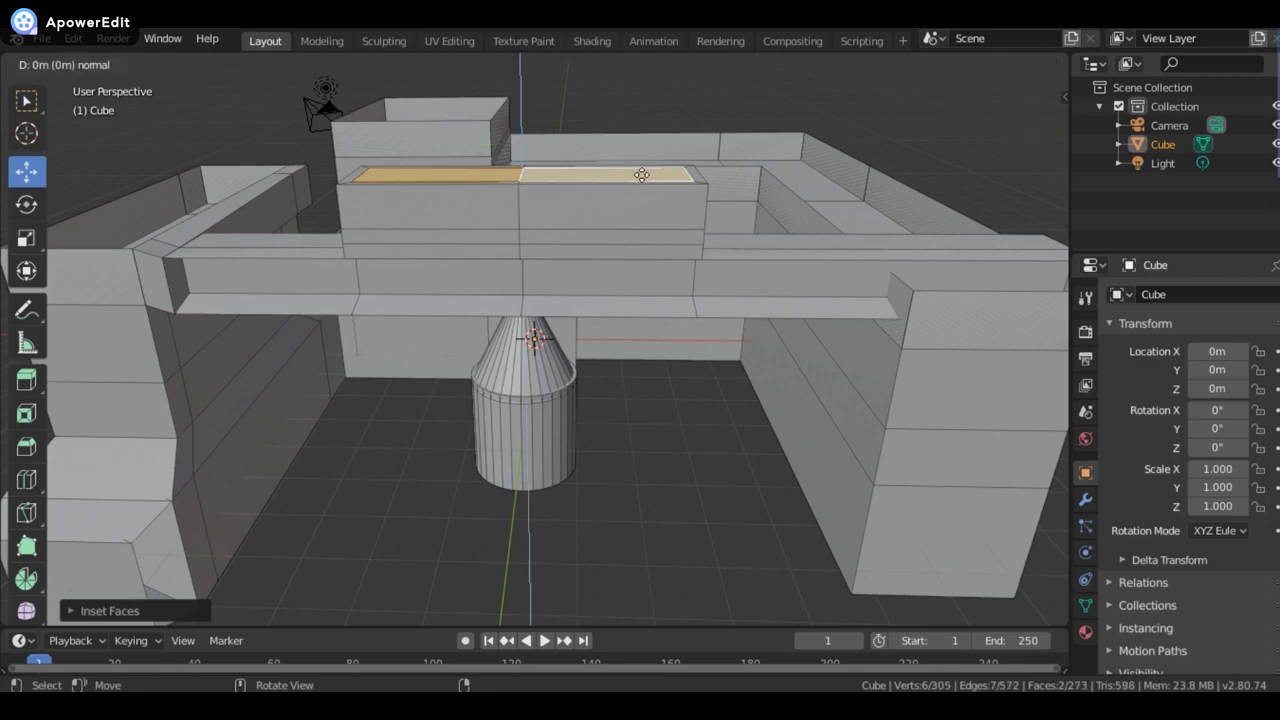
pyautogui.click(643, 166)
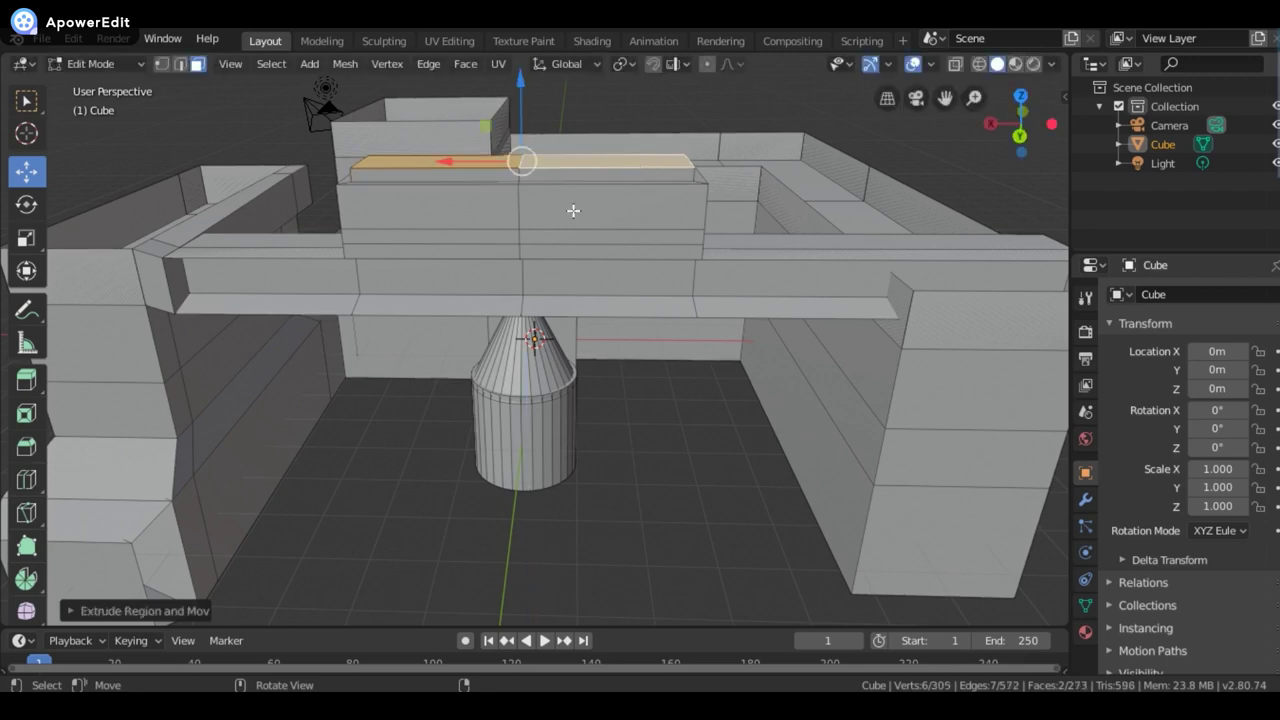
pyautogui.moveTo(1020, 135)
pyautogui.mouseDown()
pyautogui.moveTo(1005, 130)
pyautogui.moveTo(1020, 128)
pyautogui.mouseUp()
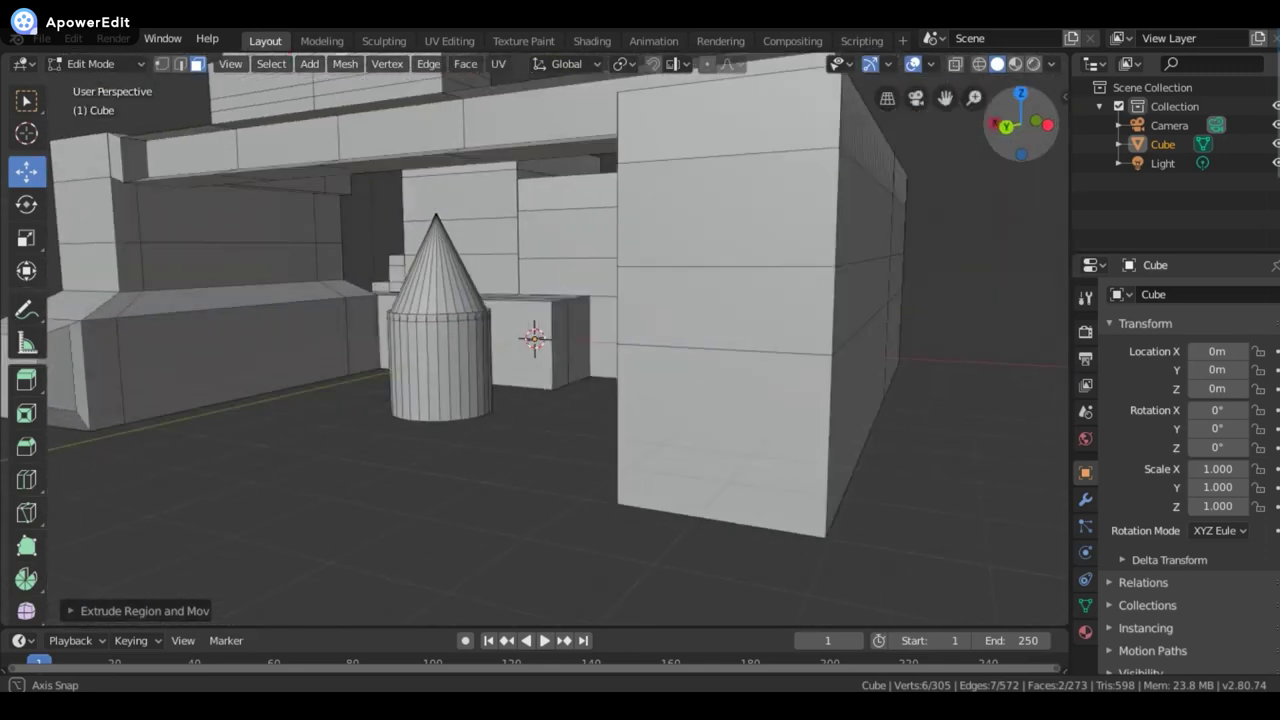
pyautogui.moveTo(1020, 128); pyautogui.dragTo(611, 91)
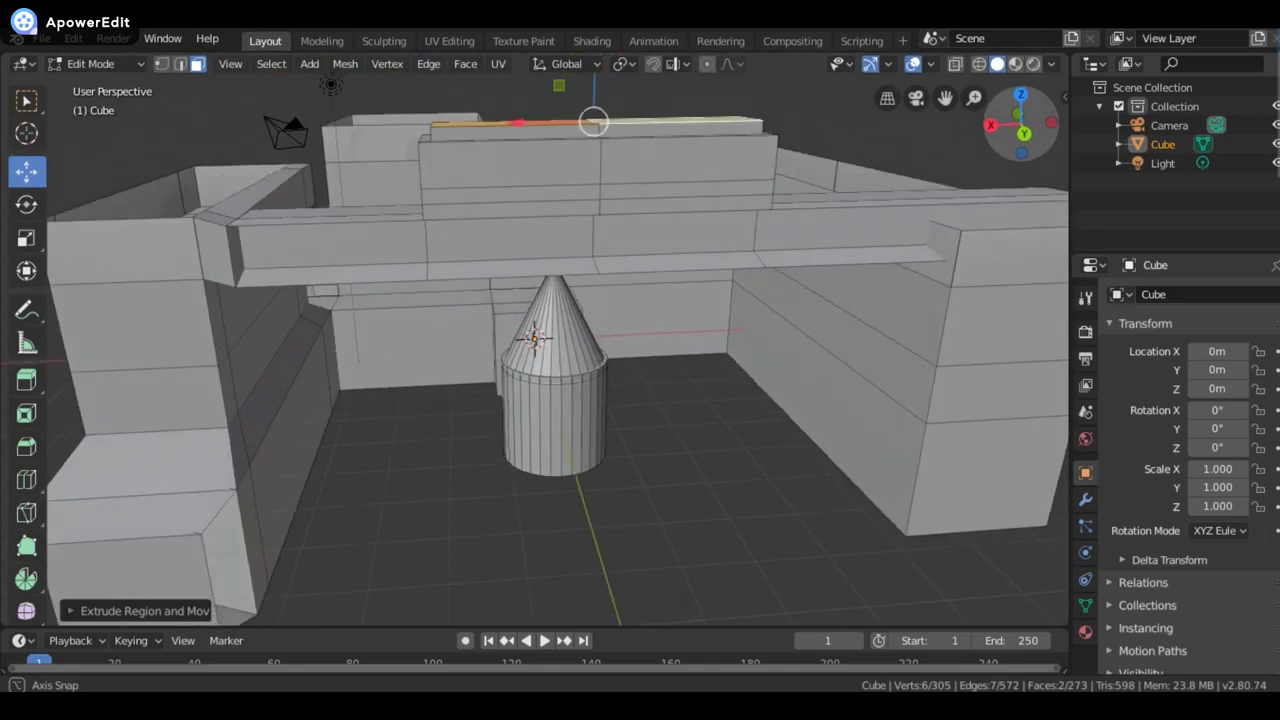
pyautogui.moveTo(1020, 128); pyautogui.dragTo(1024, 135)
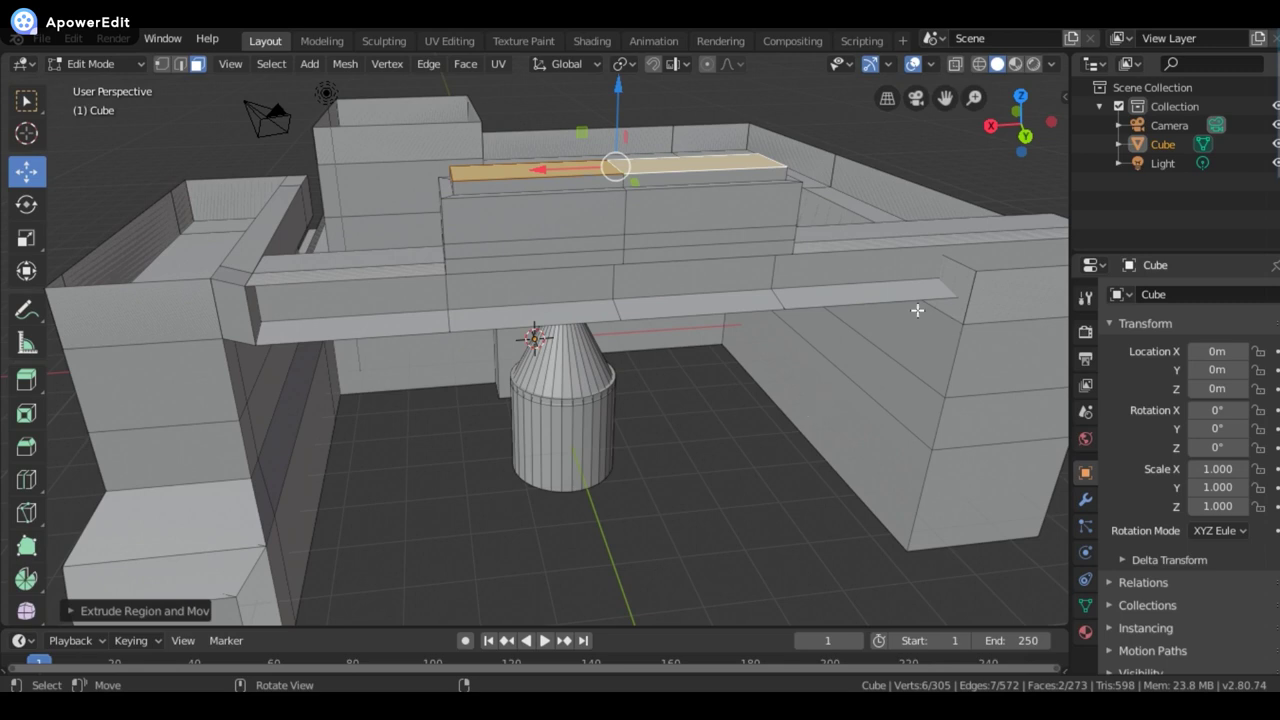
pyautogui.moveTo(1024, 135); pyautogui.dragTo(1027, 135)
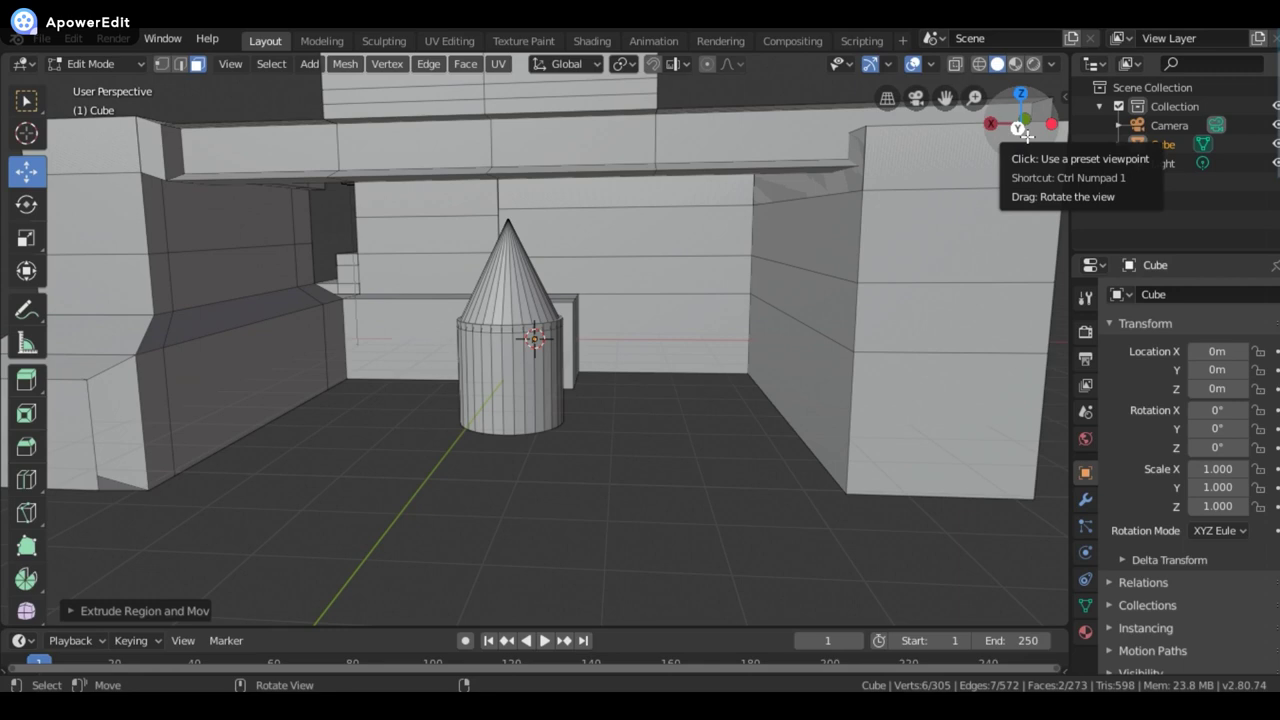
pyautogui.click(1018, 127)
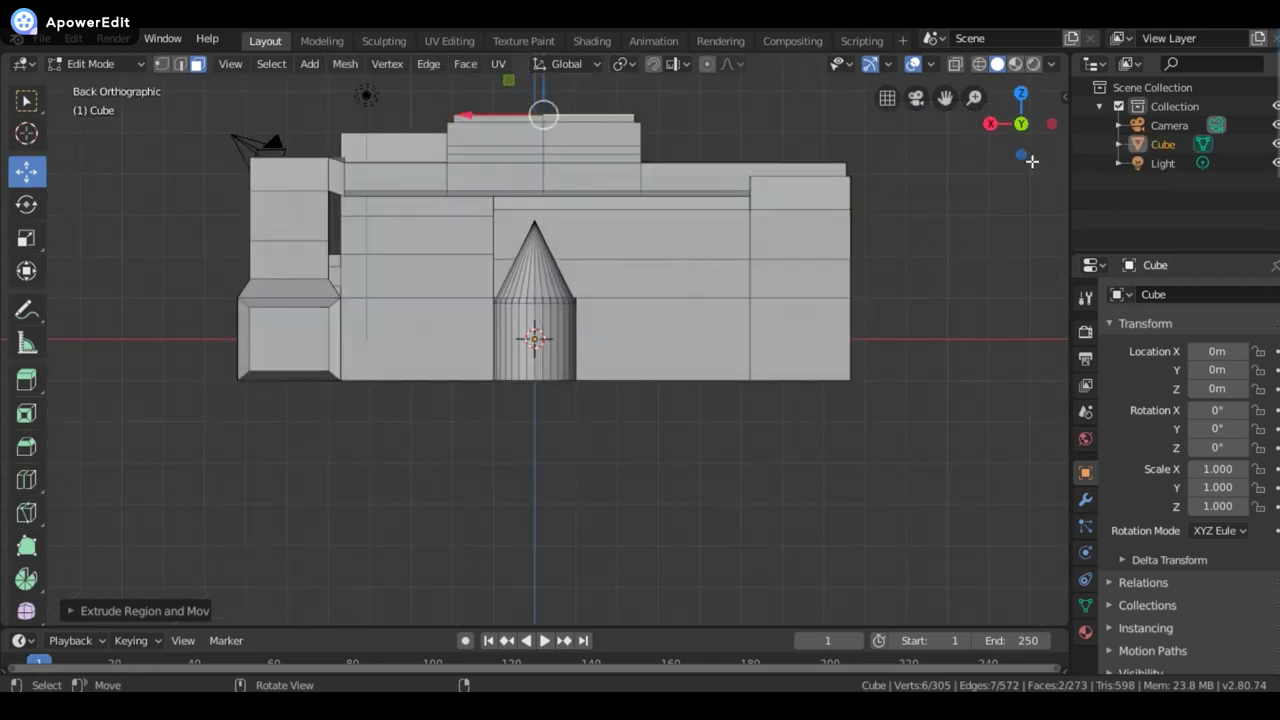
pyautogui.moveTo(1021, 124)
pyautogui.mouseDown()
pyautogui.moveTo(1035, 150)
pyautogui.moveTo(1030, 140)
pyautogui.mouseUp()
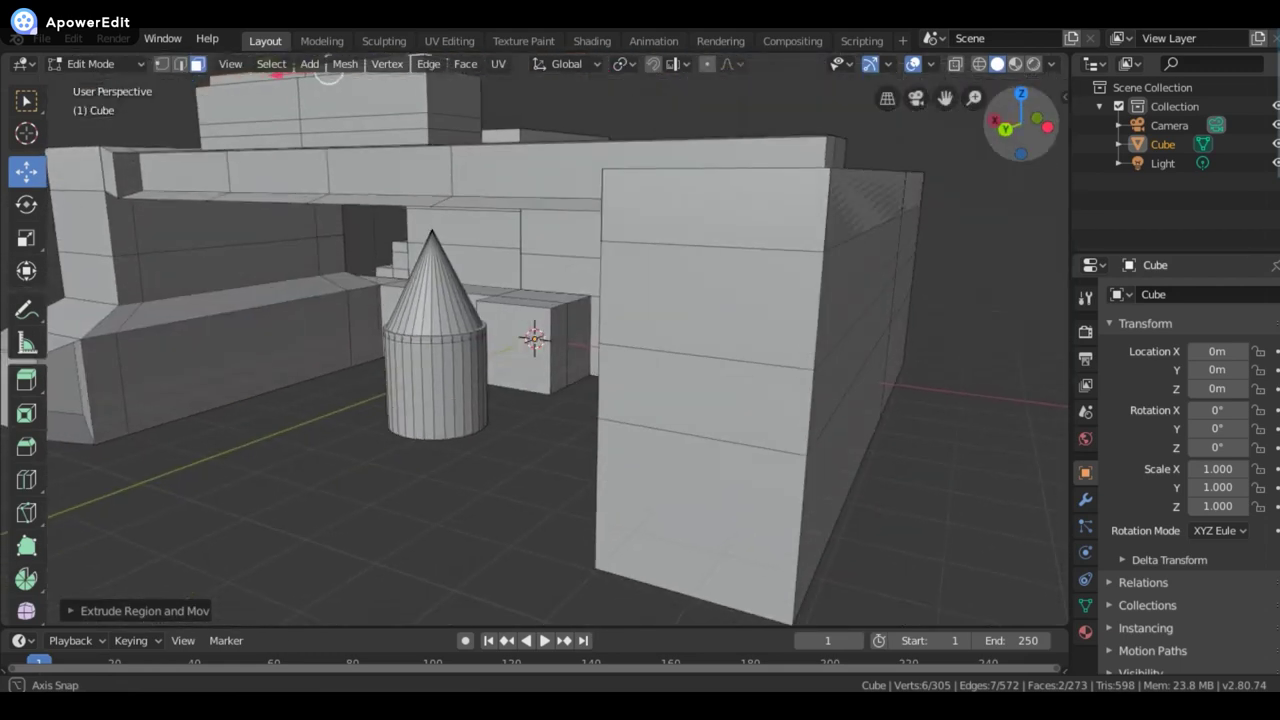
pyautogui.moveTo(330, 75); pyautogui.dragTo(220, 107)
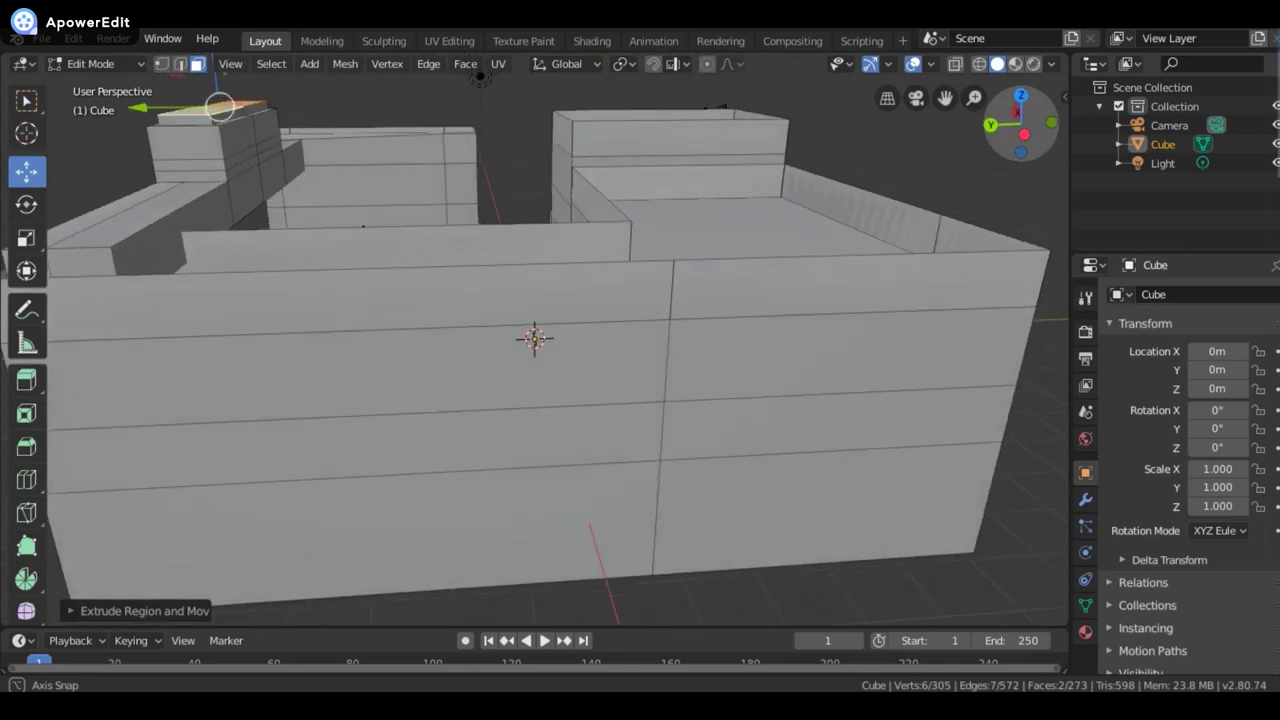
pyautogui.moveTo(220, 107)
pyautogui.mouseDown(button='middle')
pyautogui.moveTo(343, 78)
pyautogui.moveTo(458, 80)
pyautogui.mouseUp(button='middle')
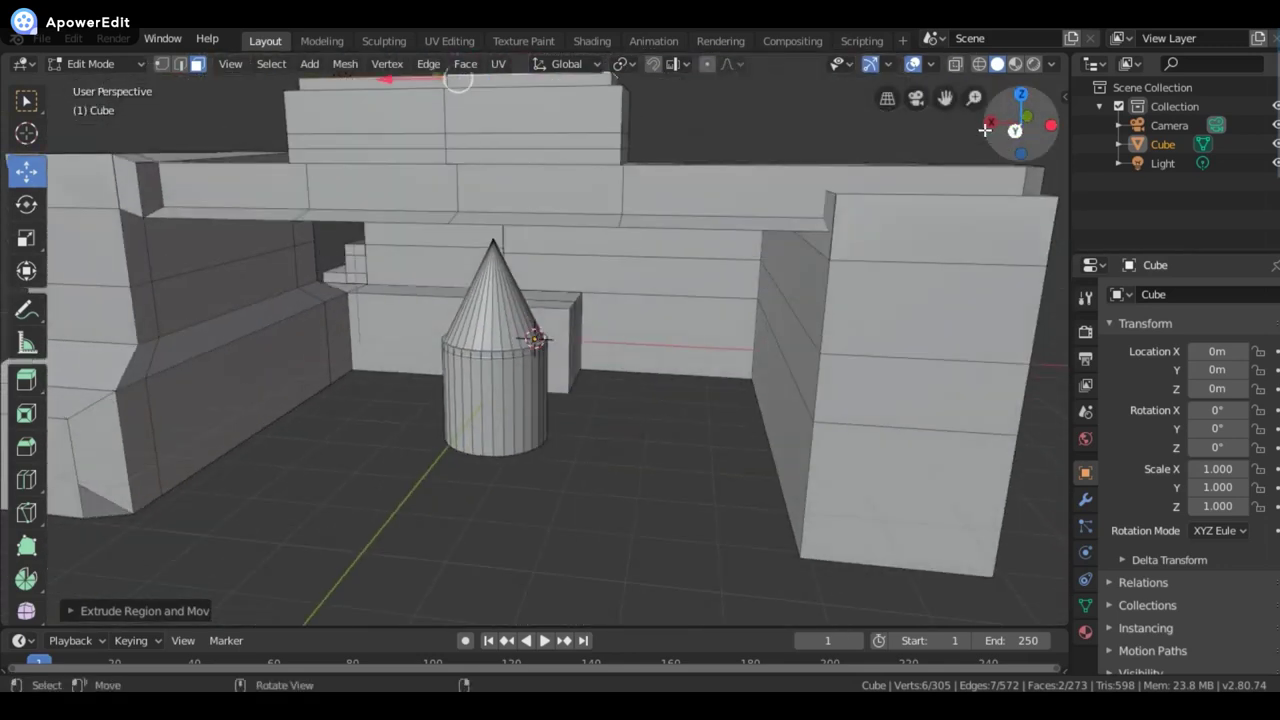
pyautogui.moveTo(985, 129); pyautogui.dragTo(930, 200)
pyautogui.moveTo(600, 350); pyautogui.dragTo(740, 260, button='middle')
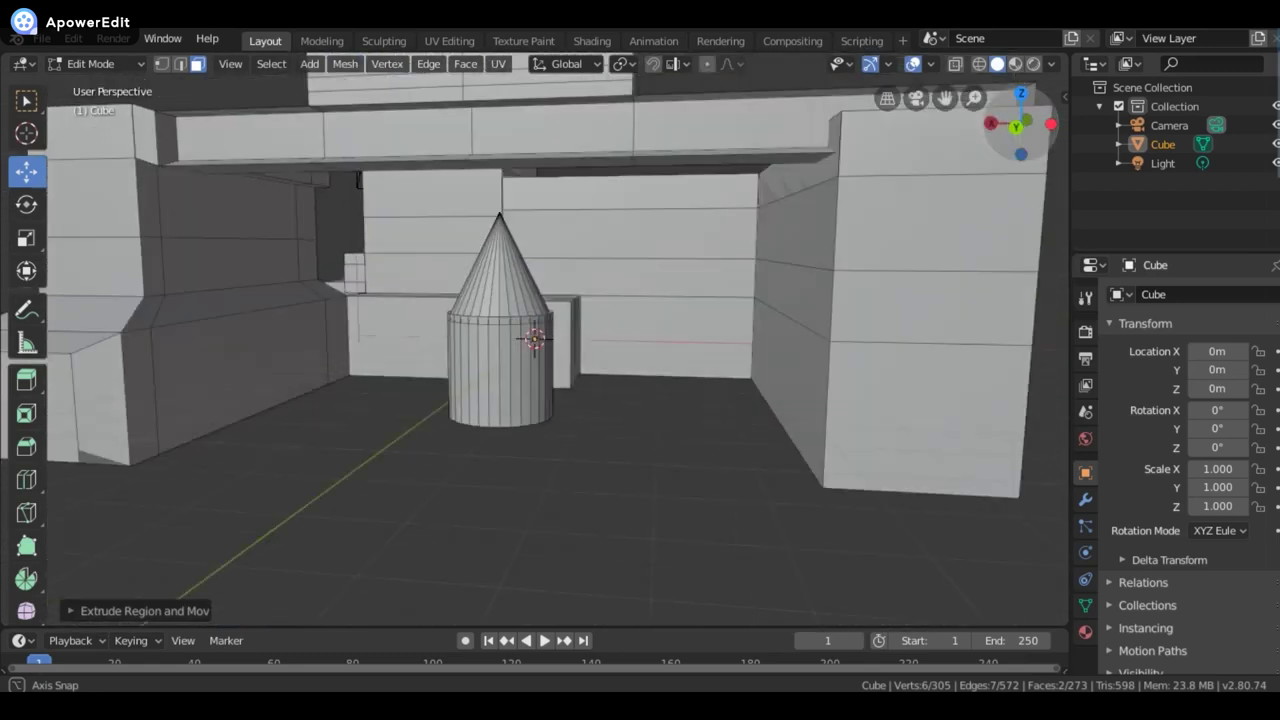
pyautogui.moveTo(1000, 110); pyautogui.dragTo(990, 128)
pyautogui.moveTo(991, 131)
pyautogui.mouseDown(button='middle')
pyautogui.moveTo(395, 85)
pyautogui.moveTo(450, 90)
pyautogui.moveTo(380, 115)
pyautogui.moveTo(400, 105)
pyautogui.moveTo(435, 142)
pyautogui.mouseUp(button='middle')
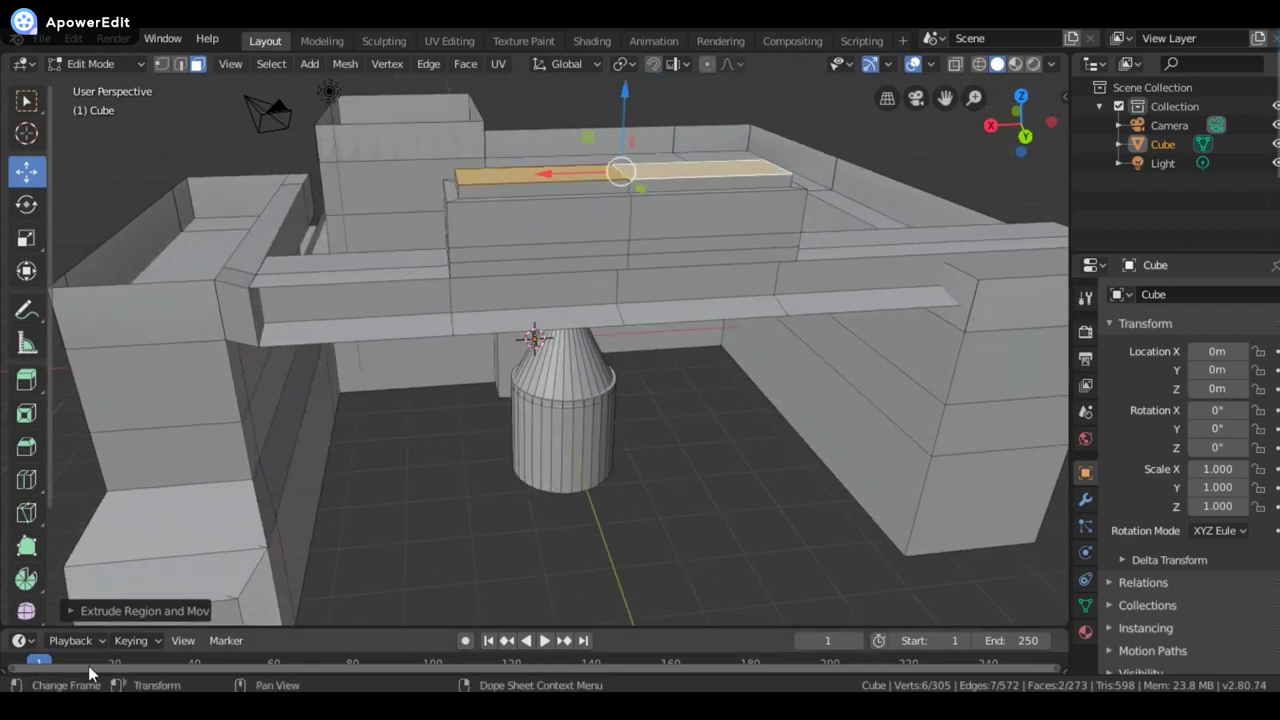